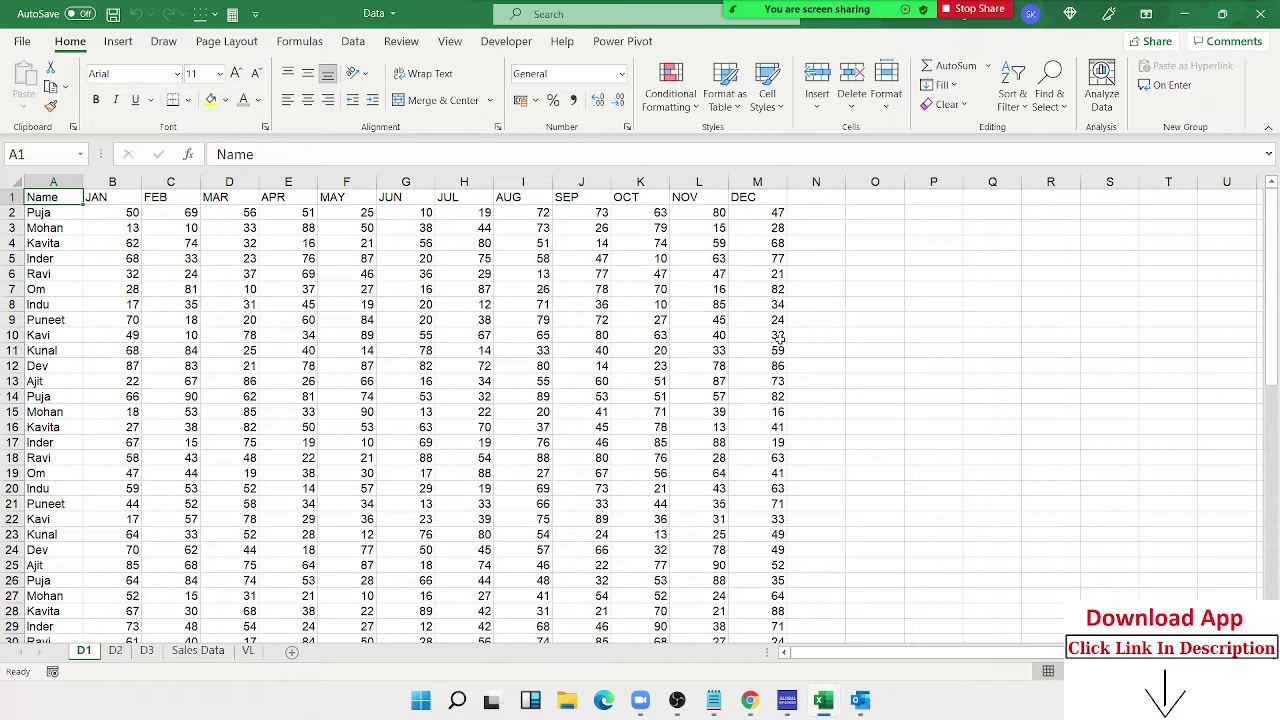
Step: Set up a custom sort of the table by Name, A to Z, and close the sort settings
click(1014, 103)
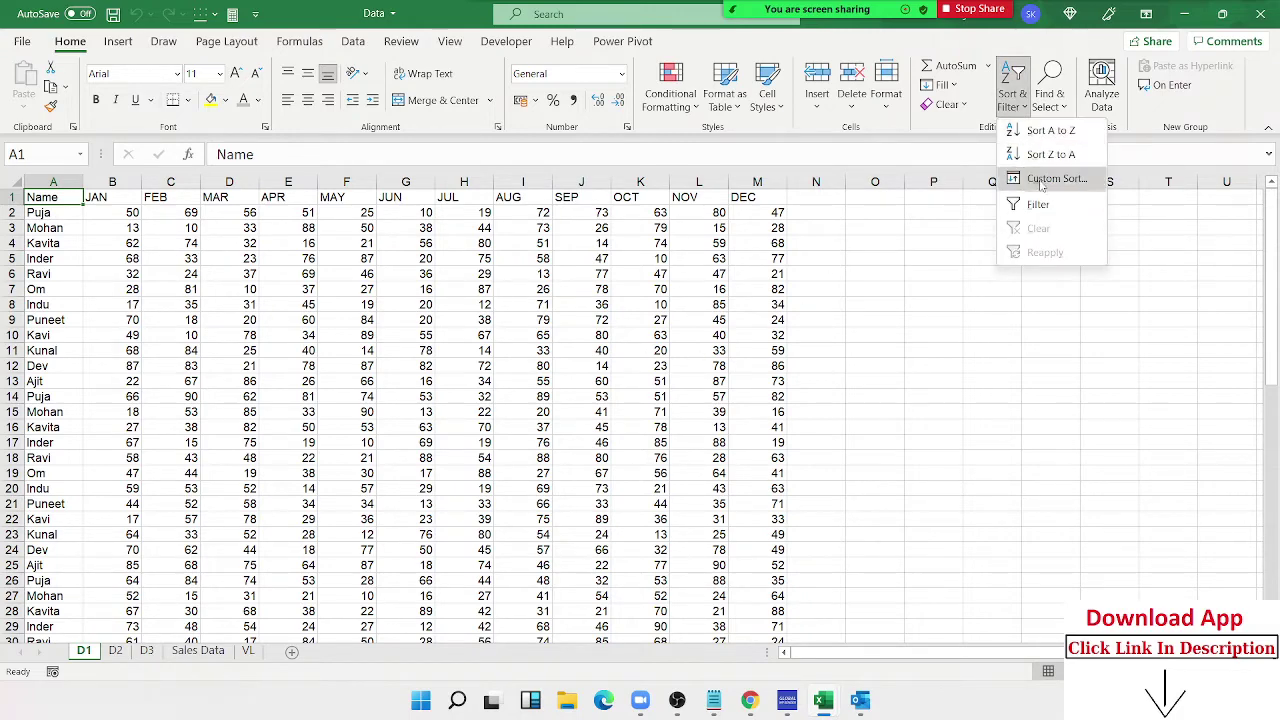
click(1045, 178)
click(130, 360)
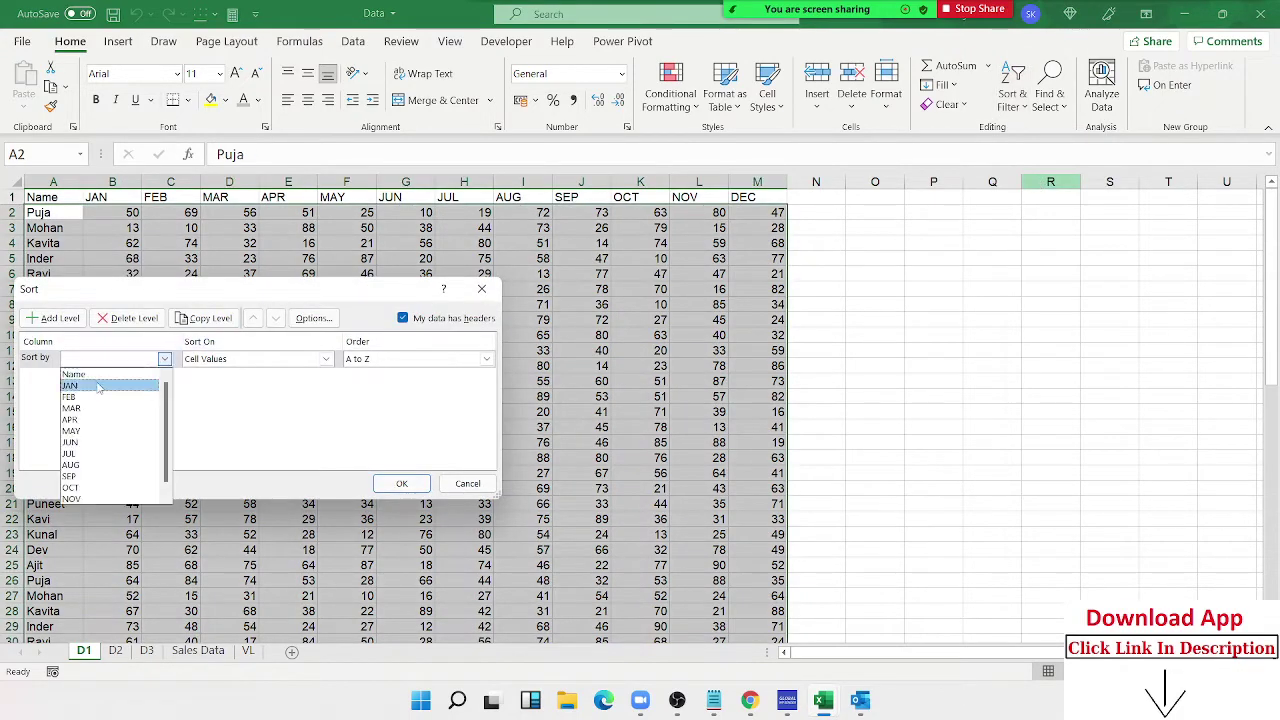
click(94, 377)
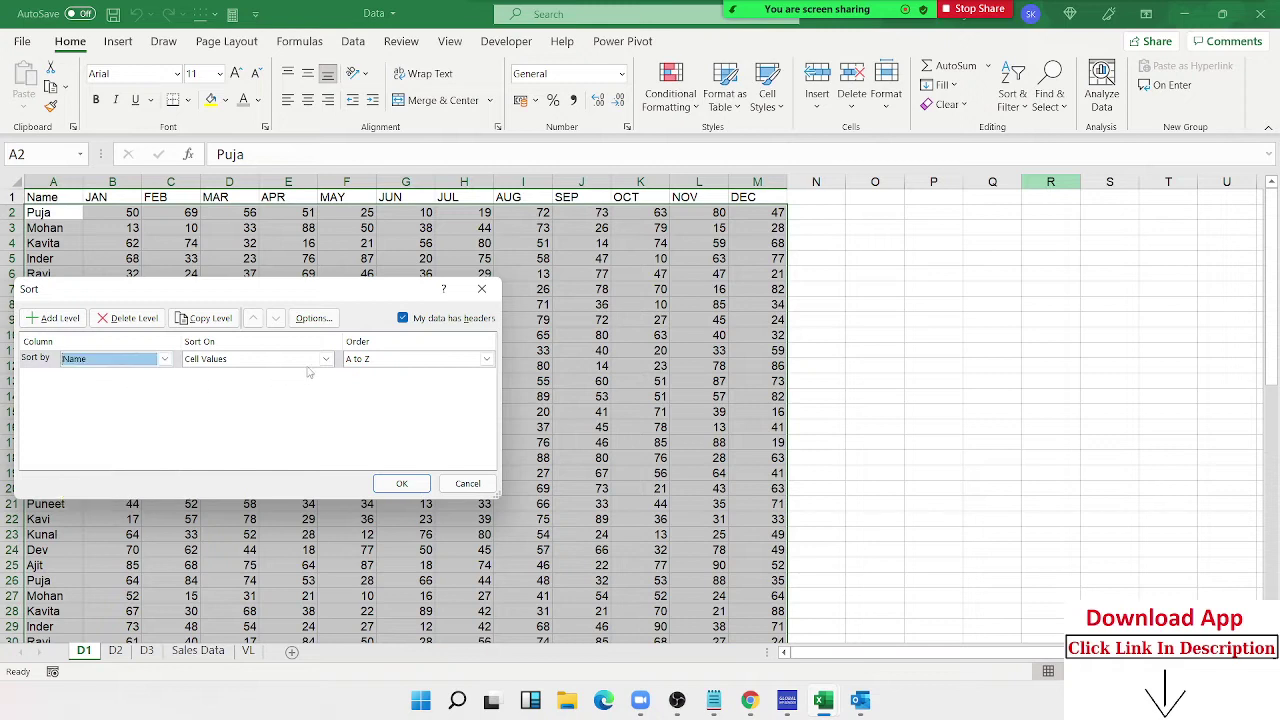
click(376, 362)
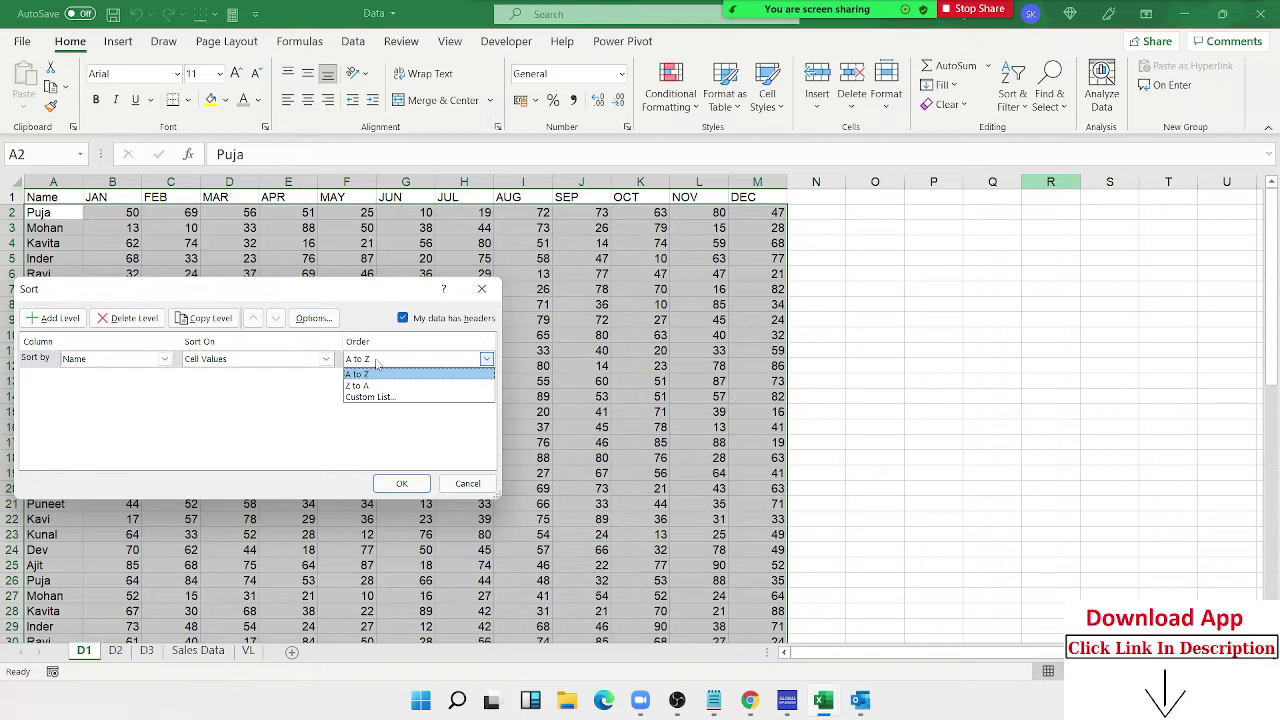
click(357, 374)
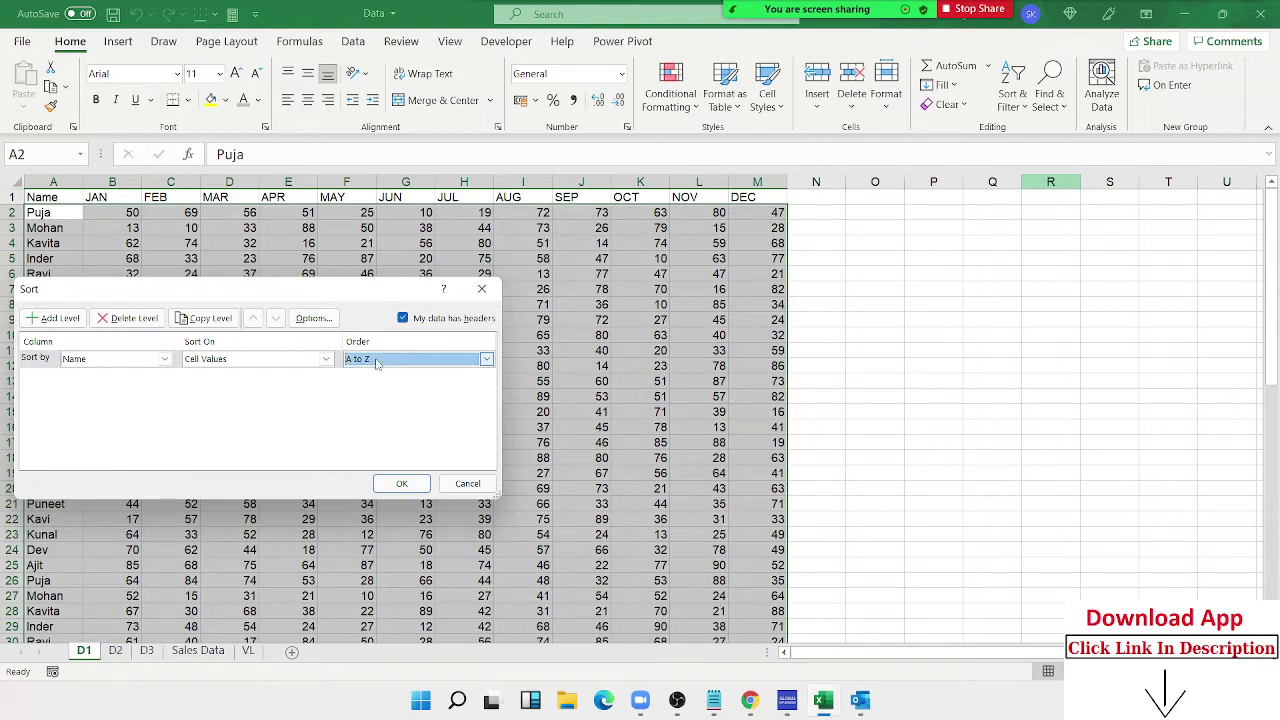
click(401, 483)
Step: Head column N 'Month', enter JAN in N2, and fill the month series down the table
click(812, 200)
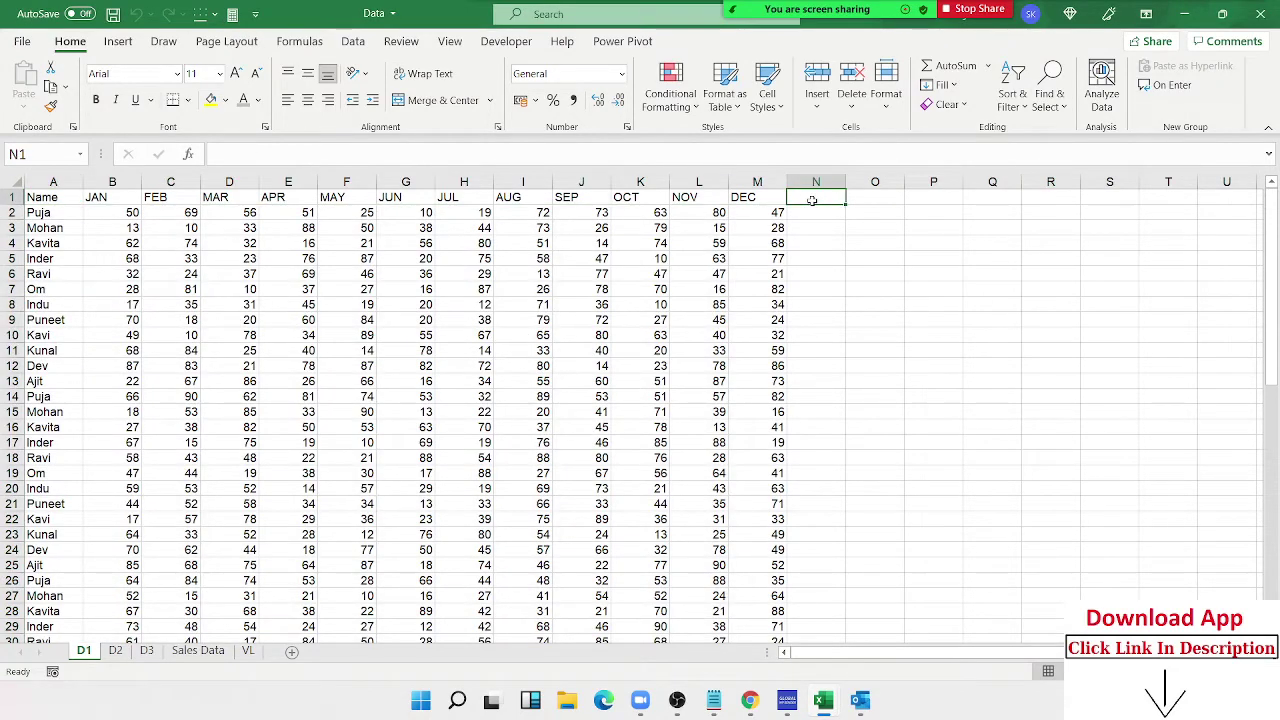
text(Monh)
key(BackSpace)
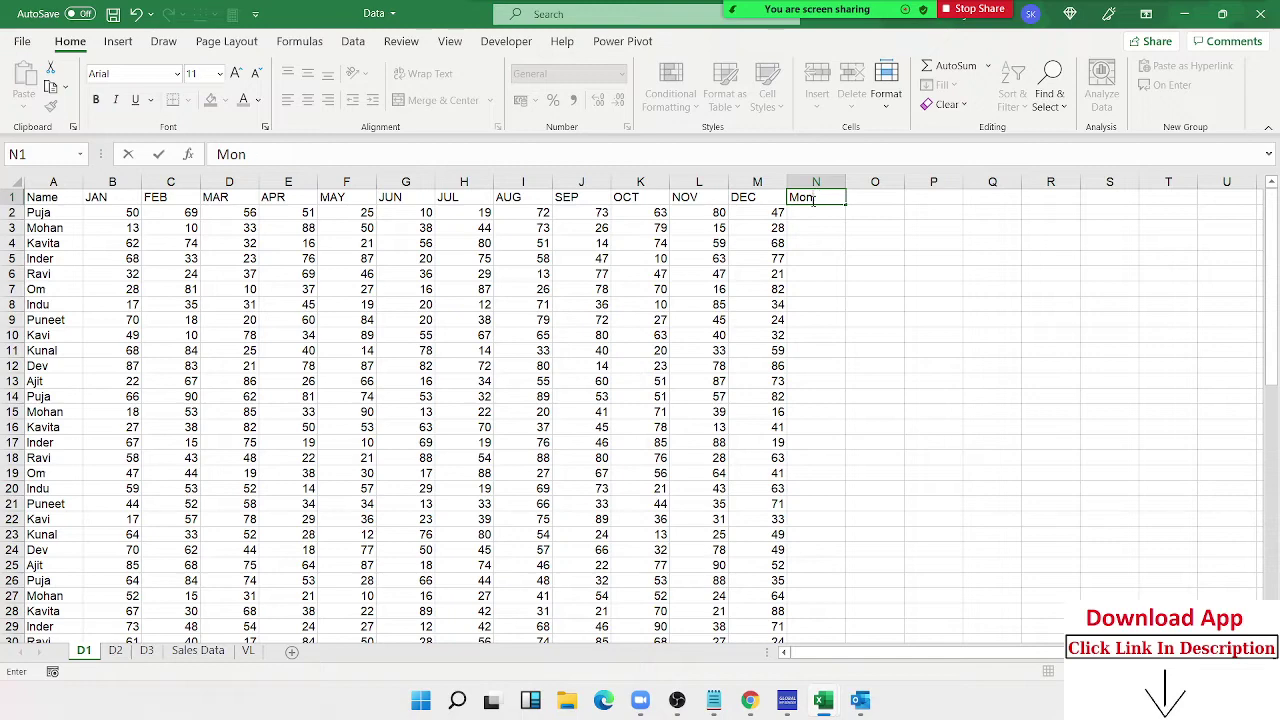
text(th)
key(Return)
text(J)
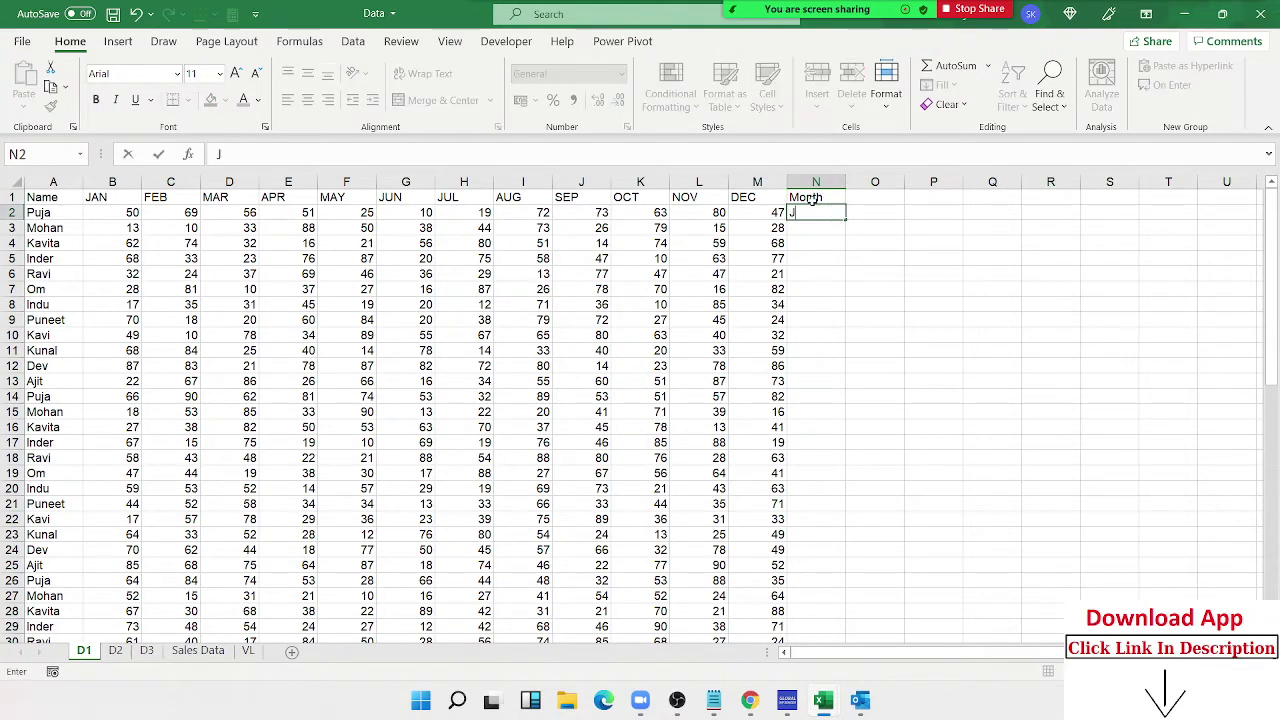
text(AN)
key(Return)
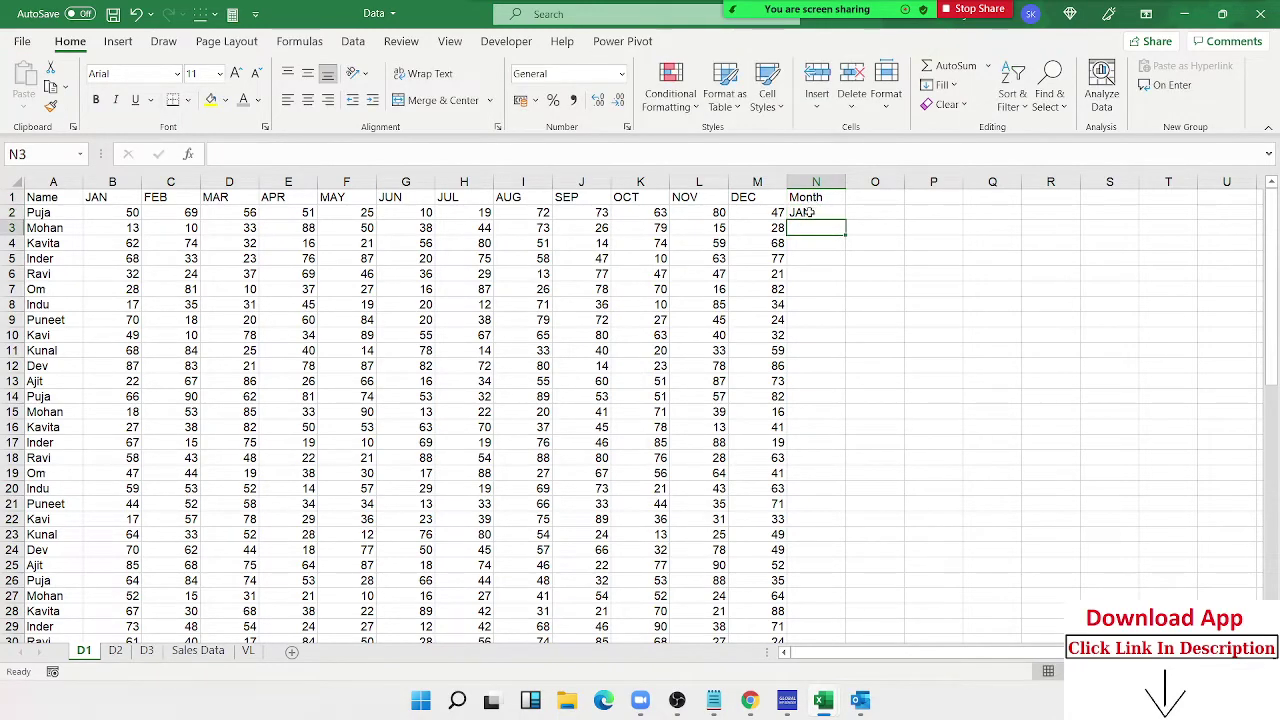
click(815, 213)
double_click(843, 221)
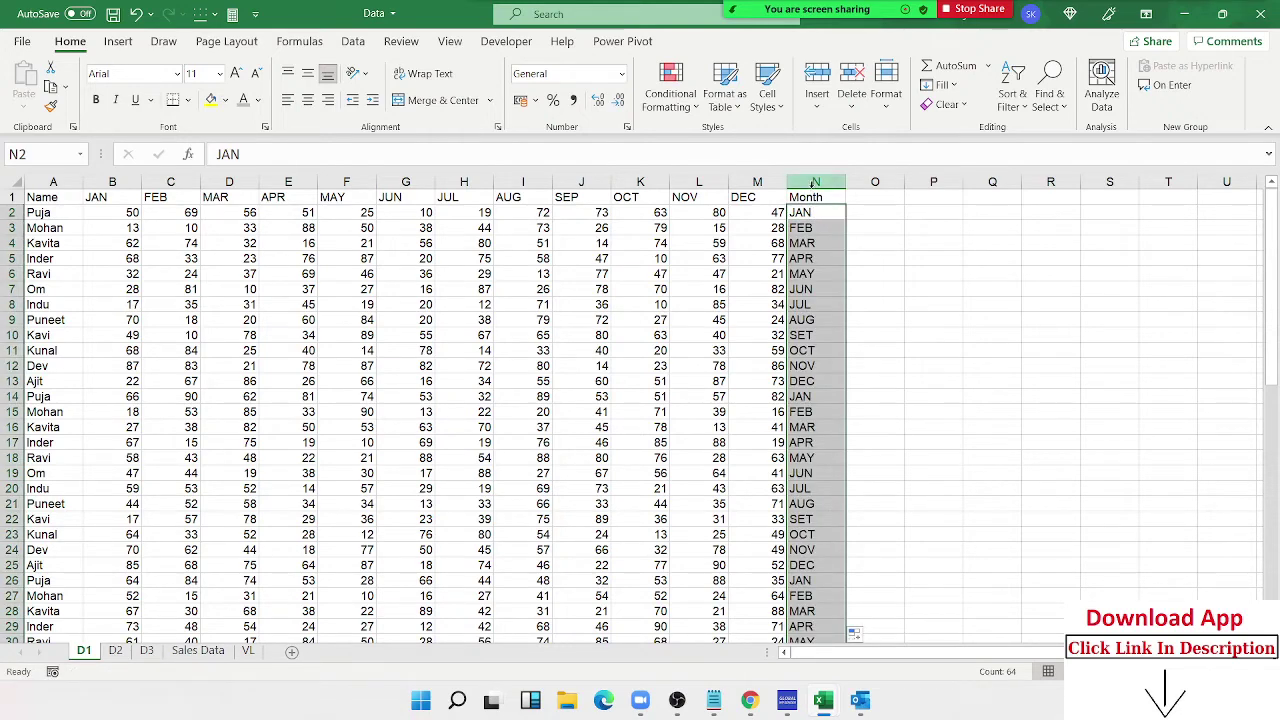
click(813, 196)
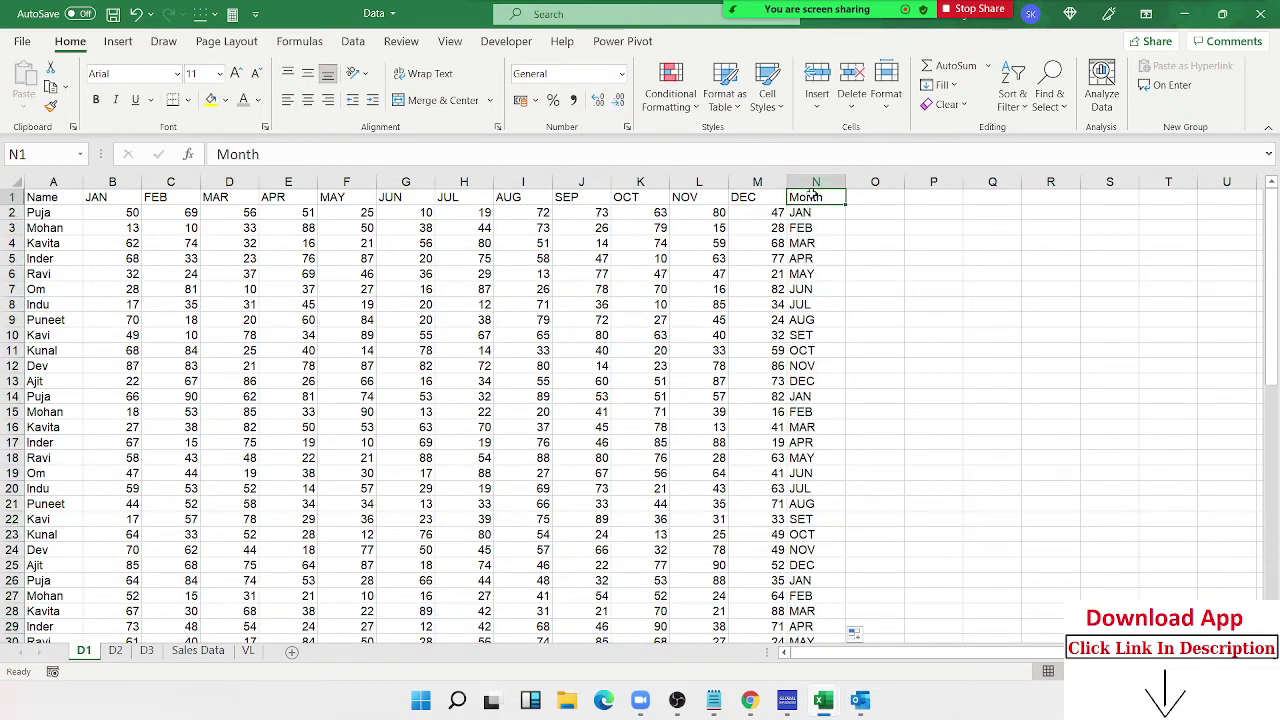
Step: Custom-sort the table by the Month column in A to Z order
click(1012, 95)
click(1035, 174)
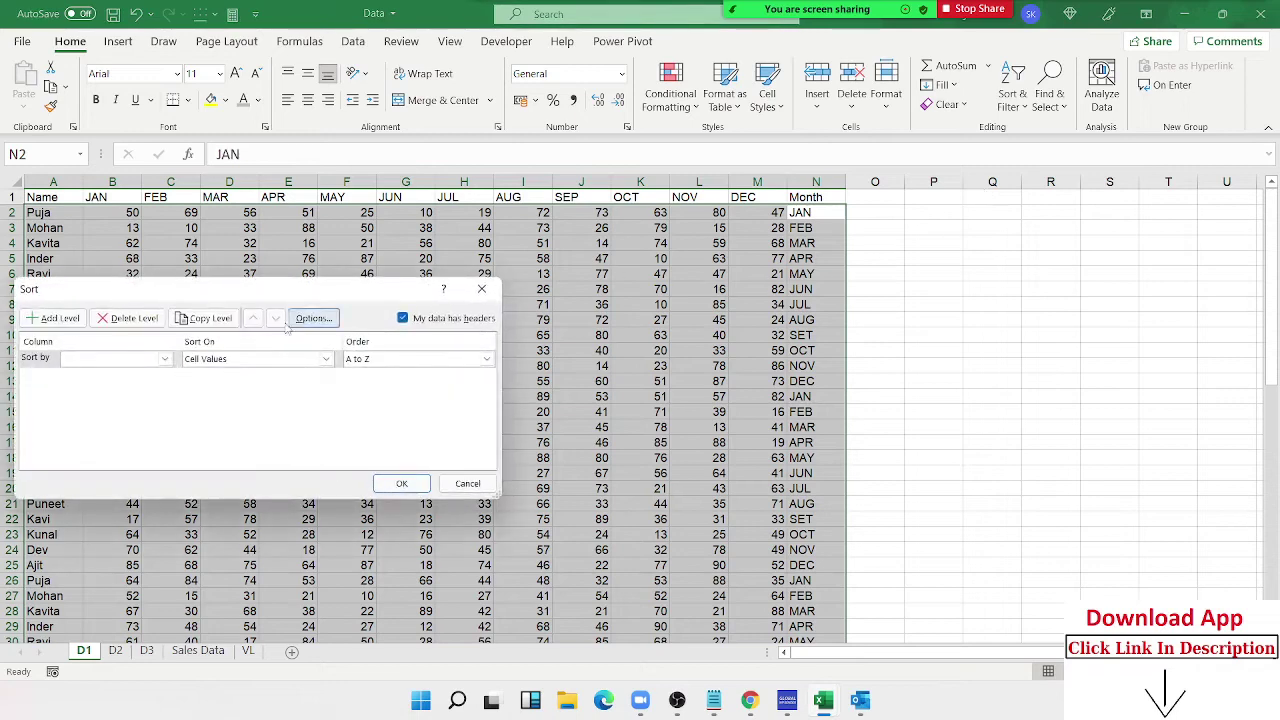
click(165, 358)
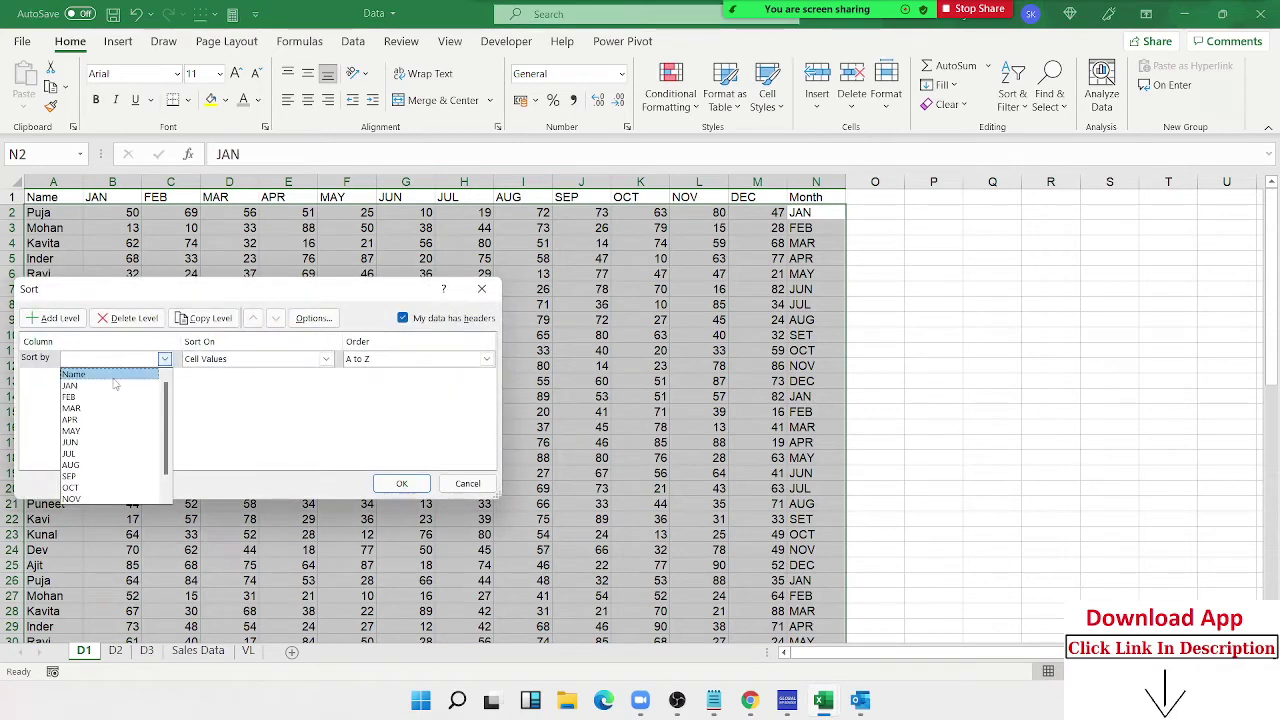
scroll(95, 498, down, 1)
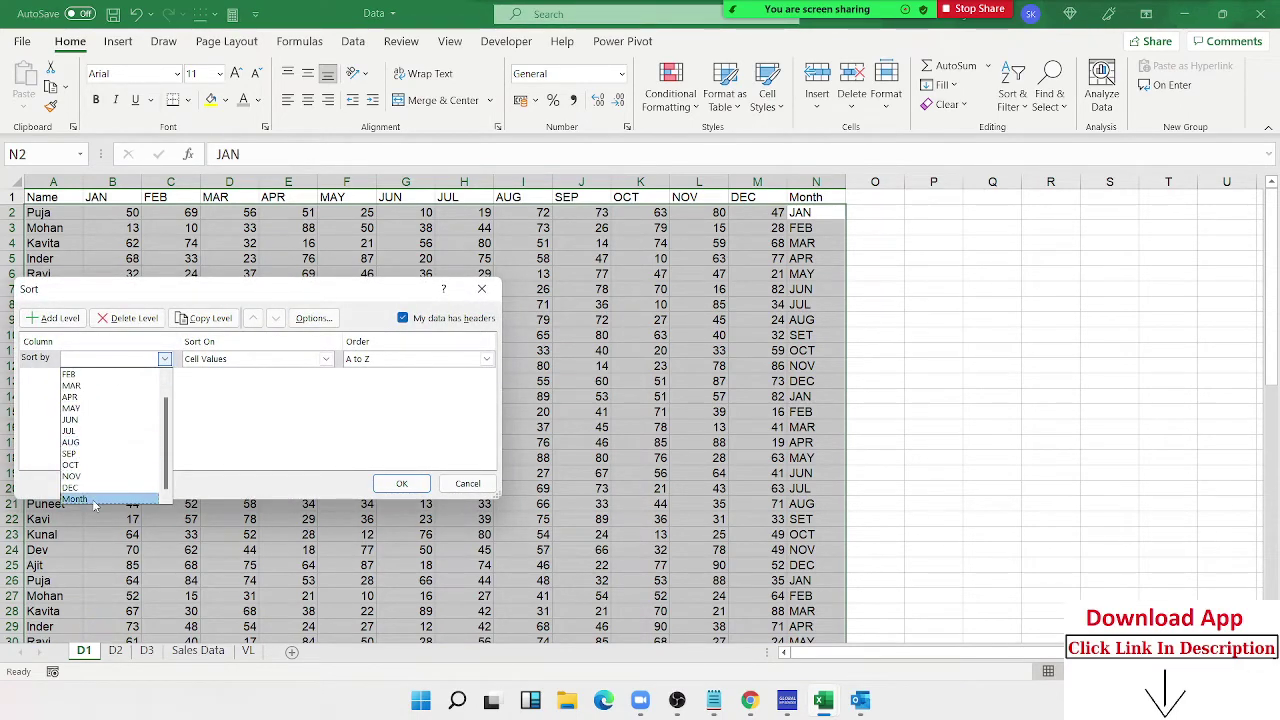
click(94, 502)
click(378, 362)
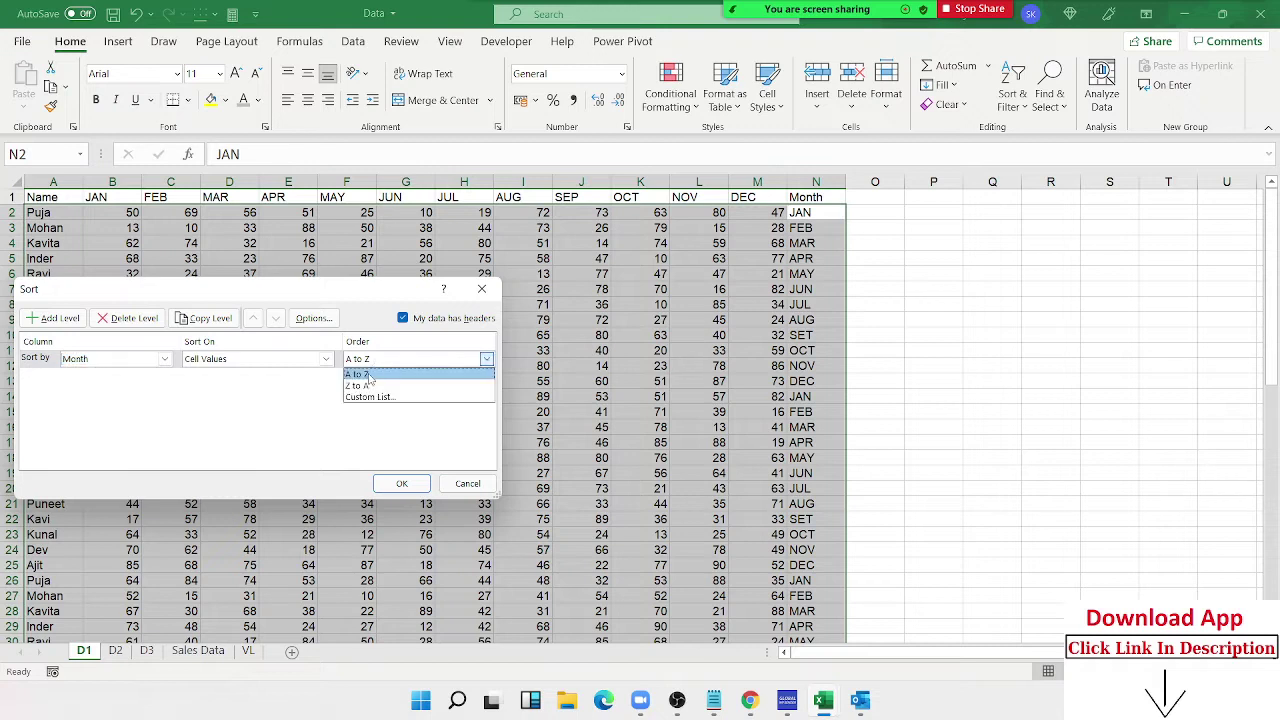
click(369, 376)
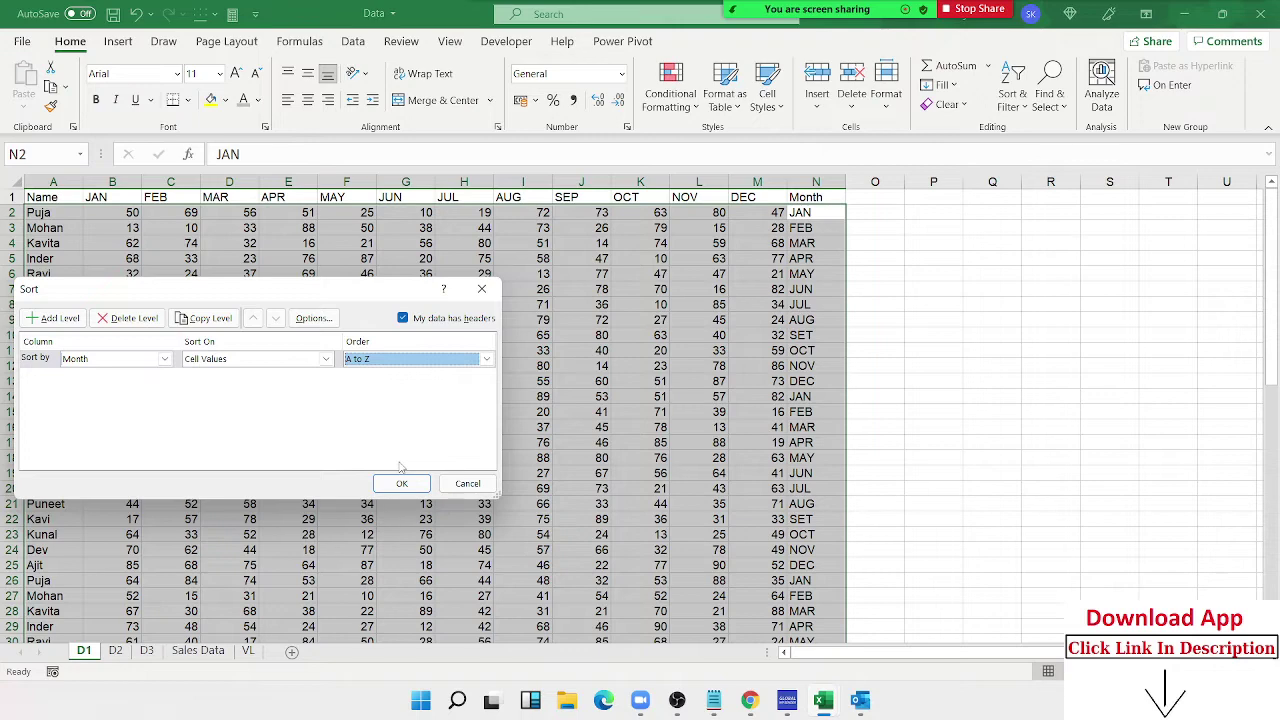
click(385, 484)
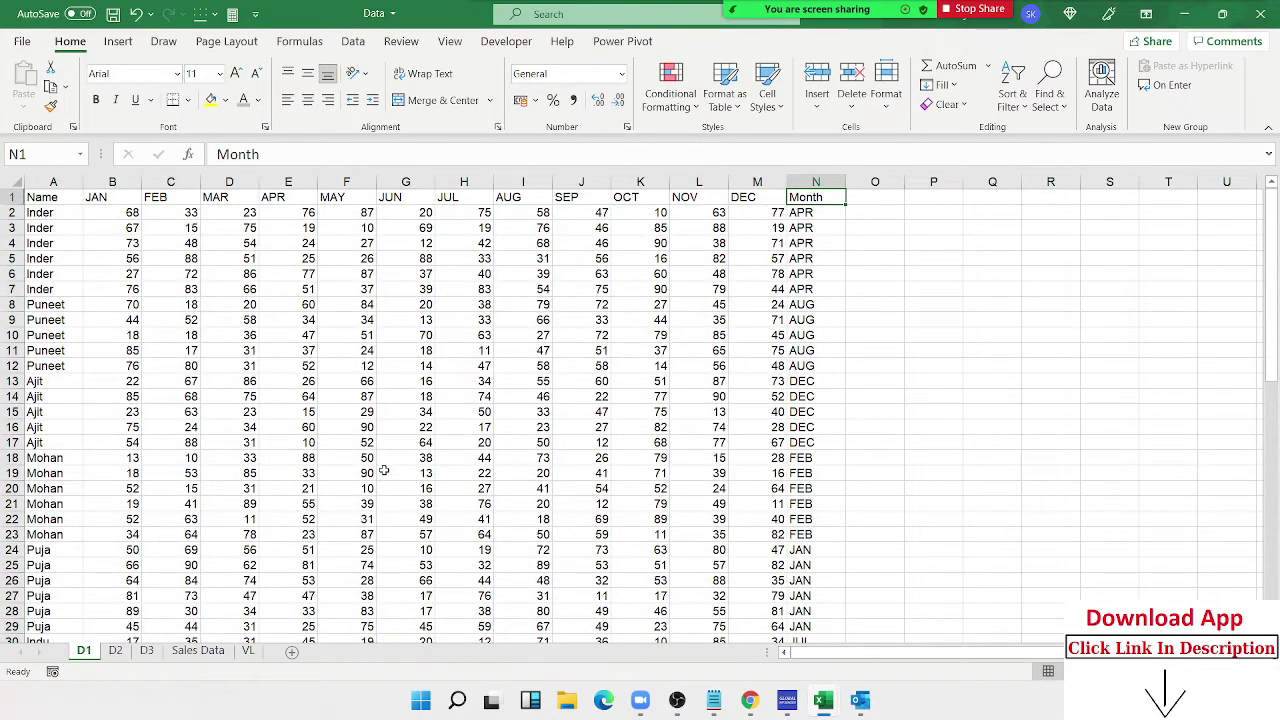
key(Down)
key(shift+Down)
key(shift+Down)
key(shift+Down)
key(shift+Down)
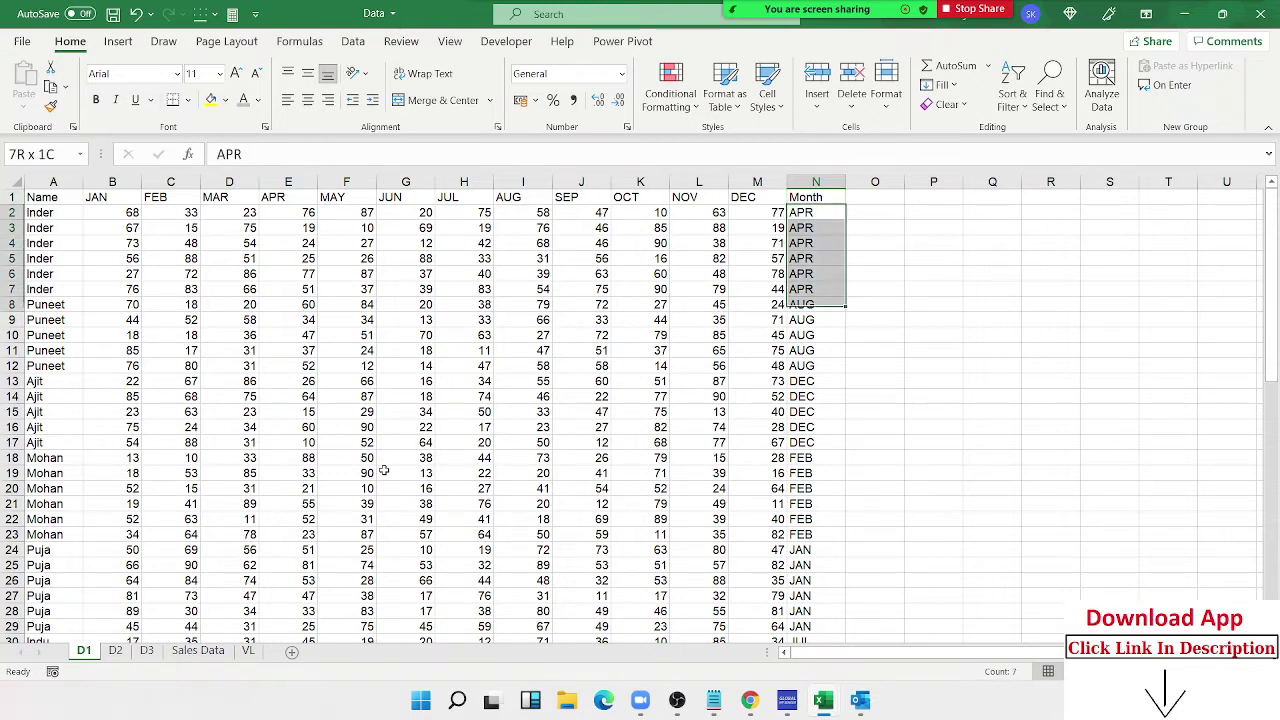
key(shift+Down)
key(shift+Down)
key(shift+Down)
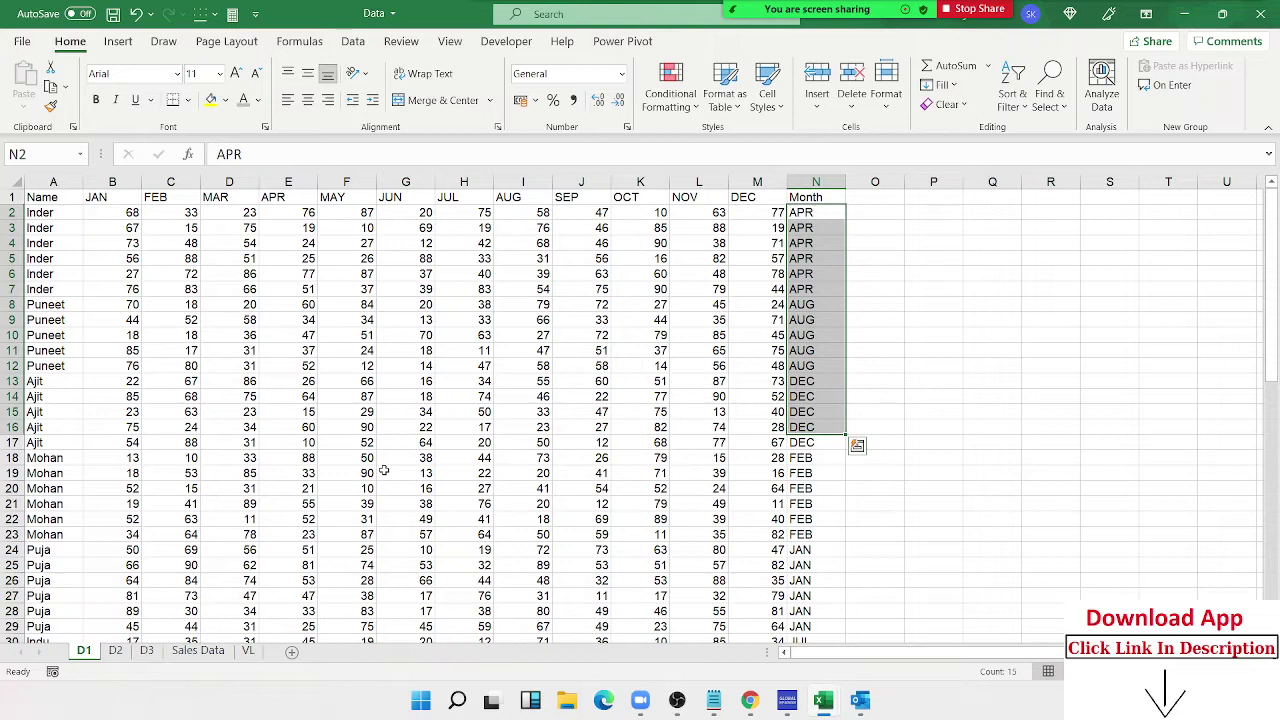
key(Down)
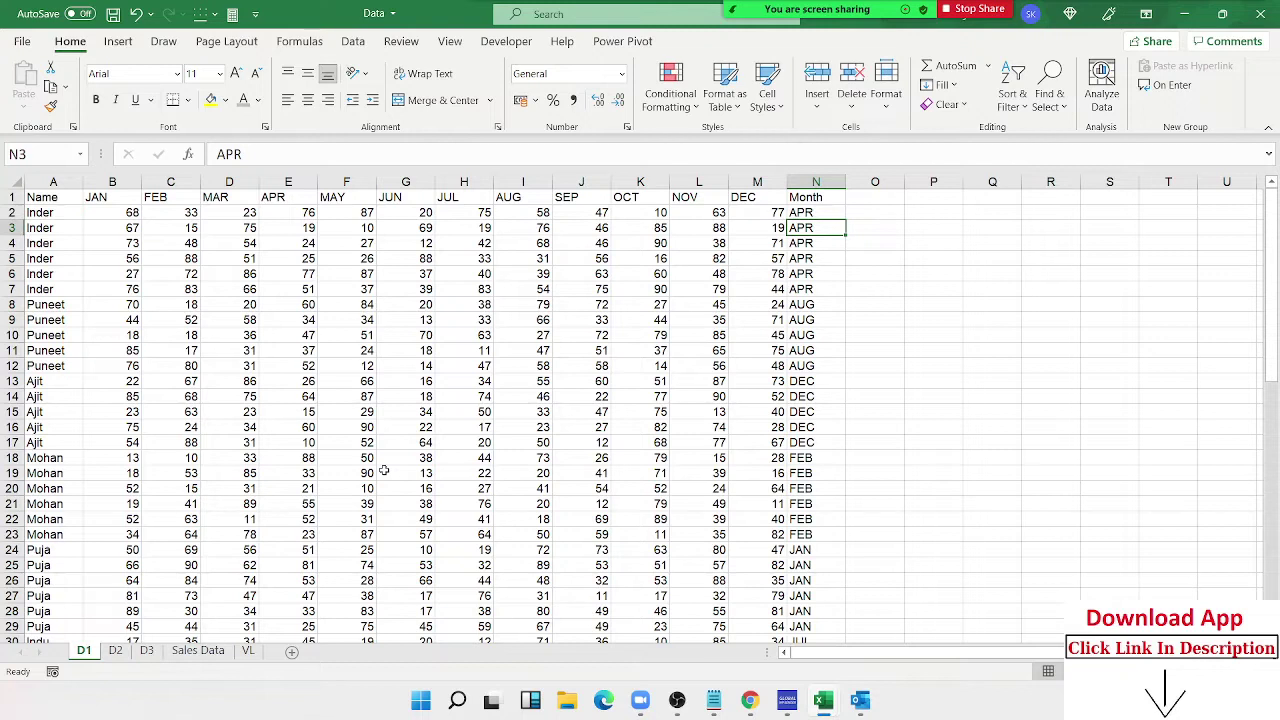
Step: Custom-sort the table by Month using the Jan, Feb, Mar… custom list as the order
key(Up)
key(Up)
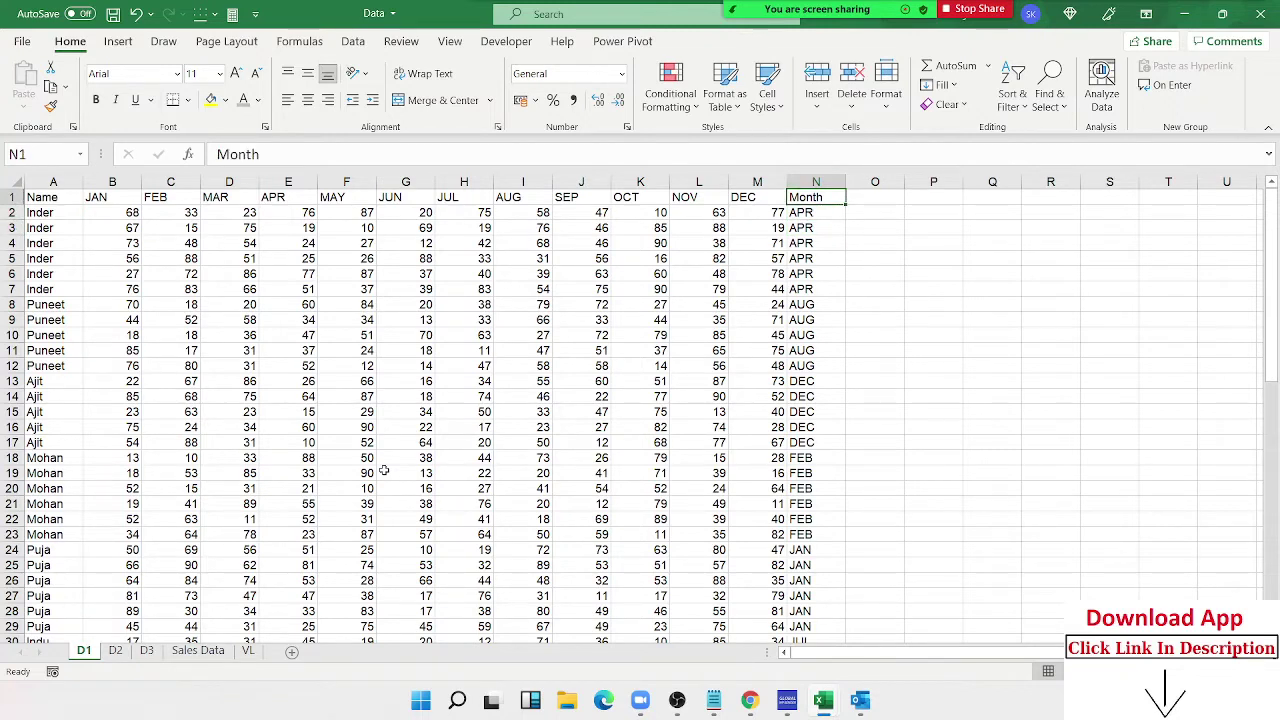
click(1012, 95)
click(1024, 182)
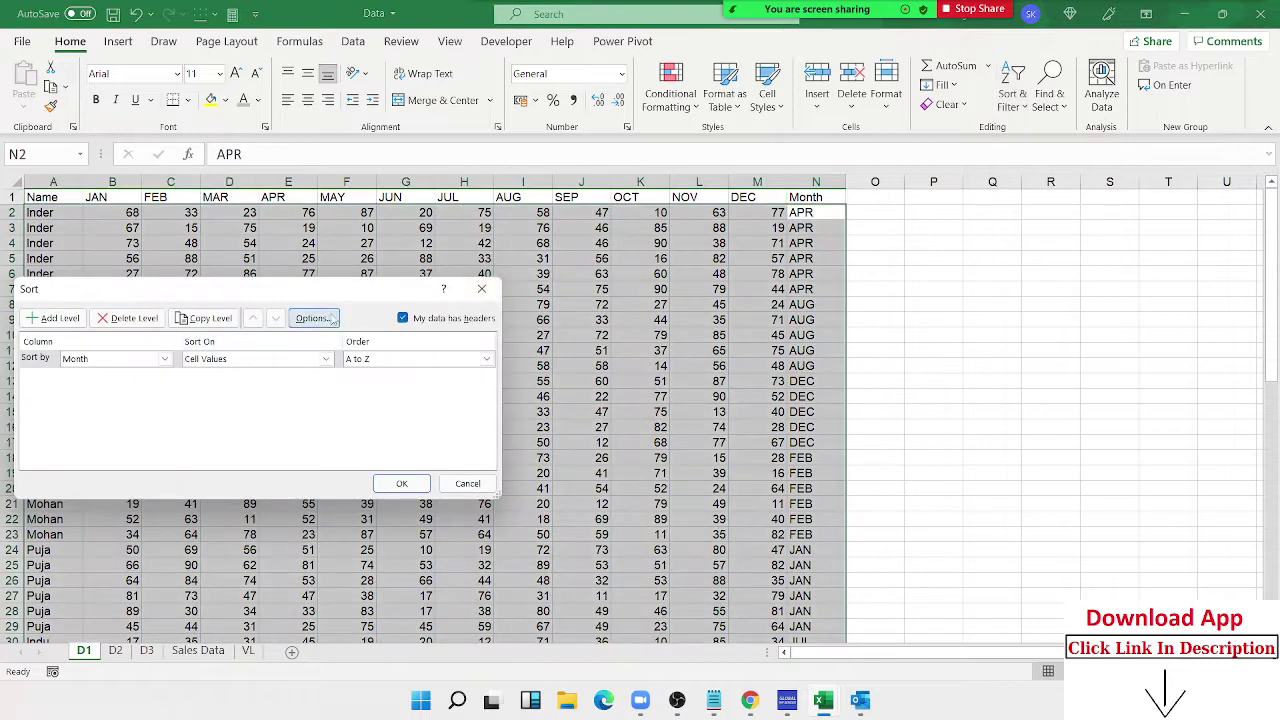
drag(325, 300, 518, 358)
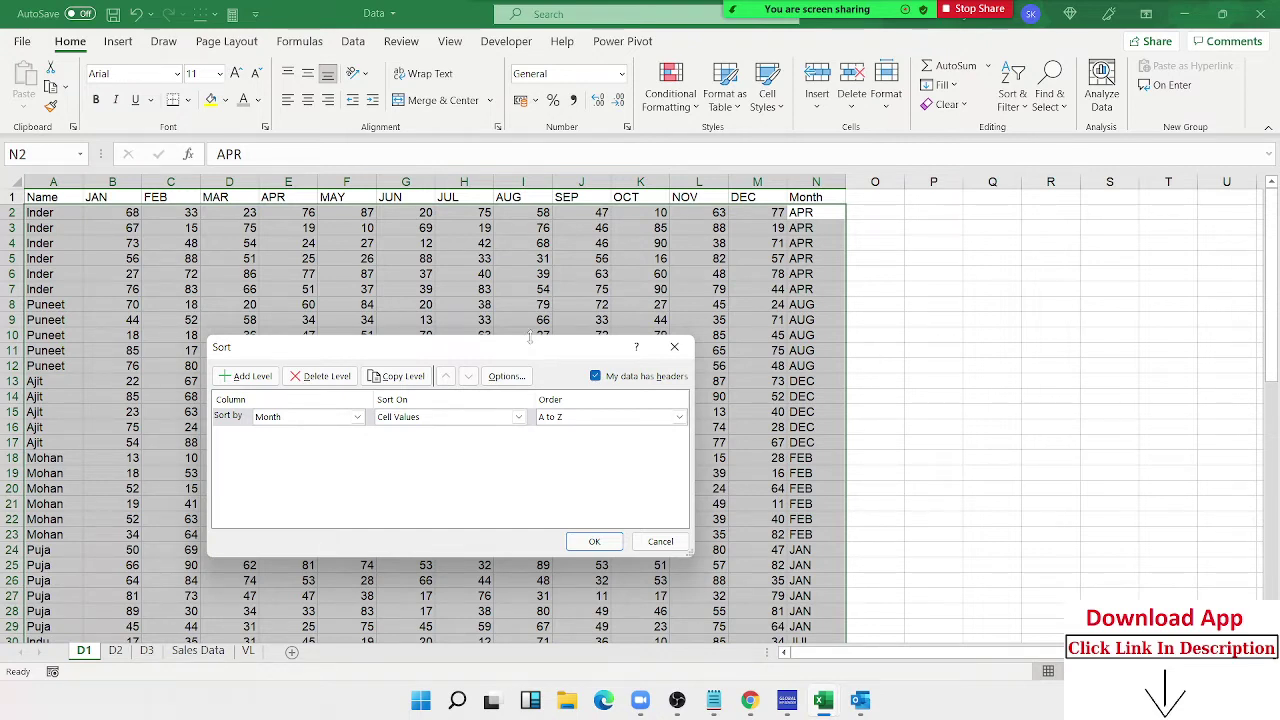
click(607, 421)
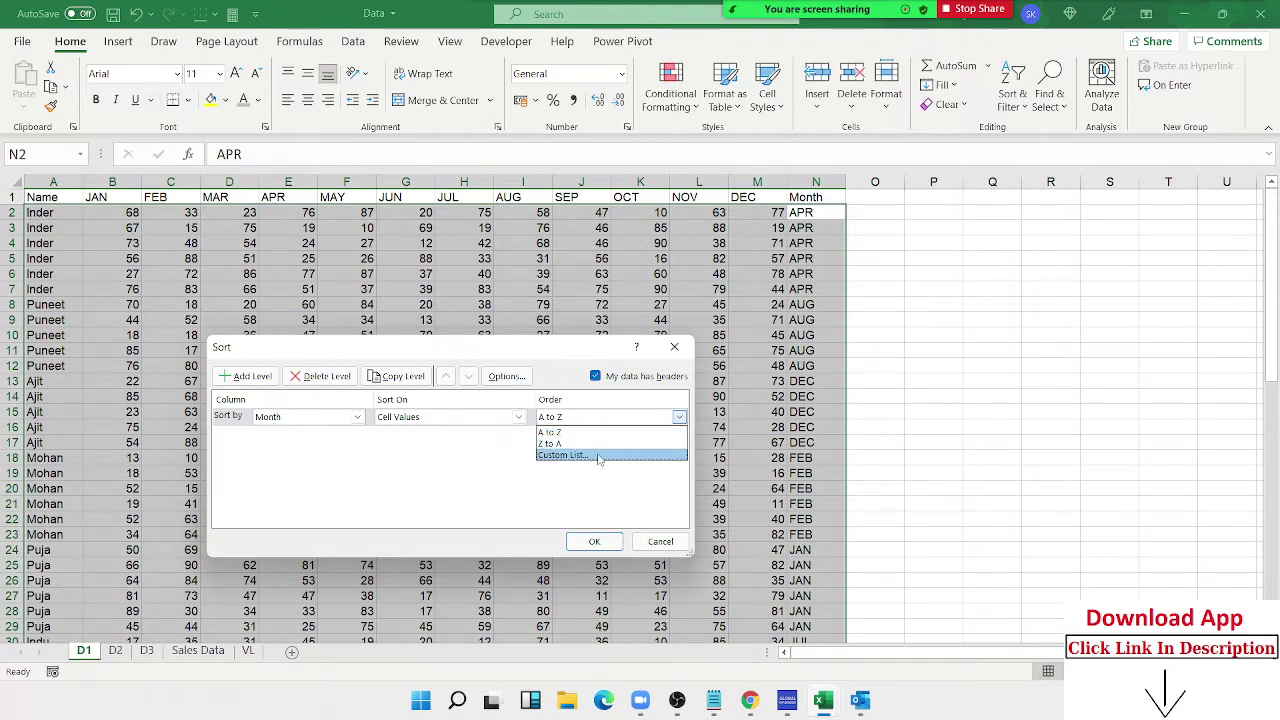
click(599, 457)
drag(282, 216, 925, 216)
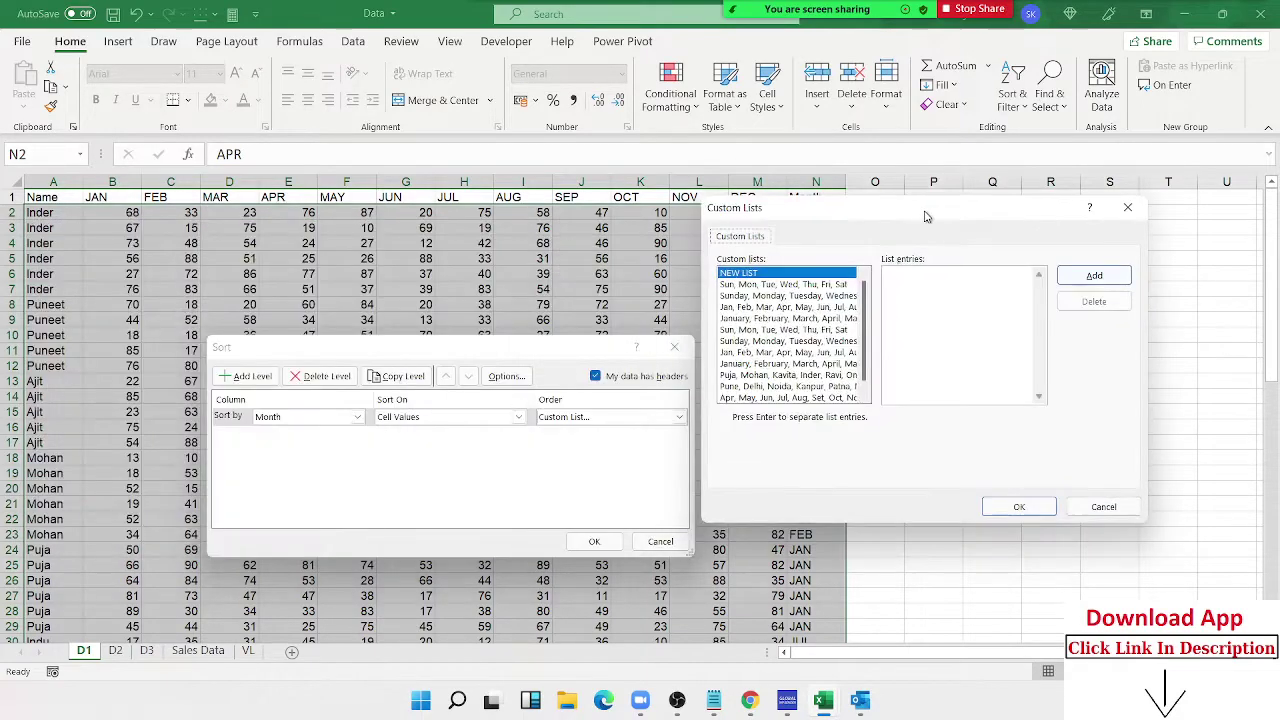
click(724, 355)
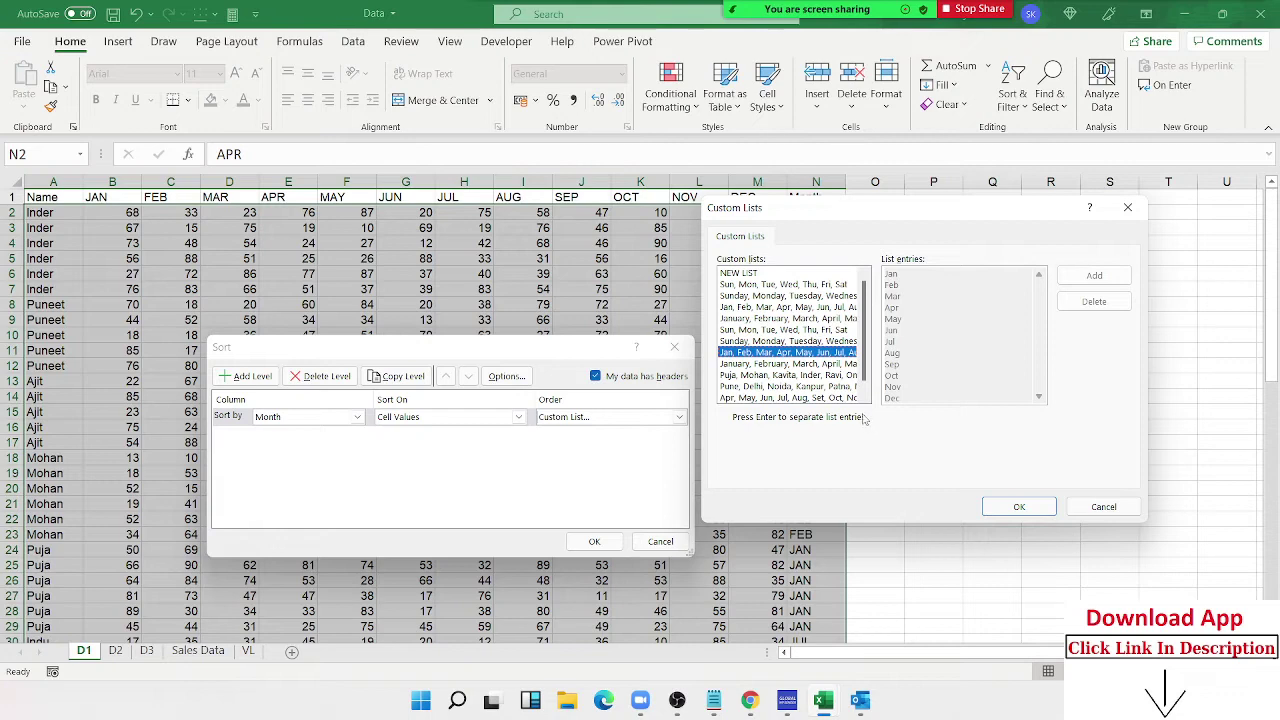
click(1005, 510)
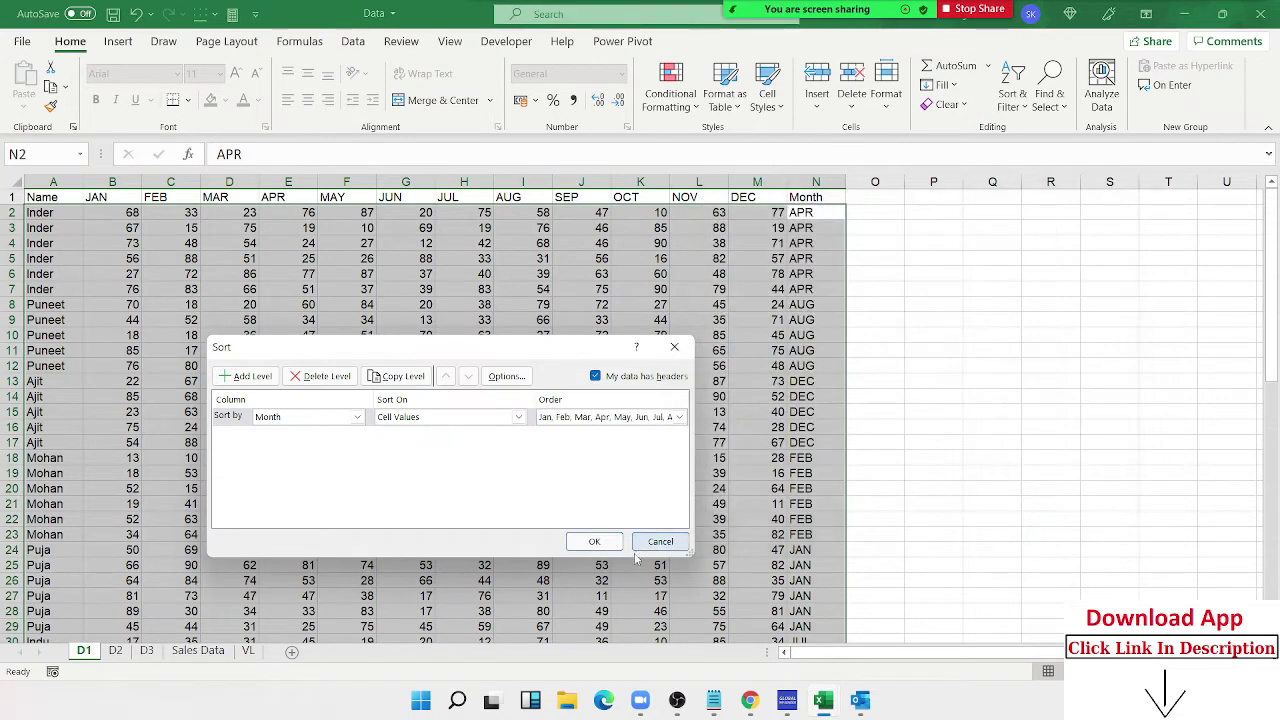
click(598, 543)
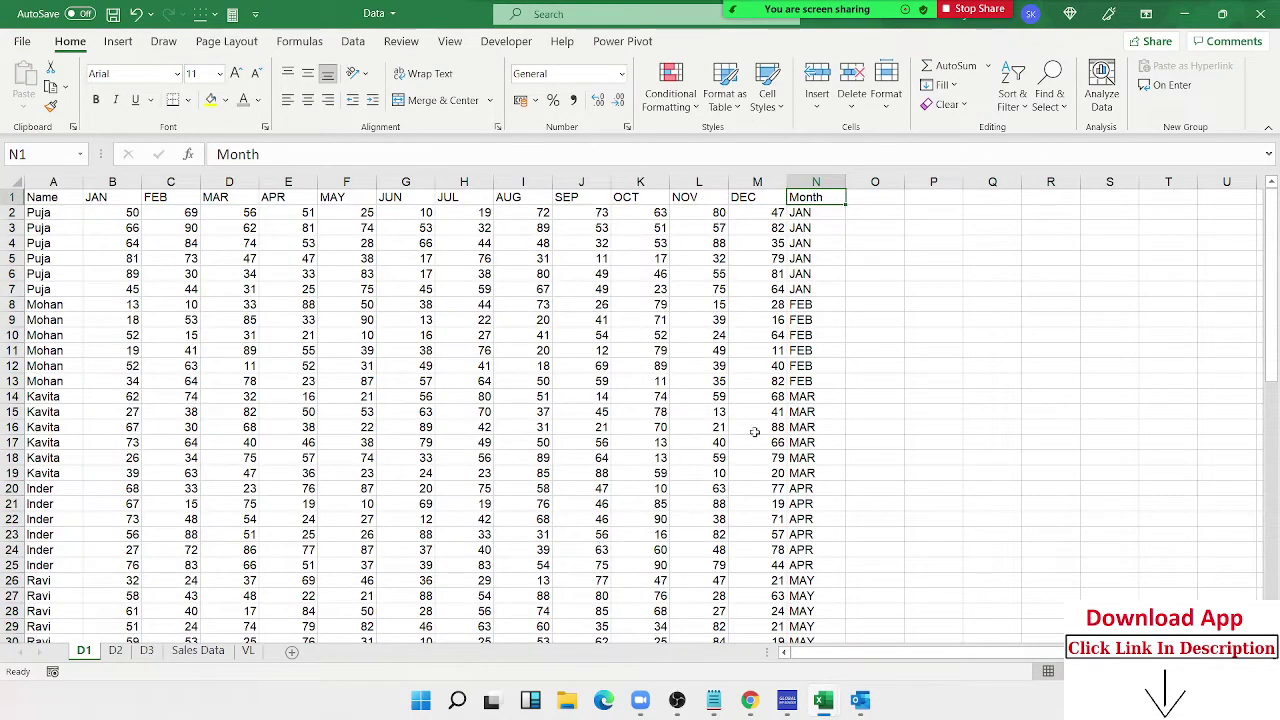
Step: Custom-sort the table by Month using the April-to-March custom list as the order
drag(806, 212, 810, 396)
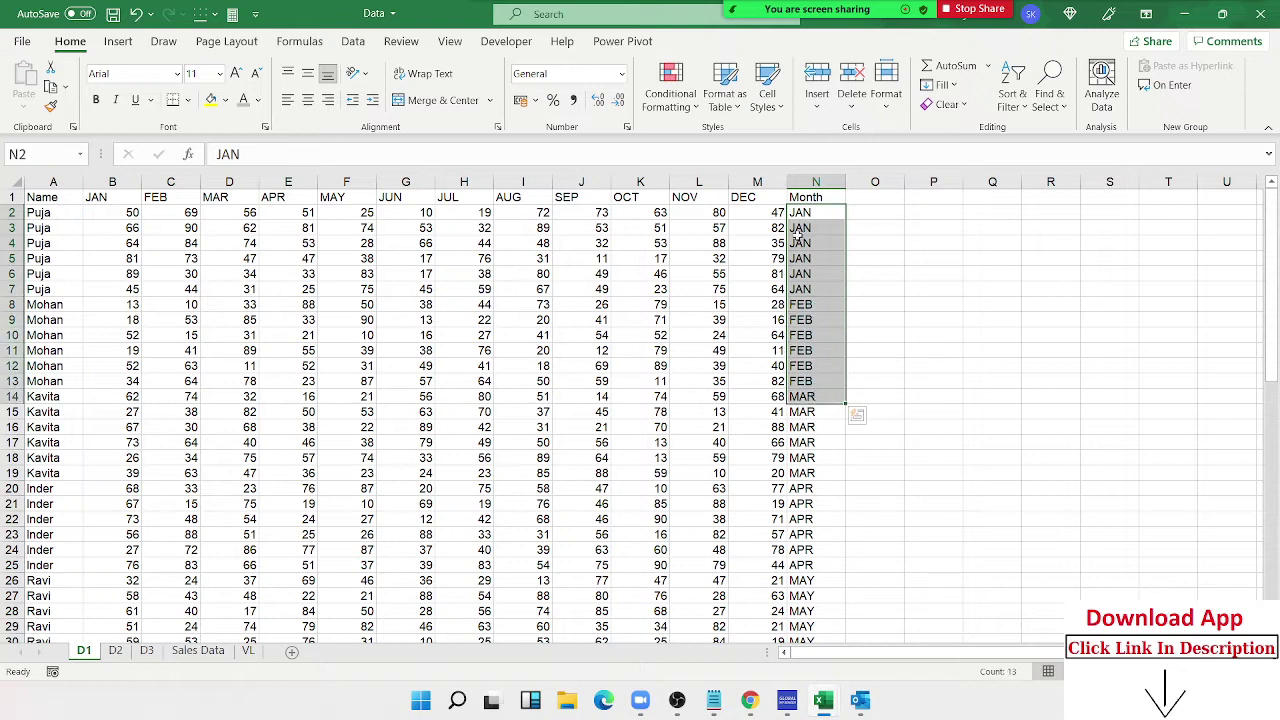
click(816, 197)
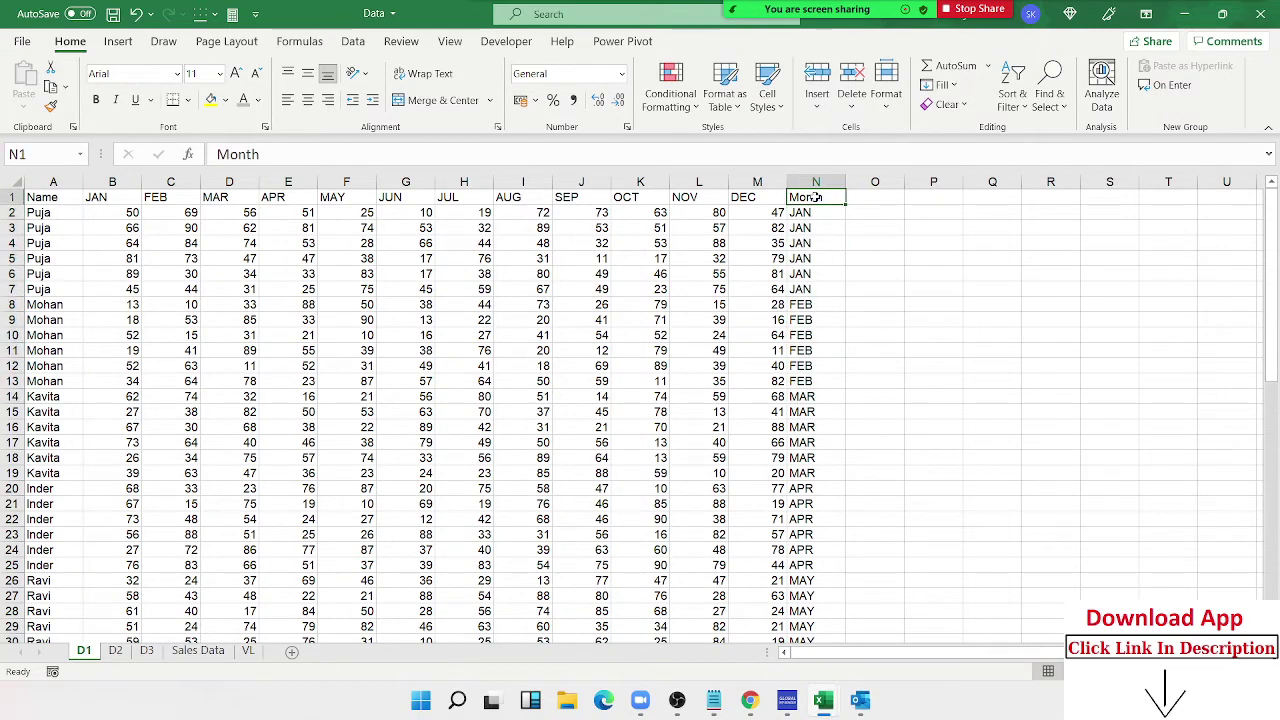
click(1016, 105)
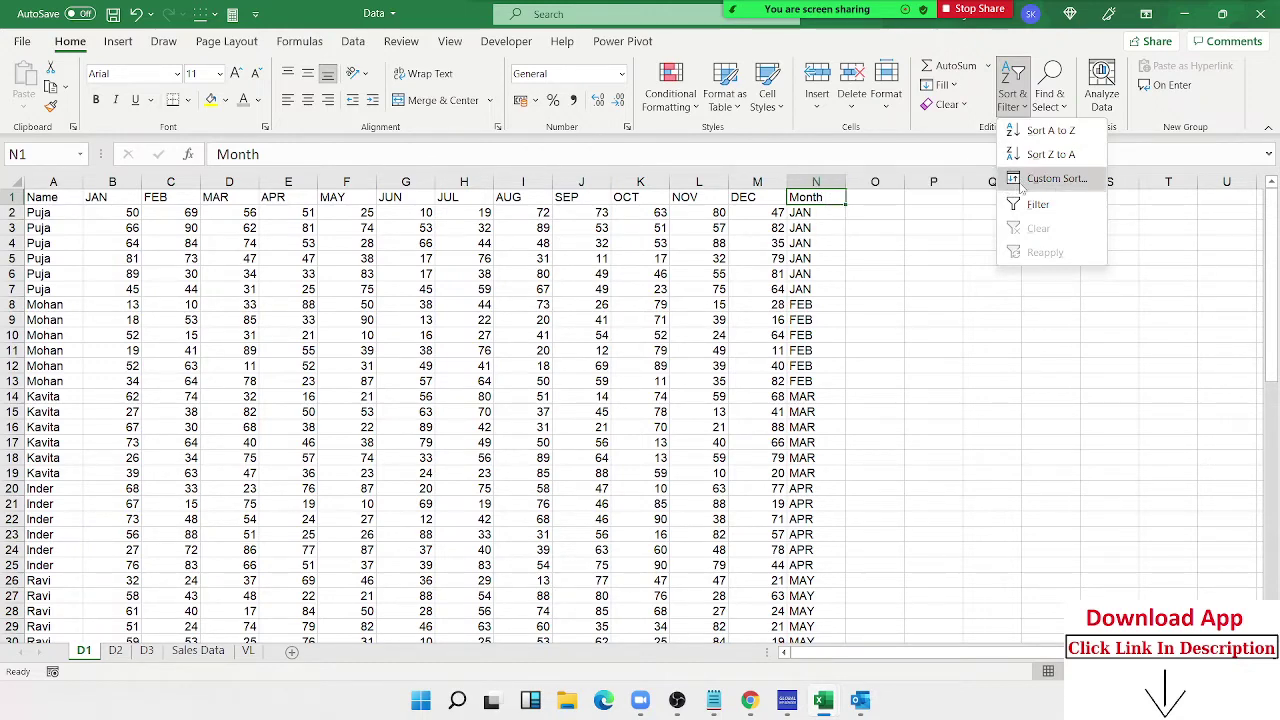
click(1018, 181)
click(565, 417)
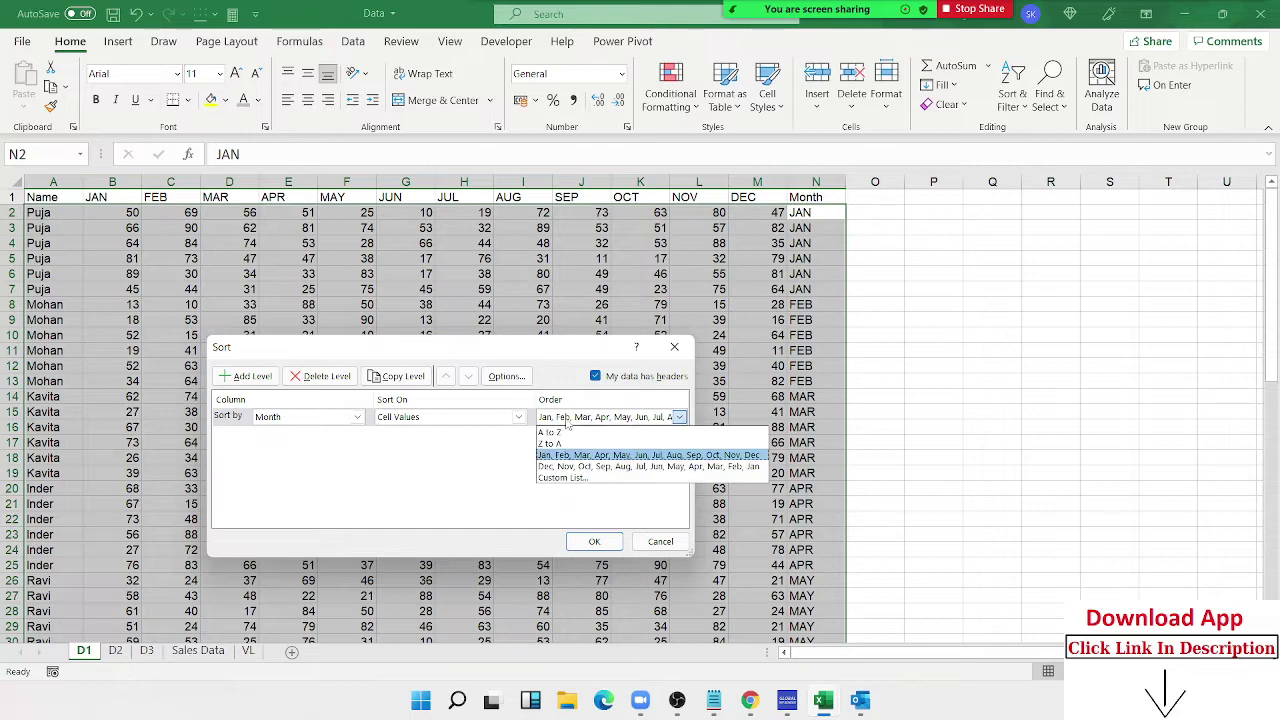
click(547, 478)
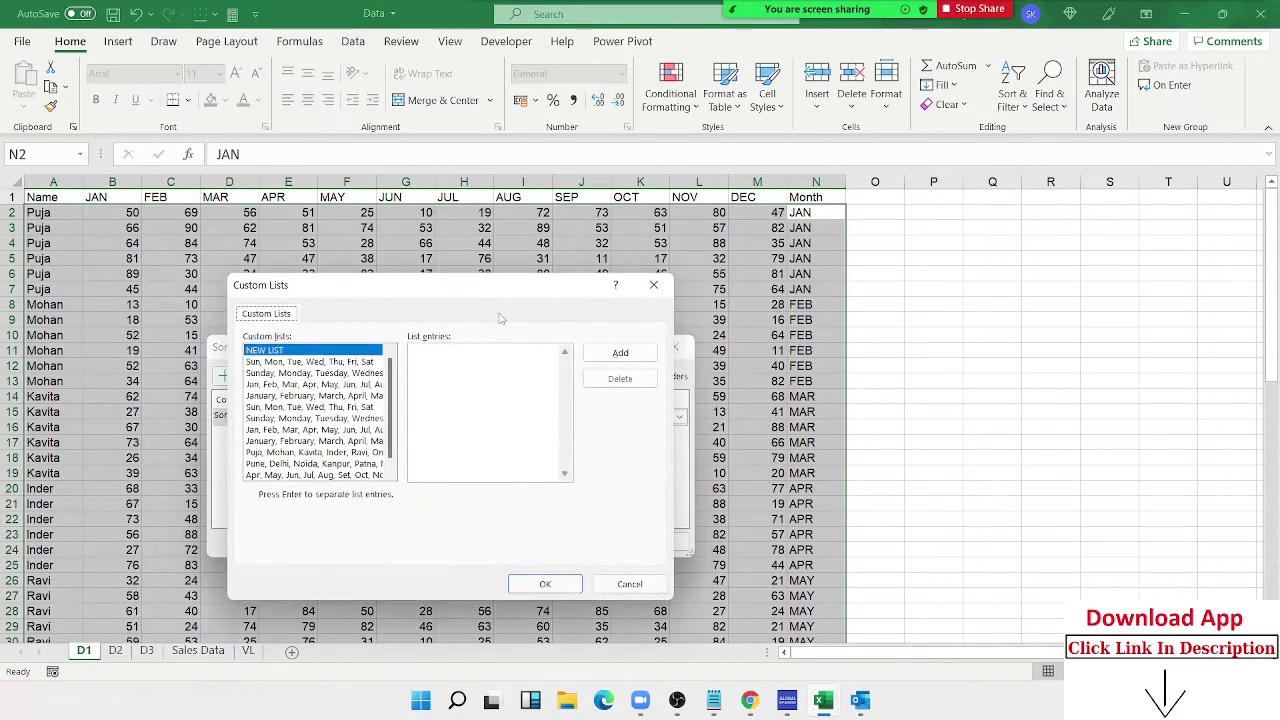
mouse_move(495, 290)
mouse_down()
mouse_move(1095, 230)
mouse_move(1093, 218)
mouse_up()
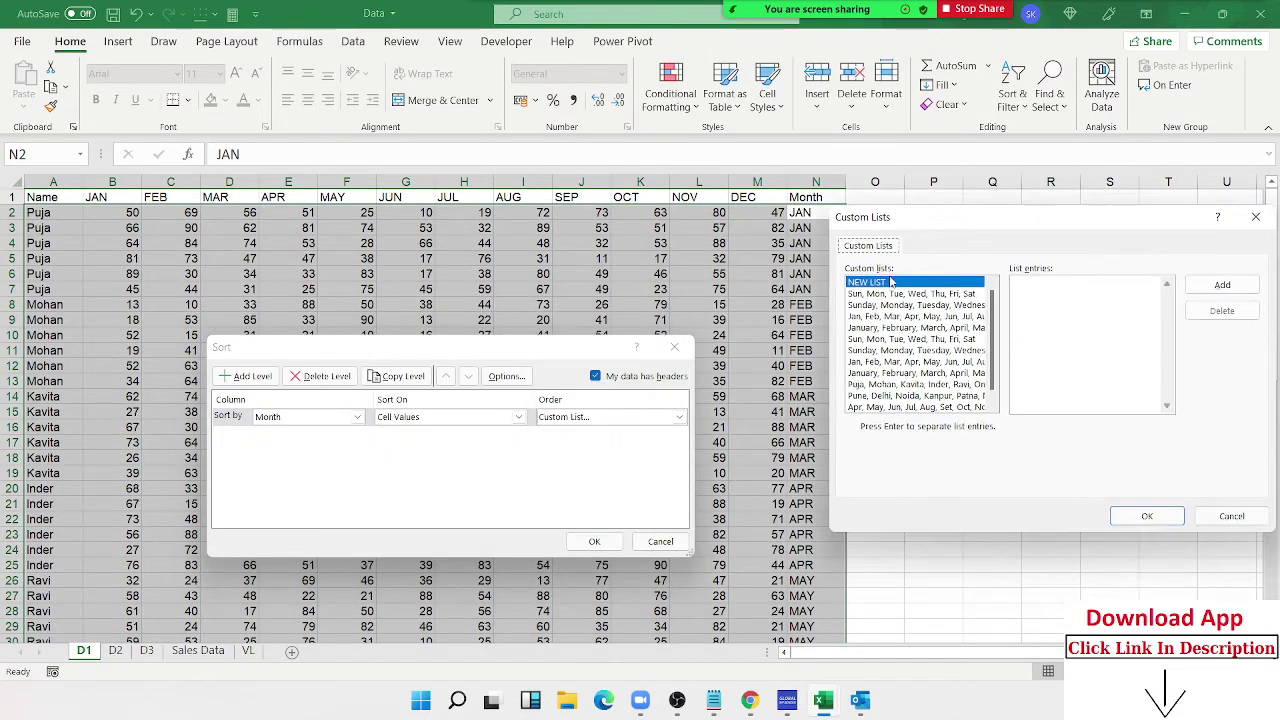
click(890, 282)
click(977, 408)
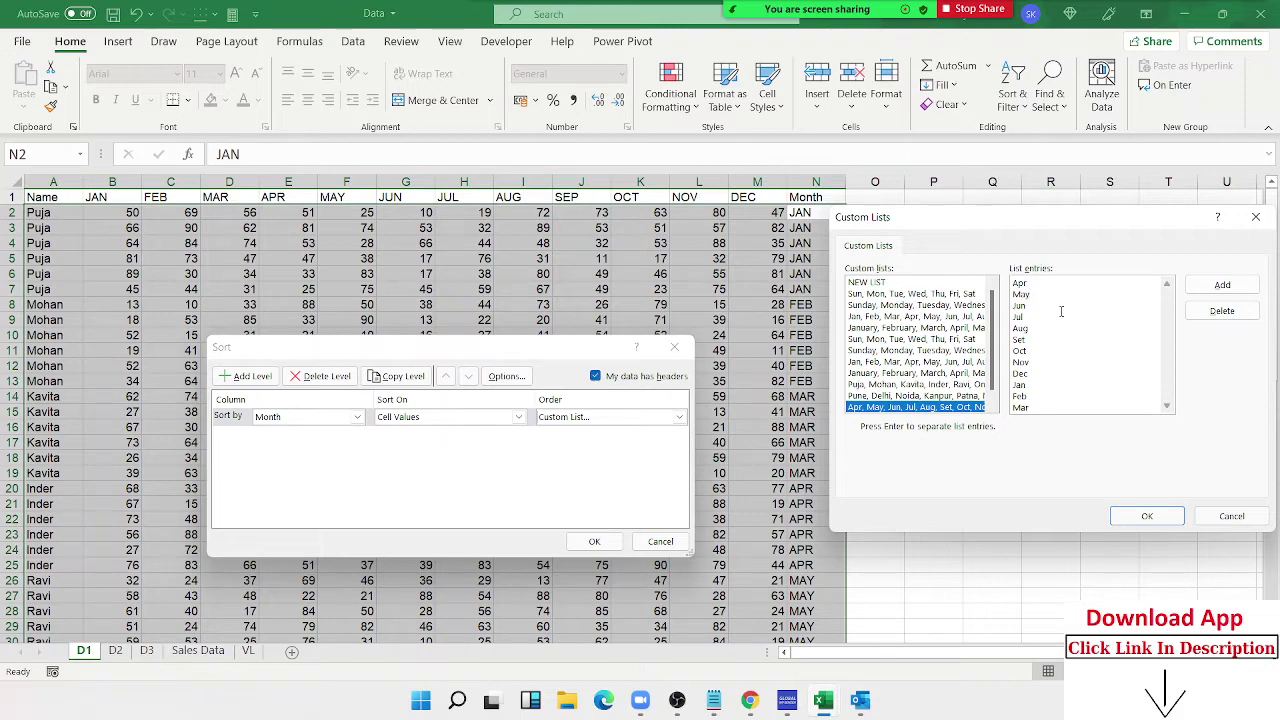
click(1147, 516)
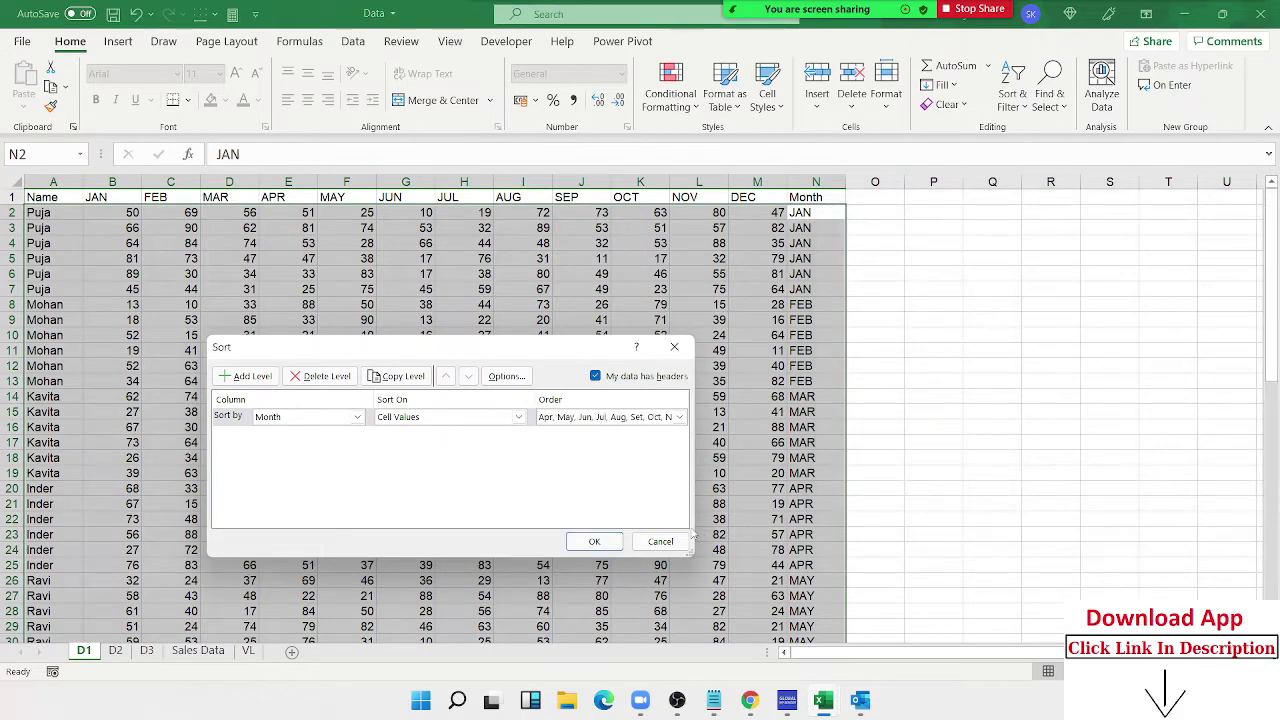
click(594, 541)
Step: Select the first month entries in column N and scroll to check the new order
drag(805, 212, 805, 318)
scroll(805, 318, down, 4)
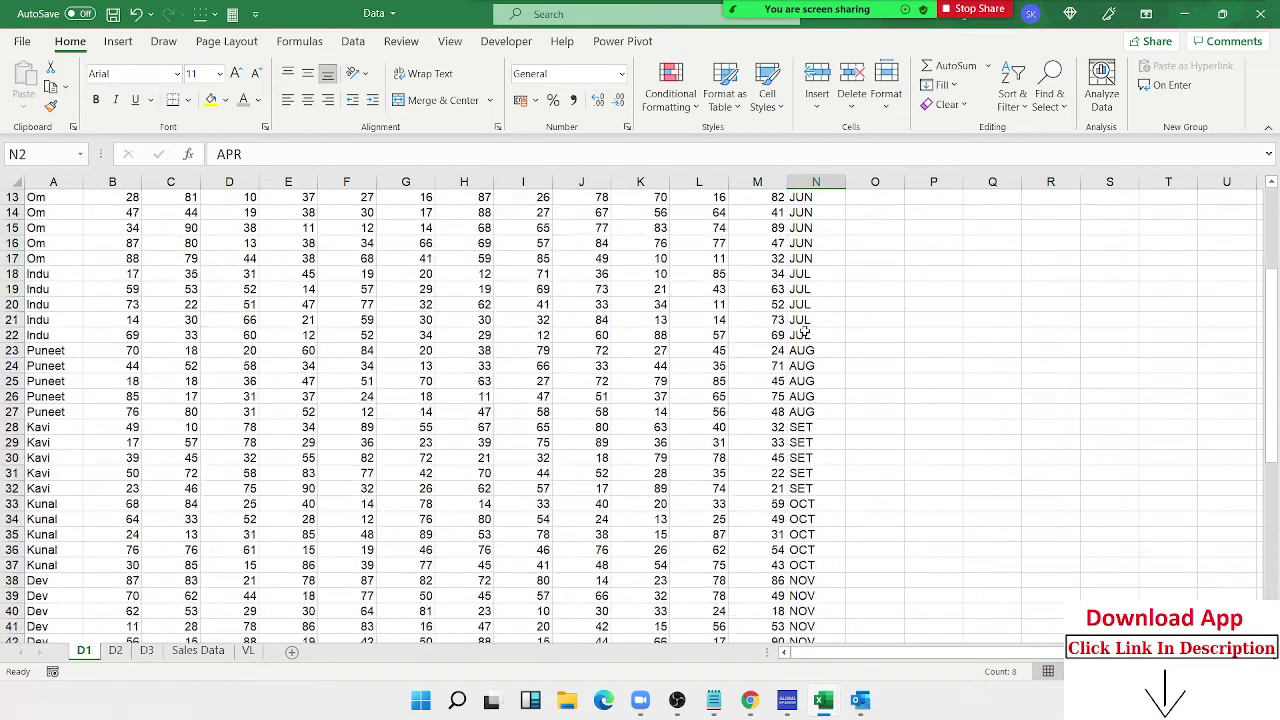
scroll(805, 318, up, 4)
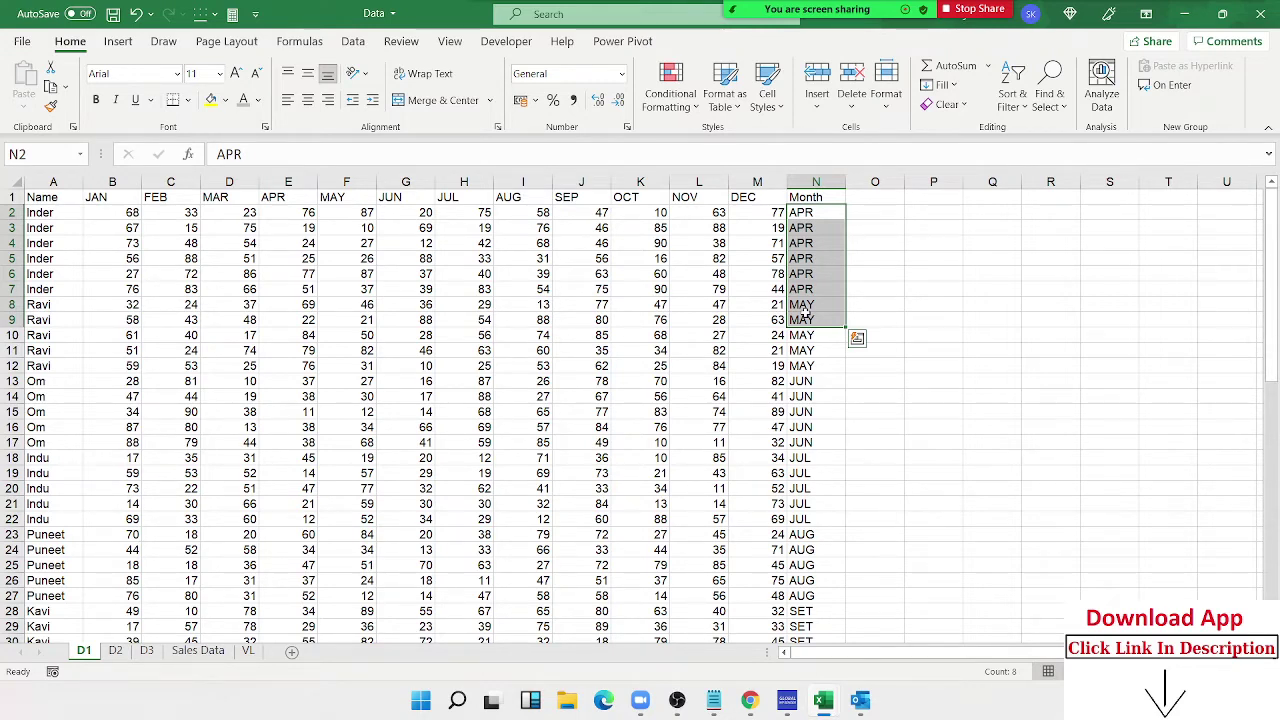
Step: Clear all the month entries from column N down to the last row
key(ctrl+shift+Down)
key(Delete)
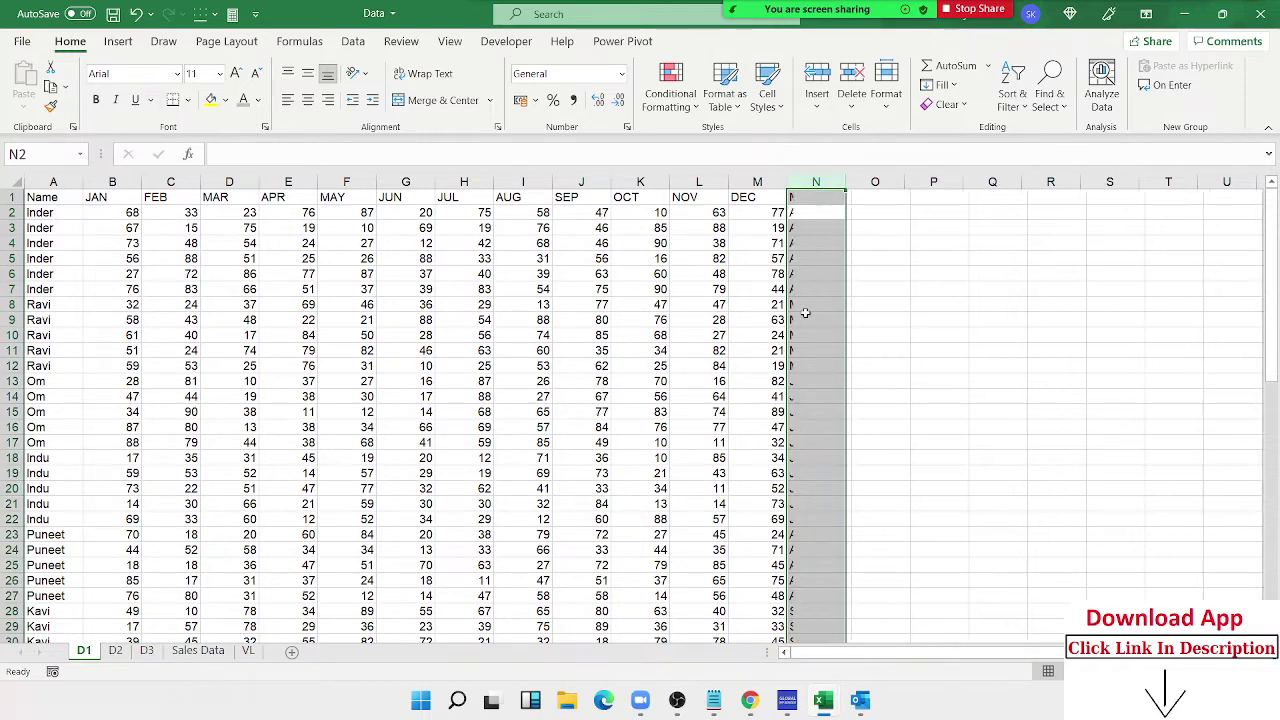
key(Left)
key(ctrl+Left)
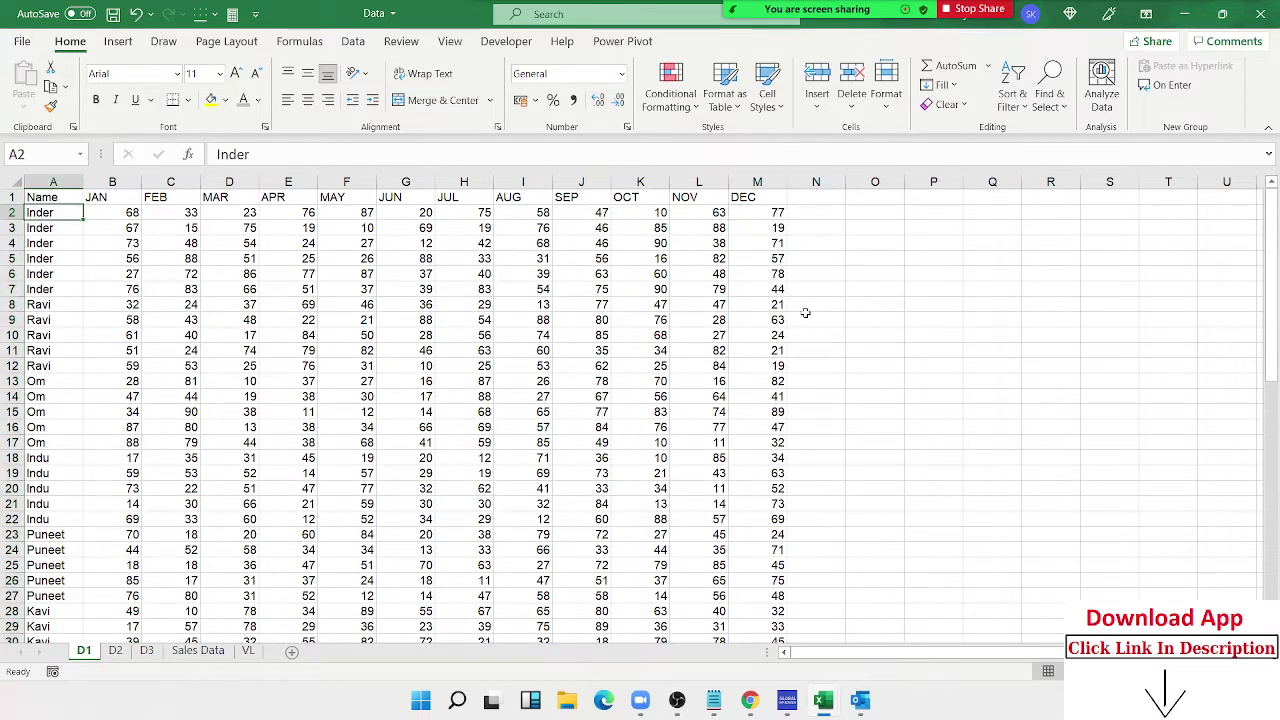
Step: Review the JAN to DEC headers and select the whole FEB column
key(Down)
key(Down)
key(Down)
key(Down)
key(Down)
key(Up)
key(Up)
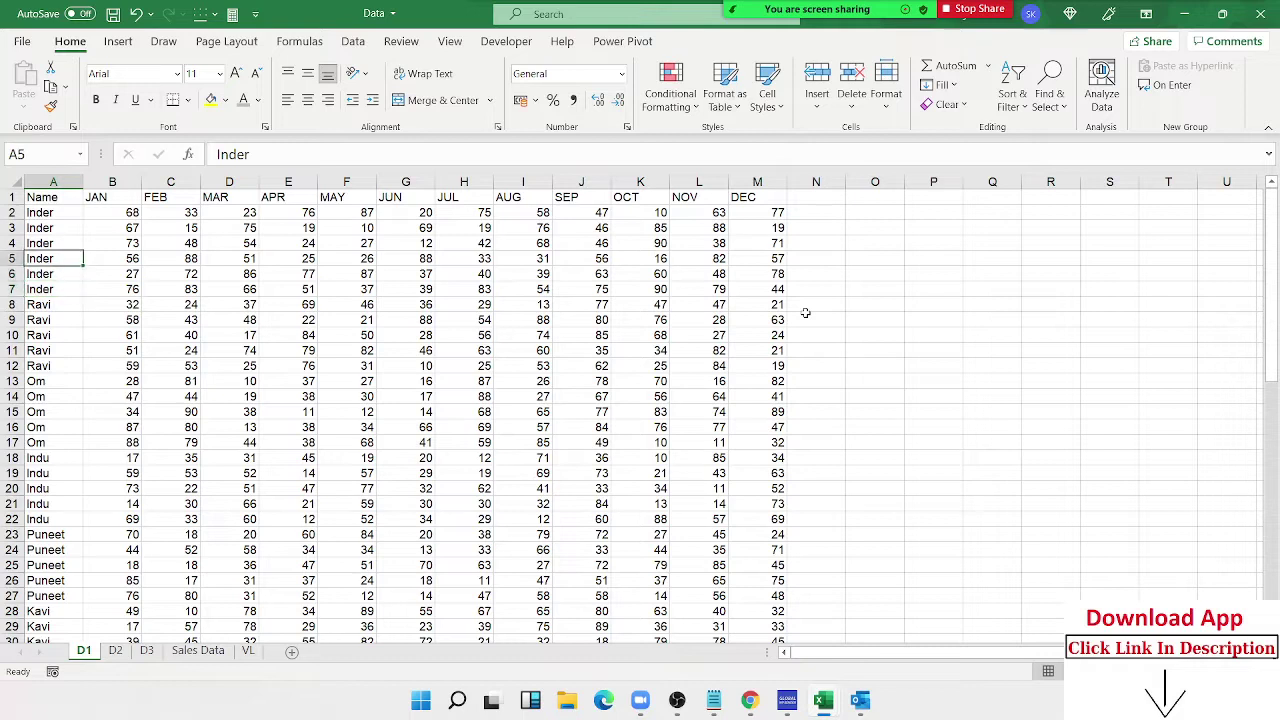
key(Up)
key(Up)
key(Up)
key(Up)
key(Right)
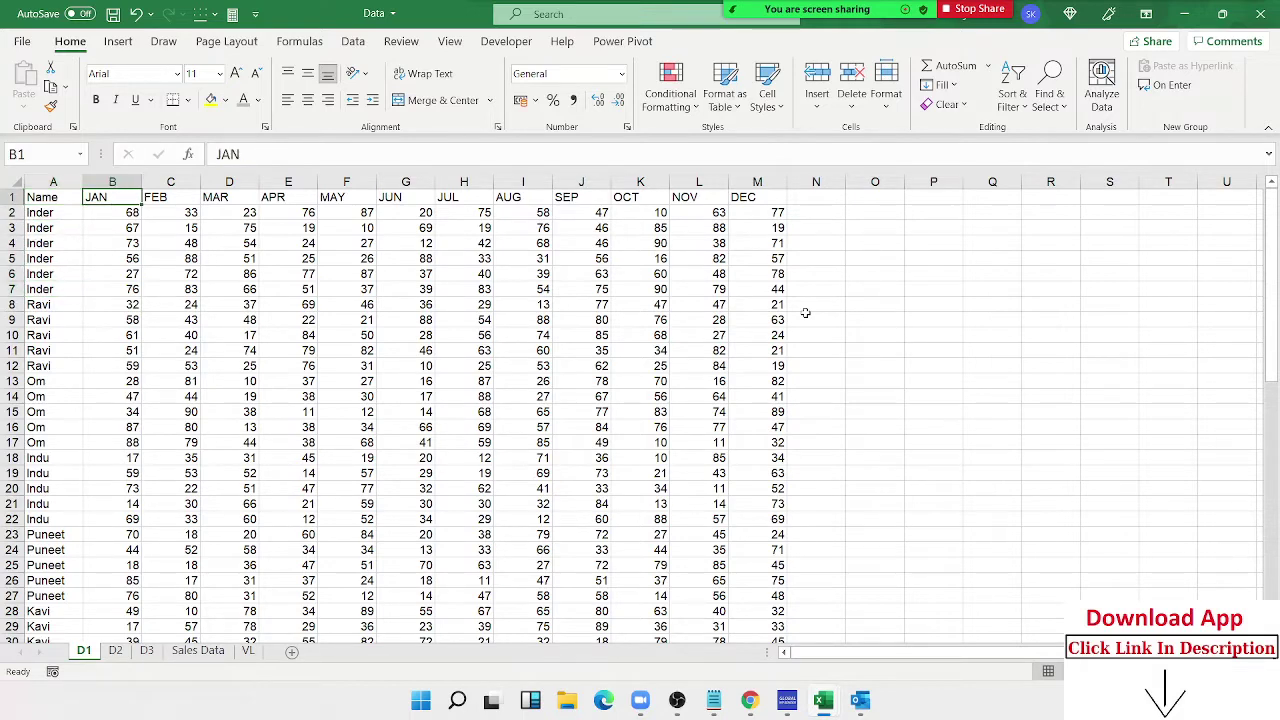
key(Left)
key(ctrl+shift+Right)
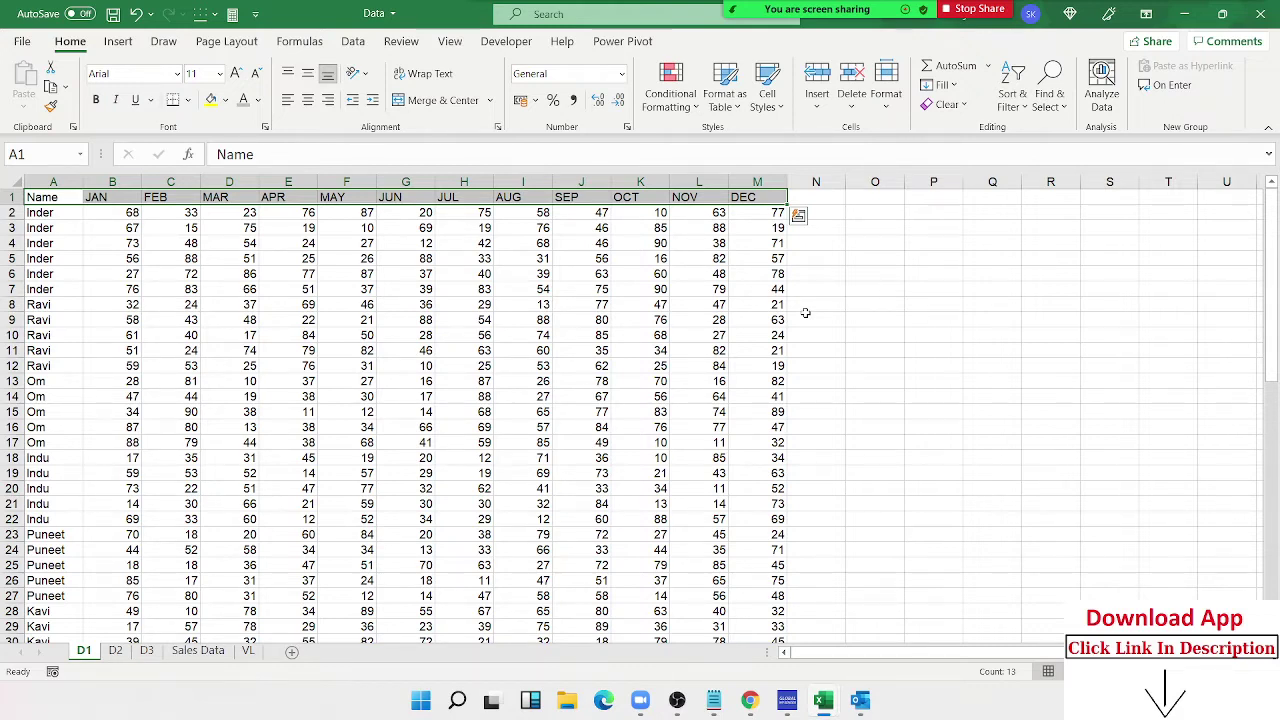
key(Left)
key(Right)
key(Right)
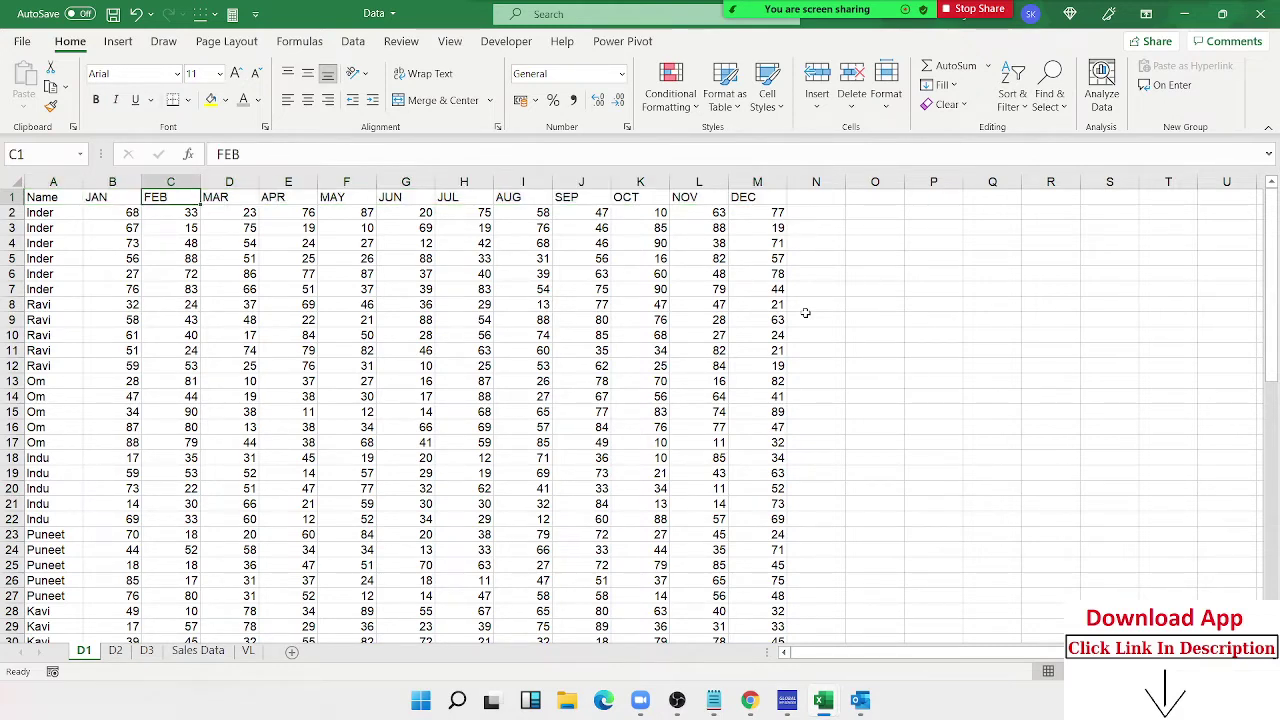
key(Left)
key(ctrl+shift+Right)
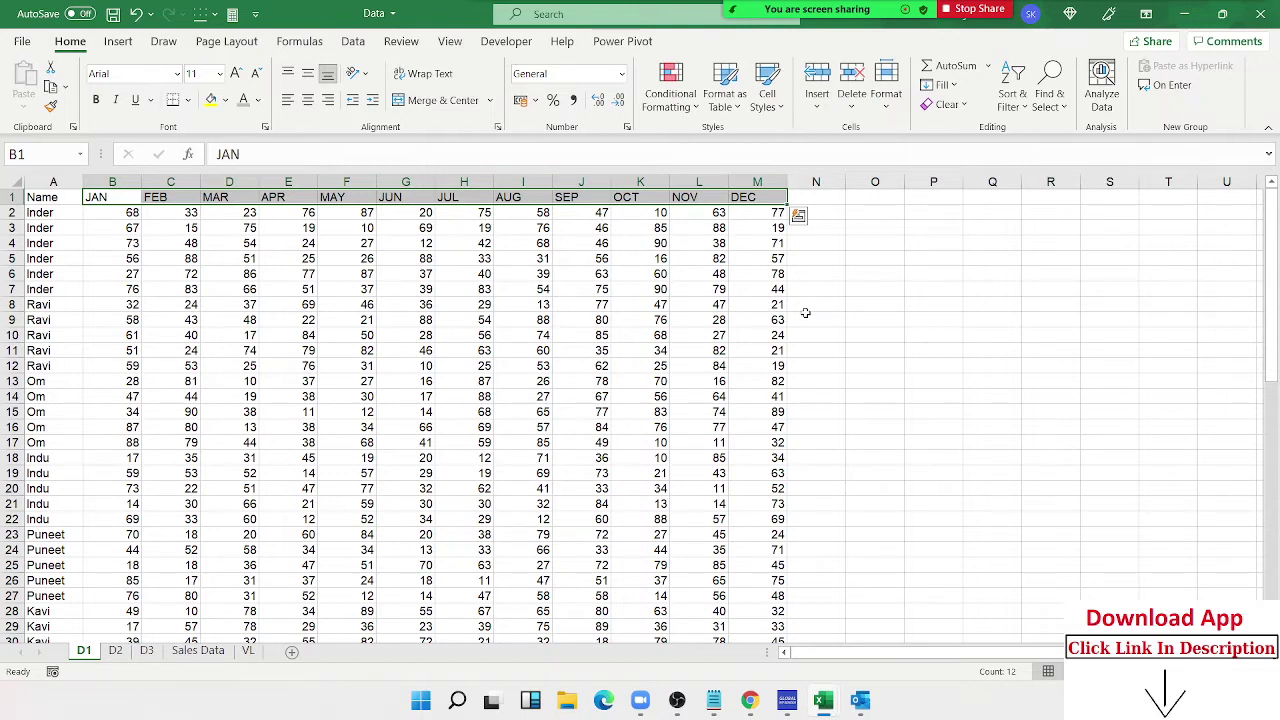
key(shift+BackSpace)
key(Right)
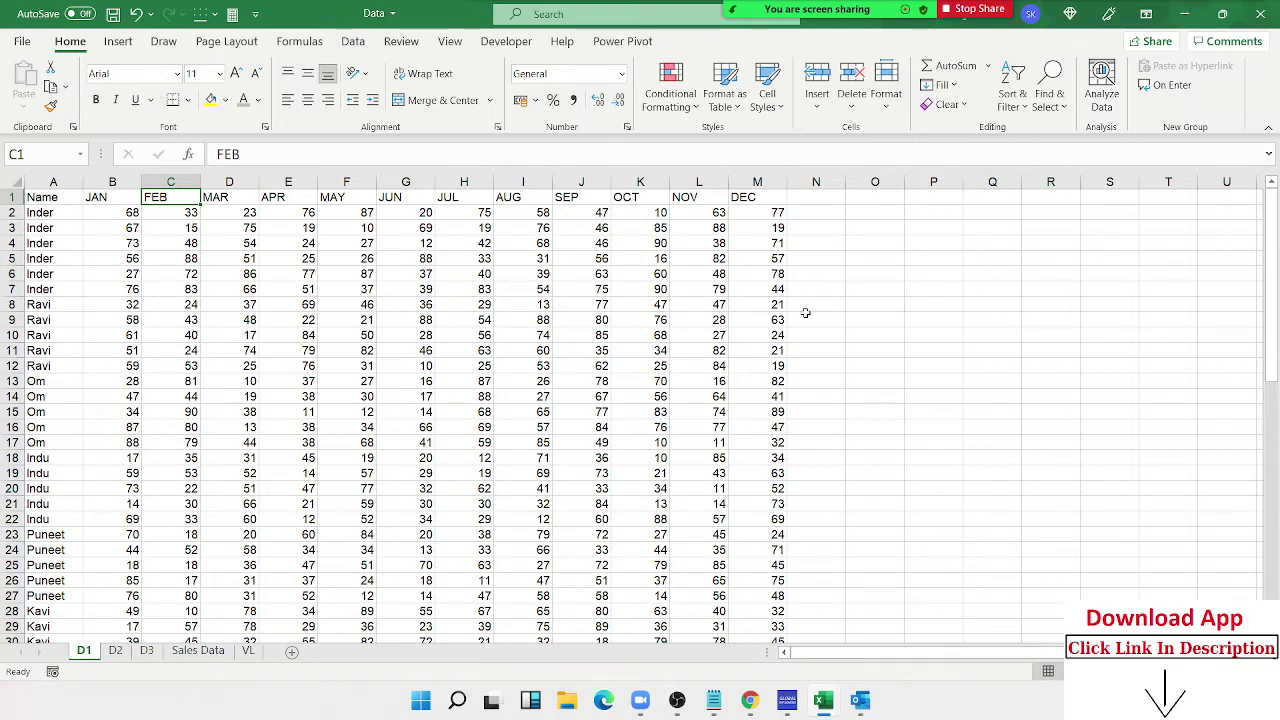
click(155, 181)
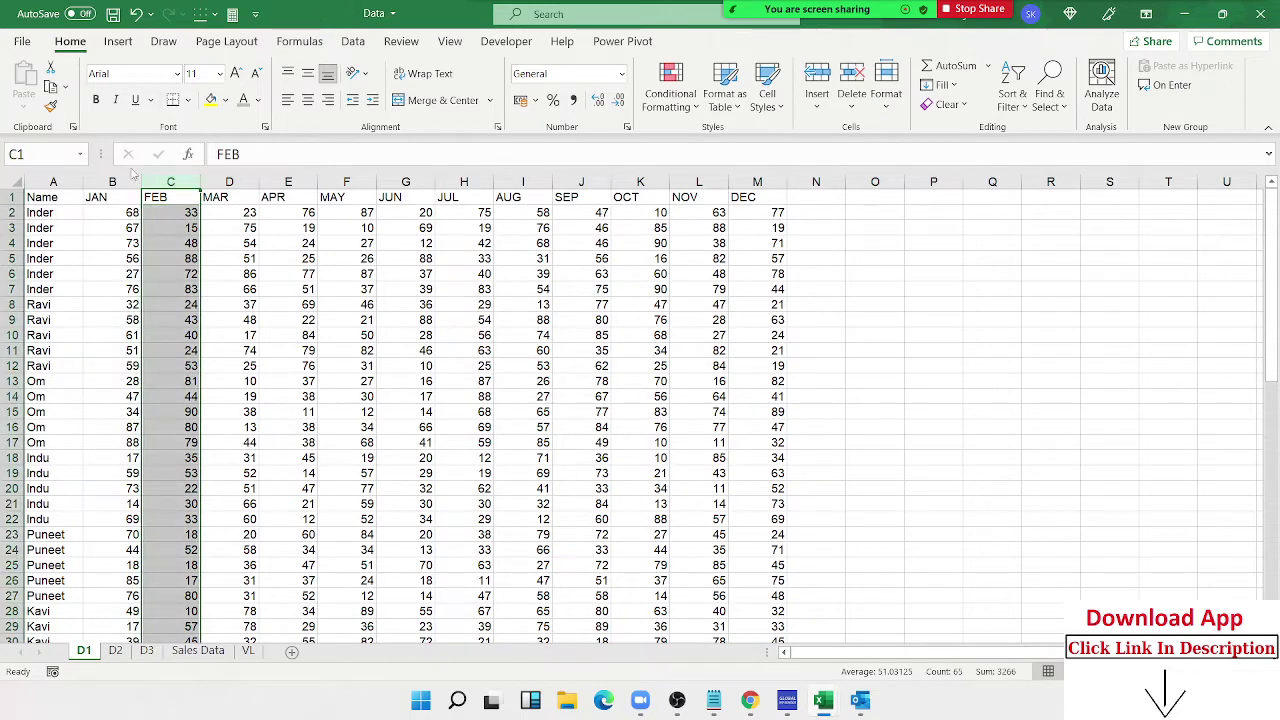
Step: Insert a blank column before FEB and give it the header %
key(ctrl+shift+plus)
key(Up)
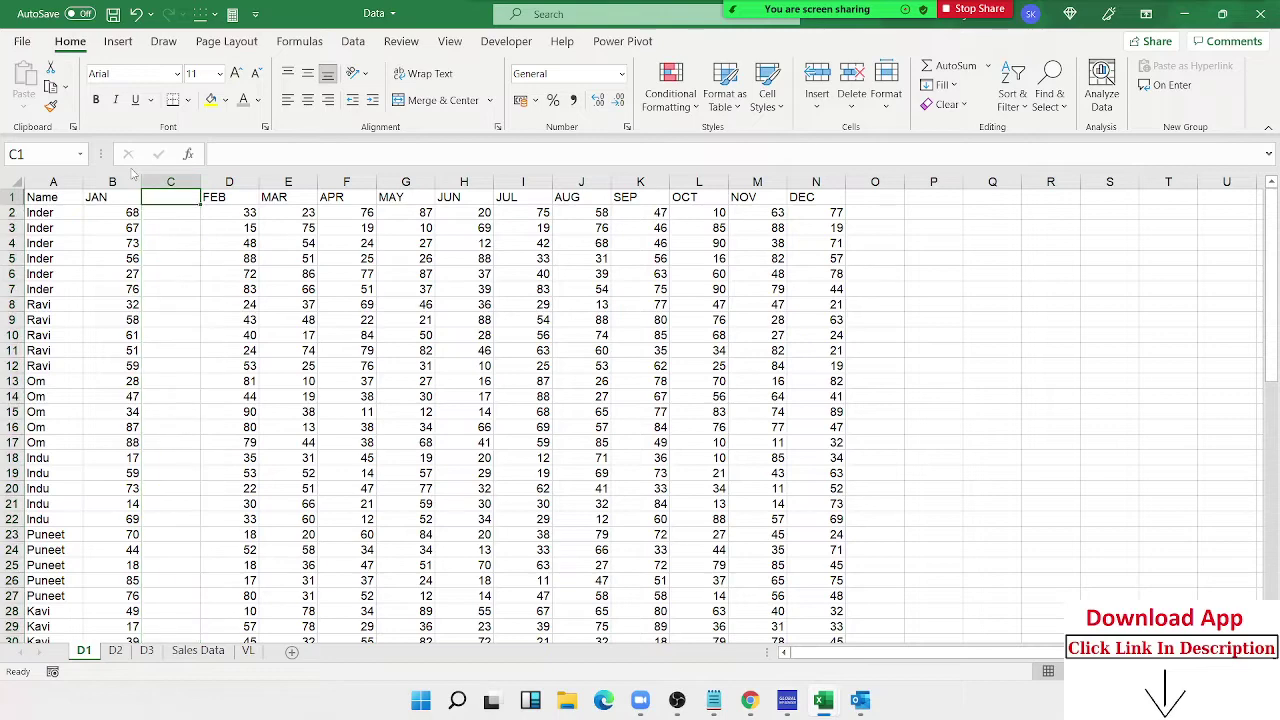
text(%)
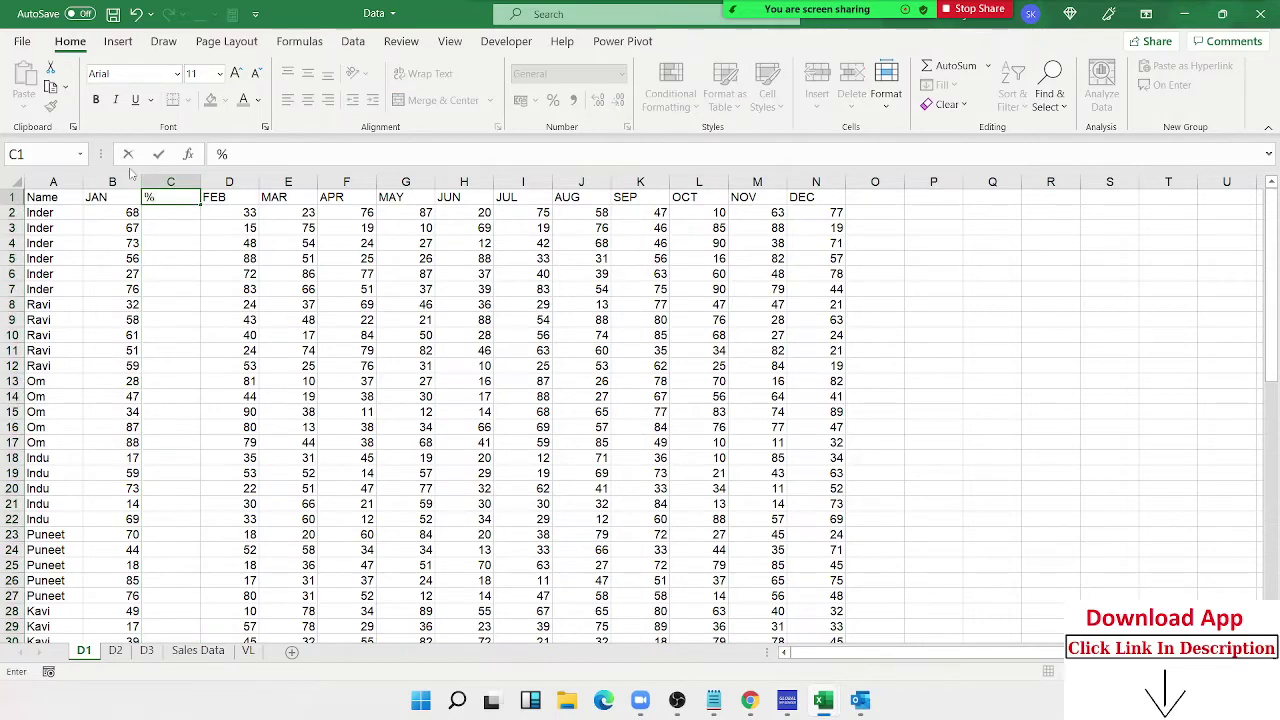
key(Return)
Step: Enter =B2/70 in C2, fill it down for every student, and apply Percent Style
text(=)
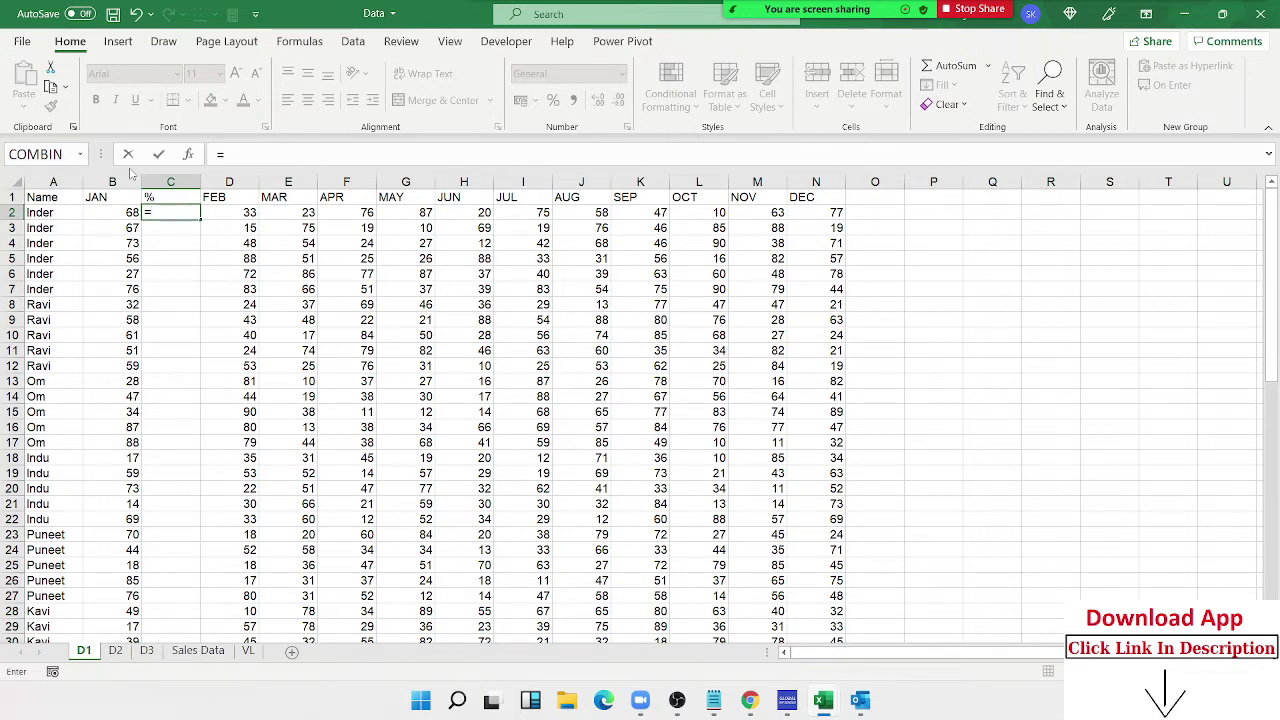
key(Left)
text(/7)
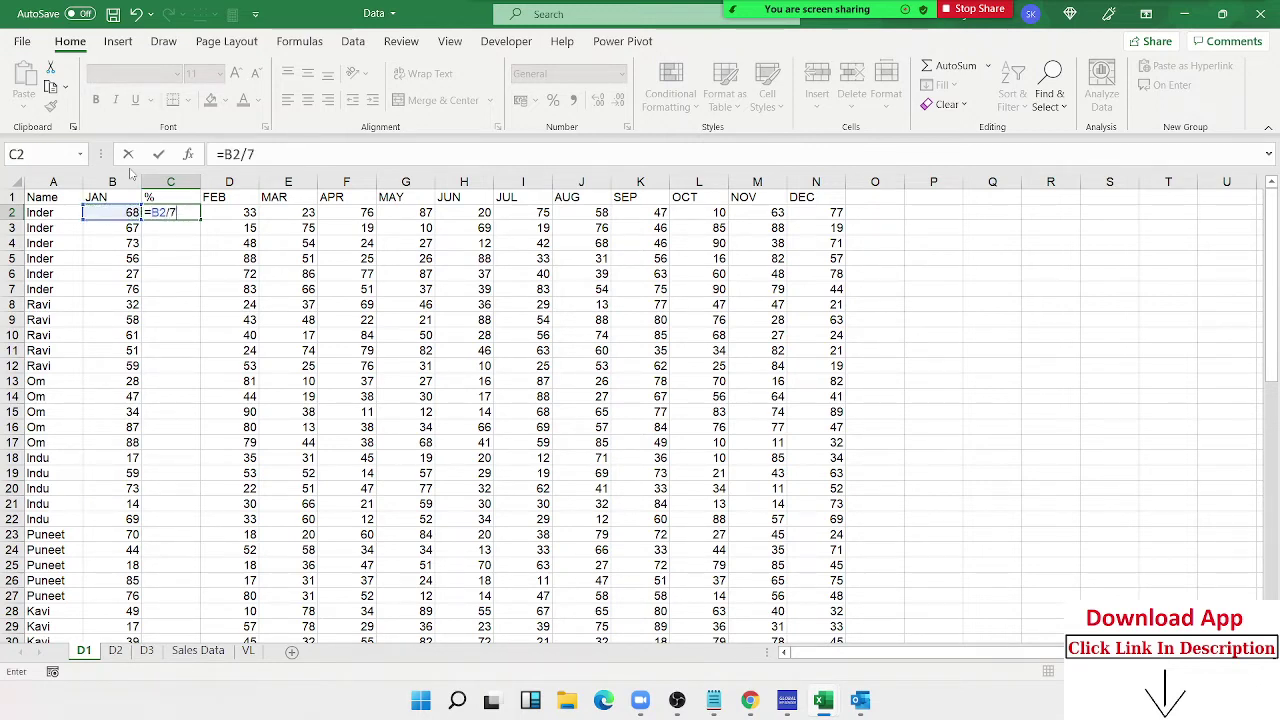
text(0)
key(Return)
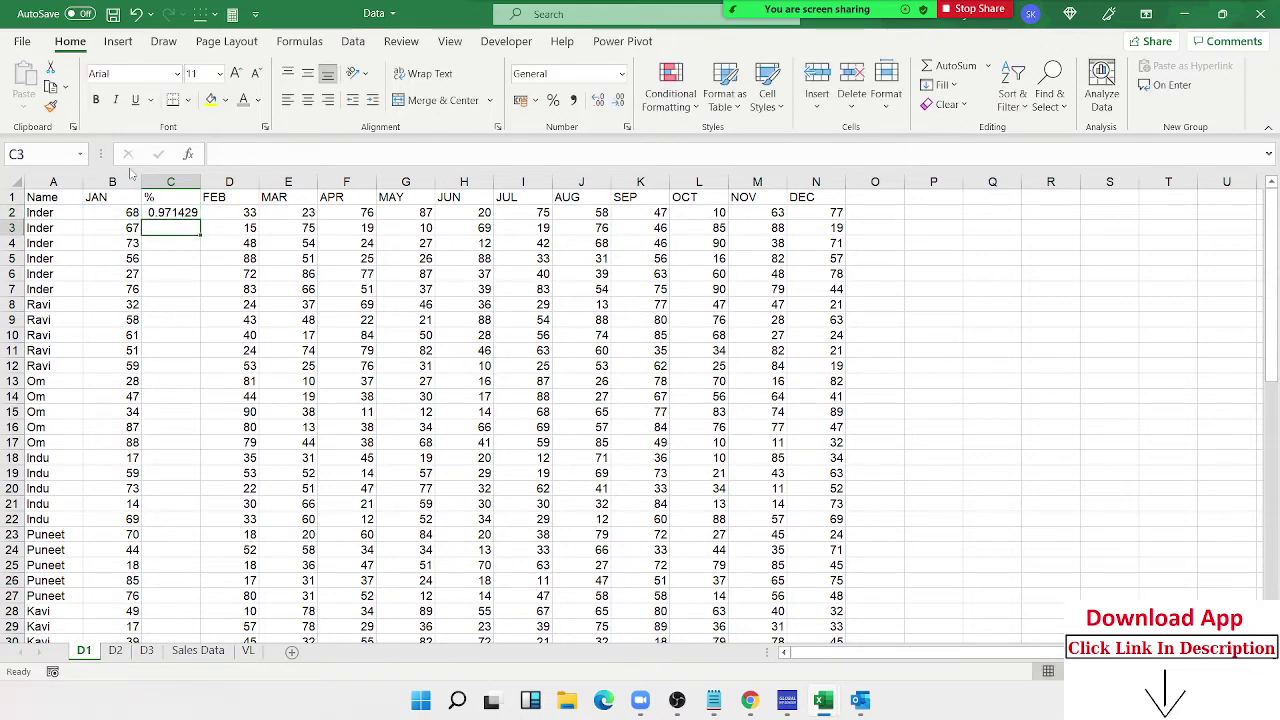
key(Up)
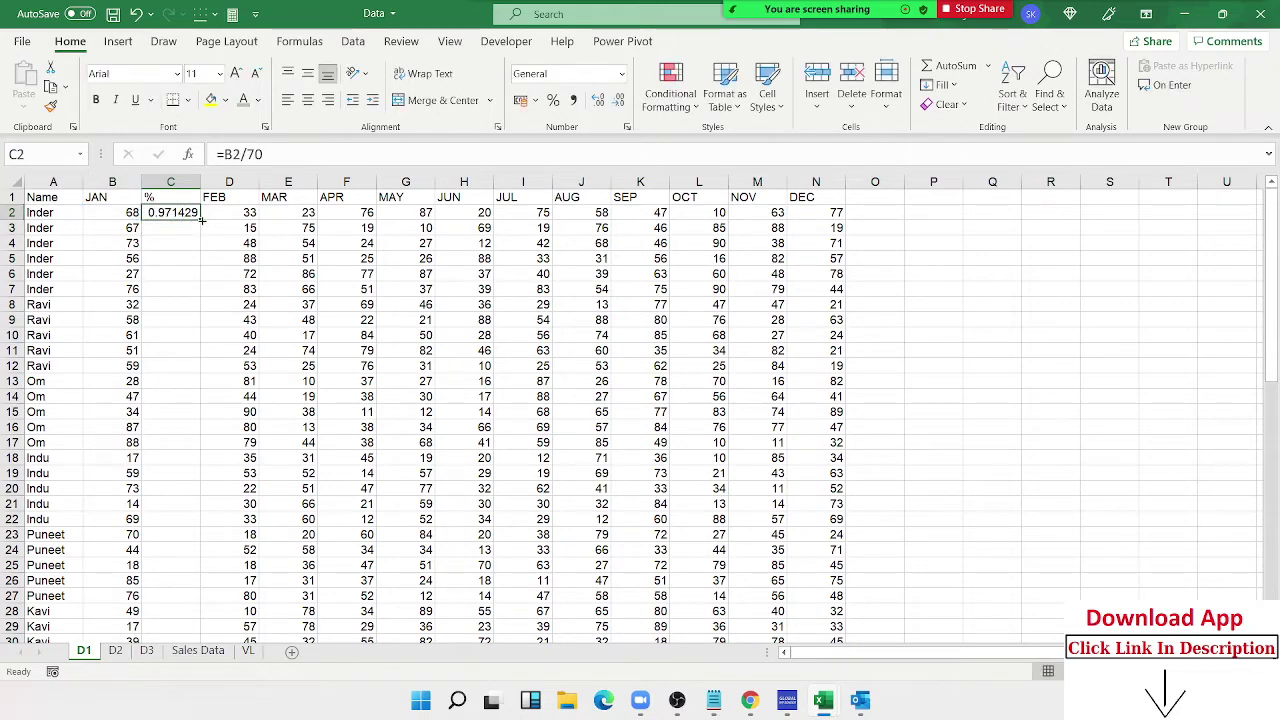
double_click(201, 220)
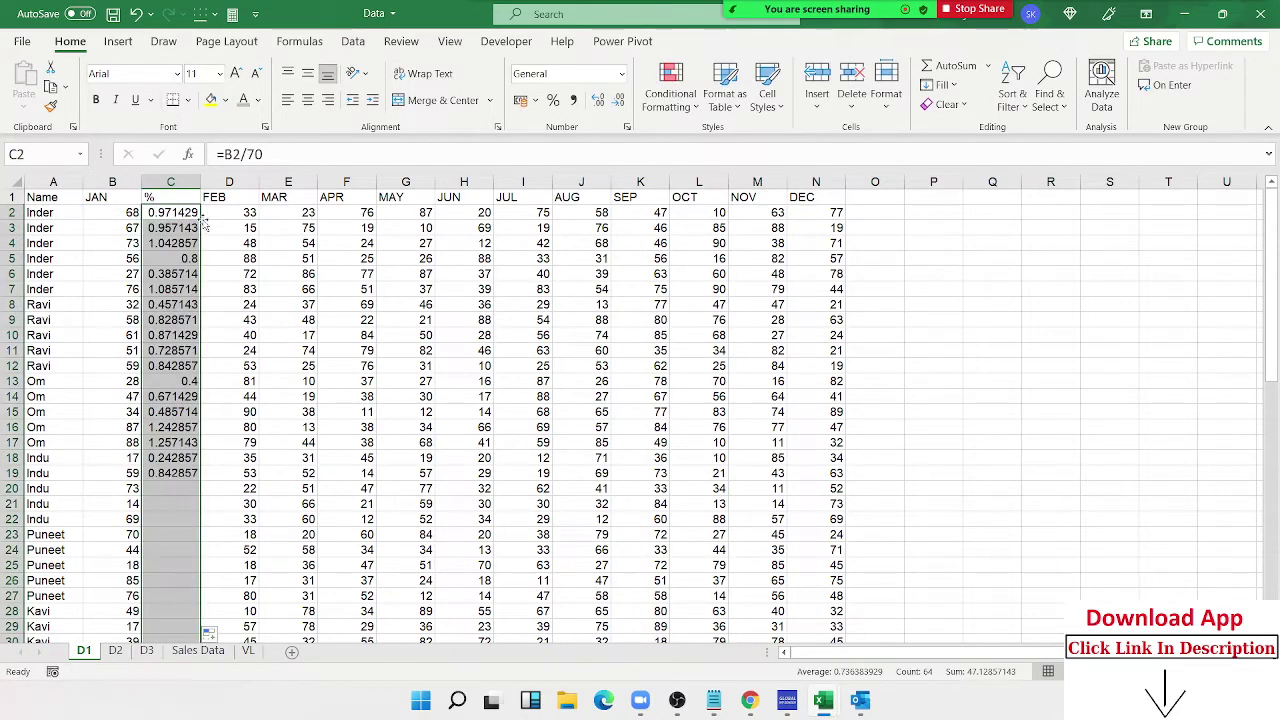
click(550, 104)
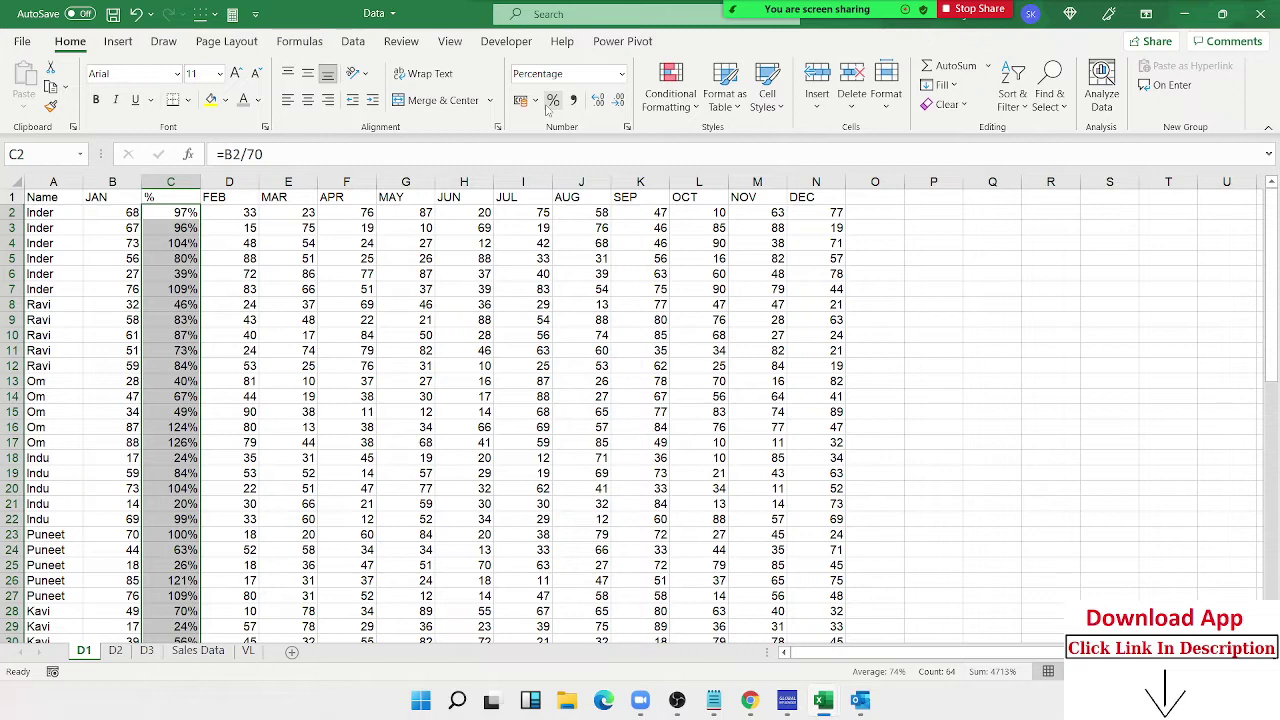
Step: Undo the % column and insert a blank row above the headers
key(ctrl+z)
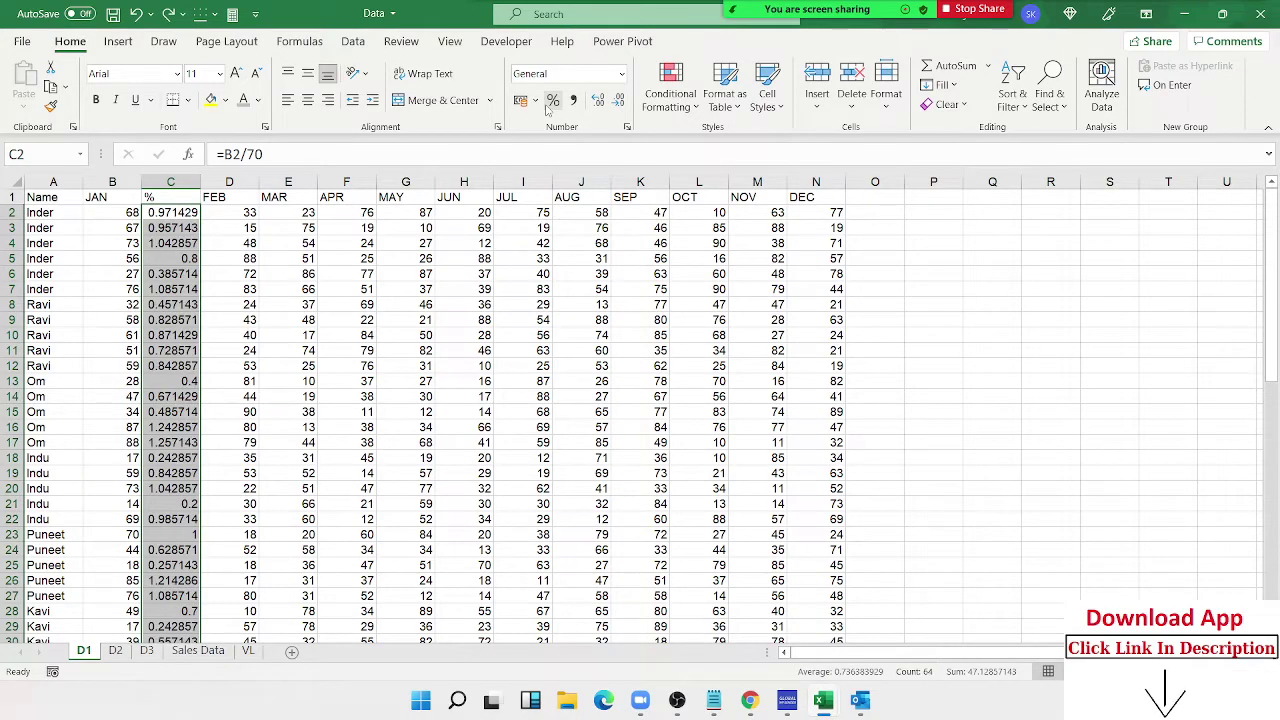
key(ctrl+z)
key(ctrl+z)
key(ctrl+z)
key(ctrl+z)
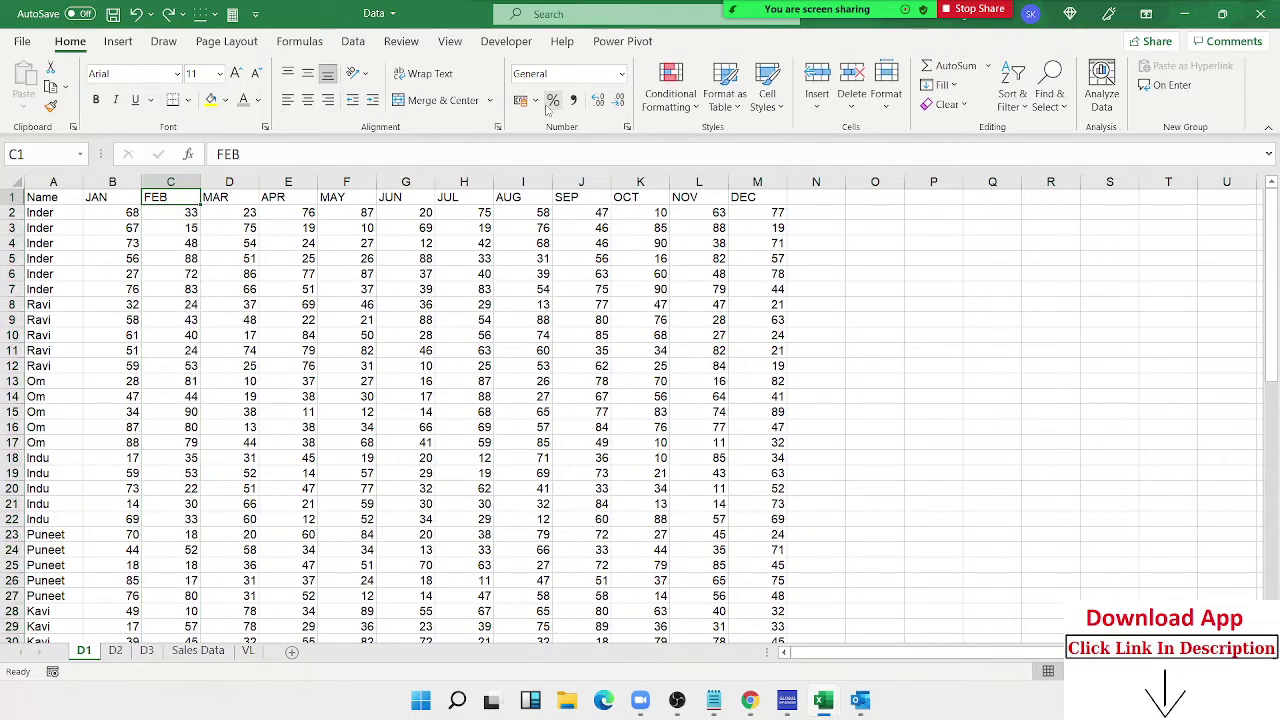
key(shift+space)
key(ctrl+shift+plus)
key(Left)
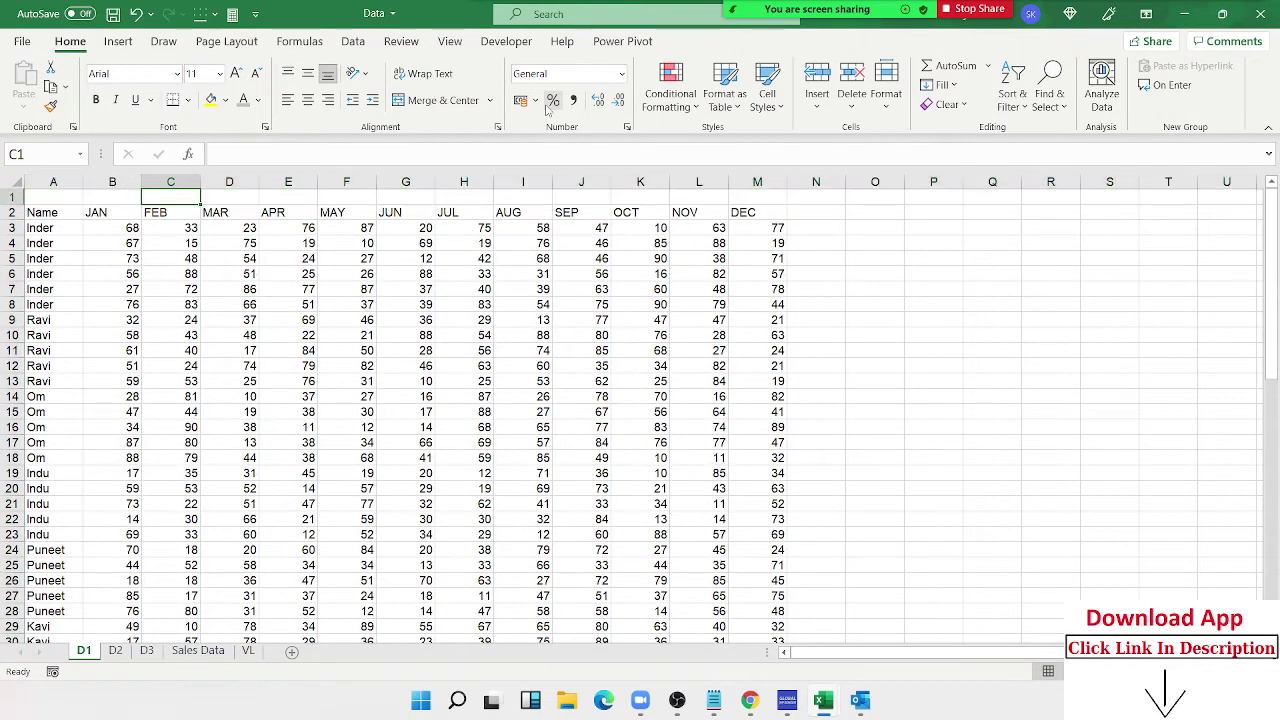
Step: Number the month columns 1 to 12 across B1:M1 by extending a 1, 2 series
text(1)
key(Right)
text(2)
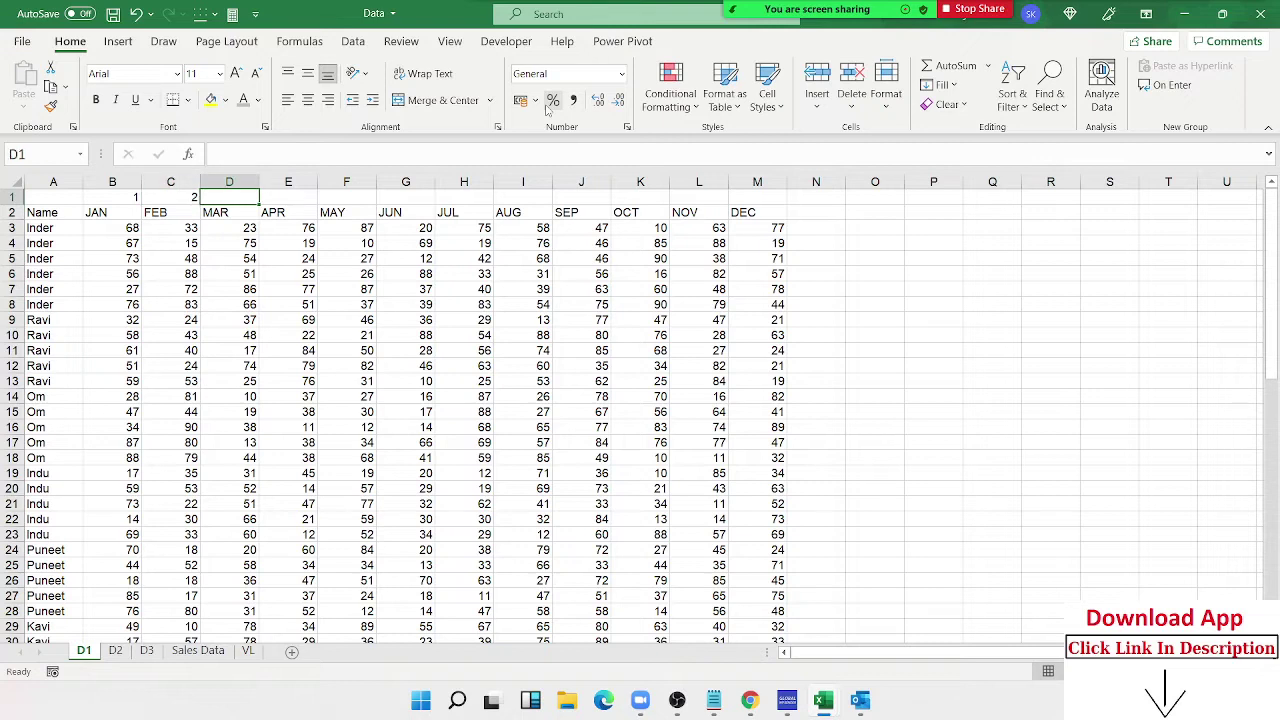
key(Right)
key(Left)
key(Left)
key(shift+Right)
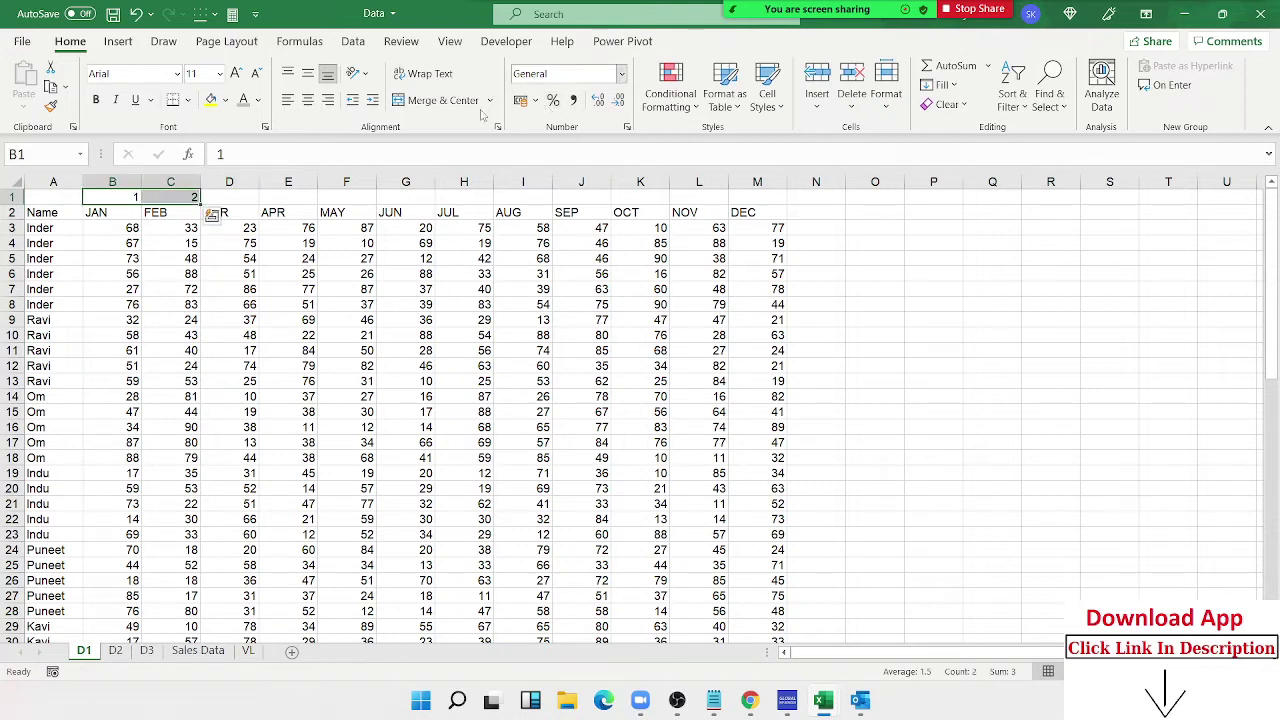
drag(200, 203, 786, 198)
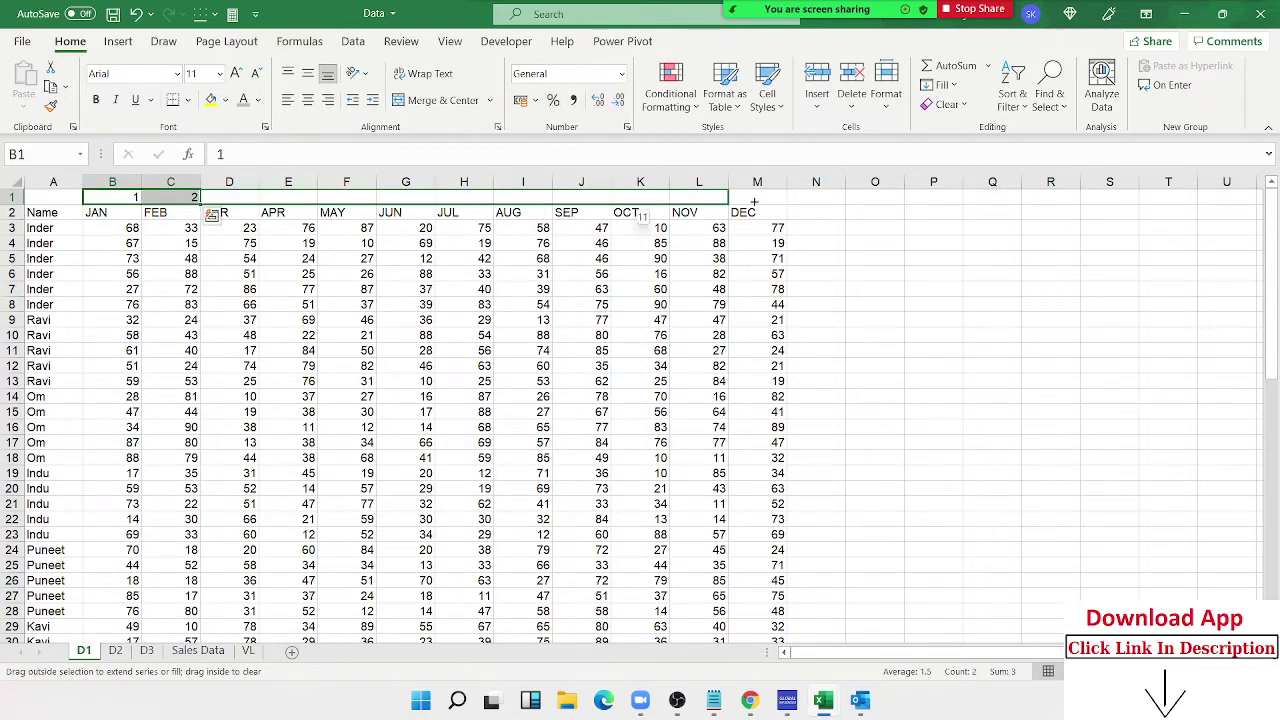
Step: Copy the numbers 1–12 to start at N1, then select B1:Y down to the table's end
key(ctrl+c)
click(828, 197)
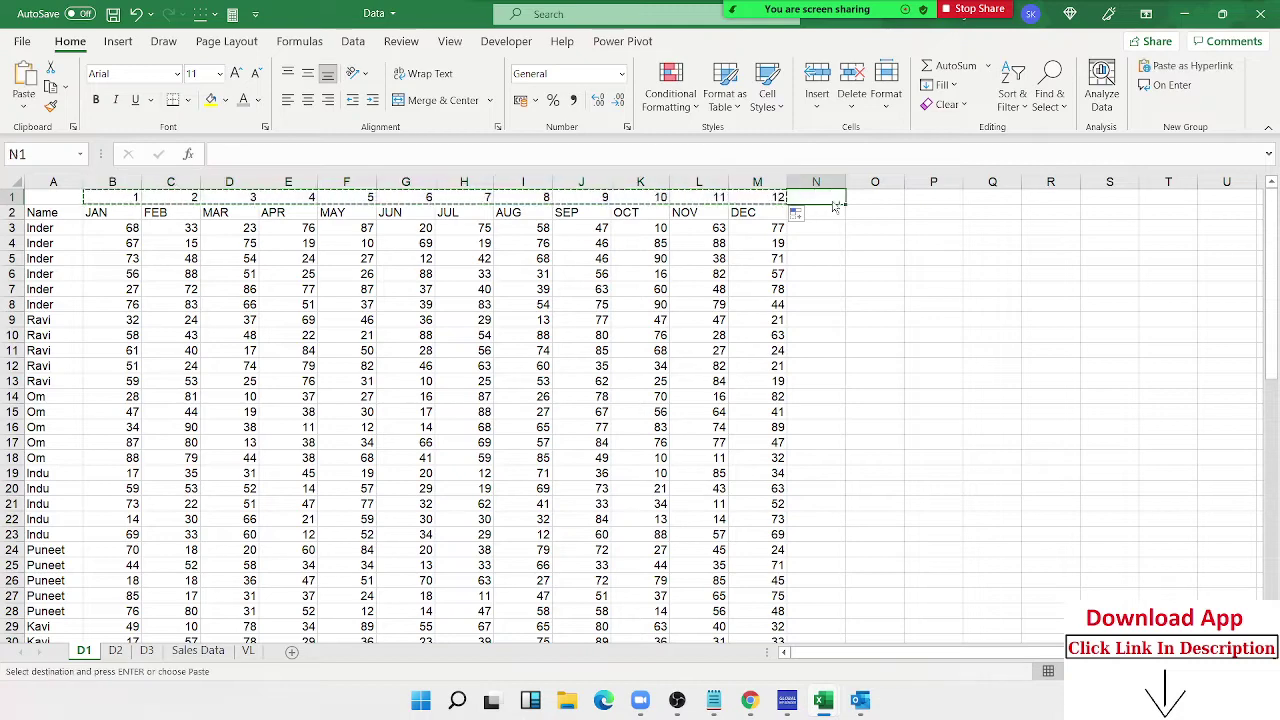
key(ctrl+v)
click(130, 197)
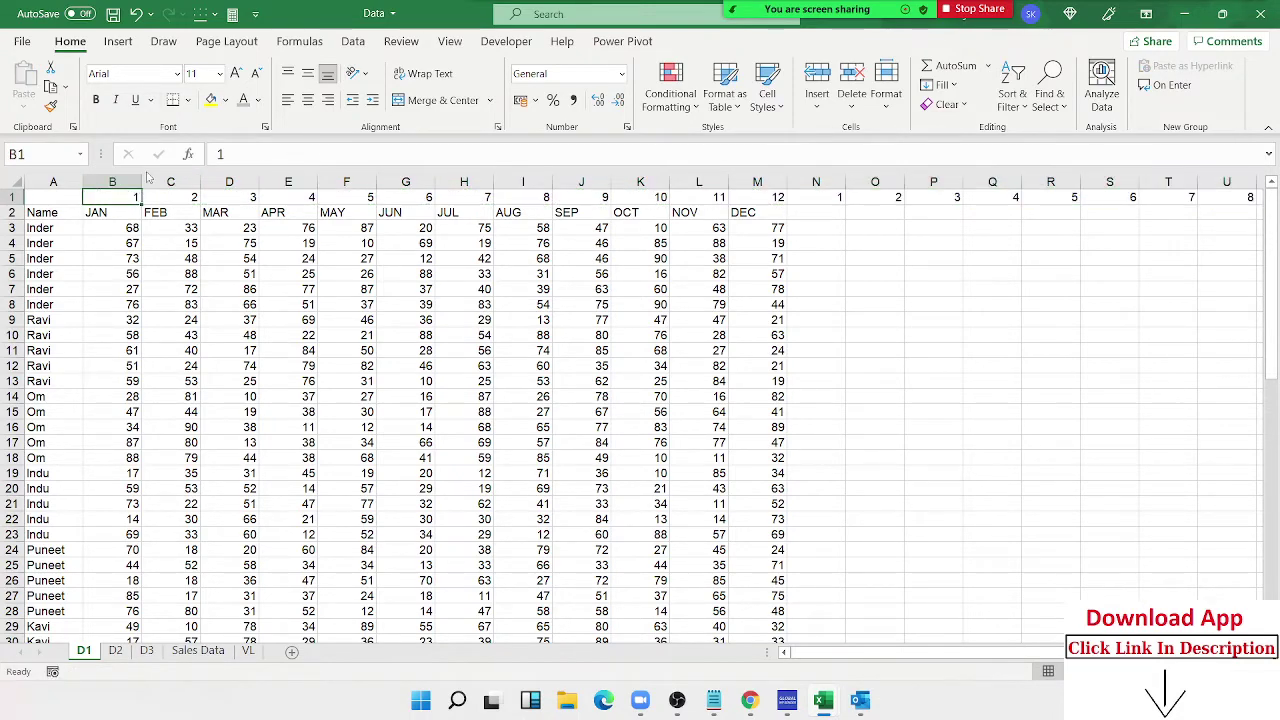
key(ctrl+shift+Right)
key(ctrl+shift+Down)
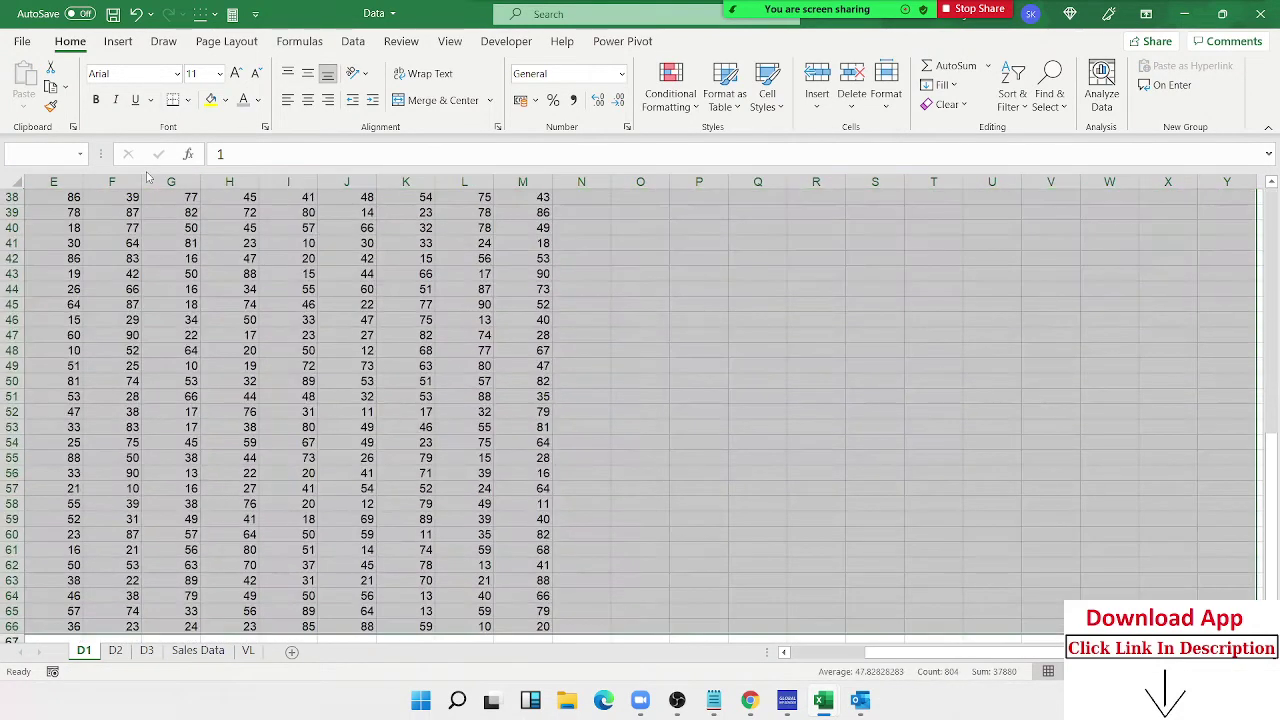
click(1022, 105)
click(1025, 176)
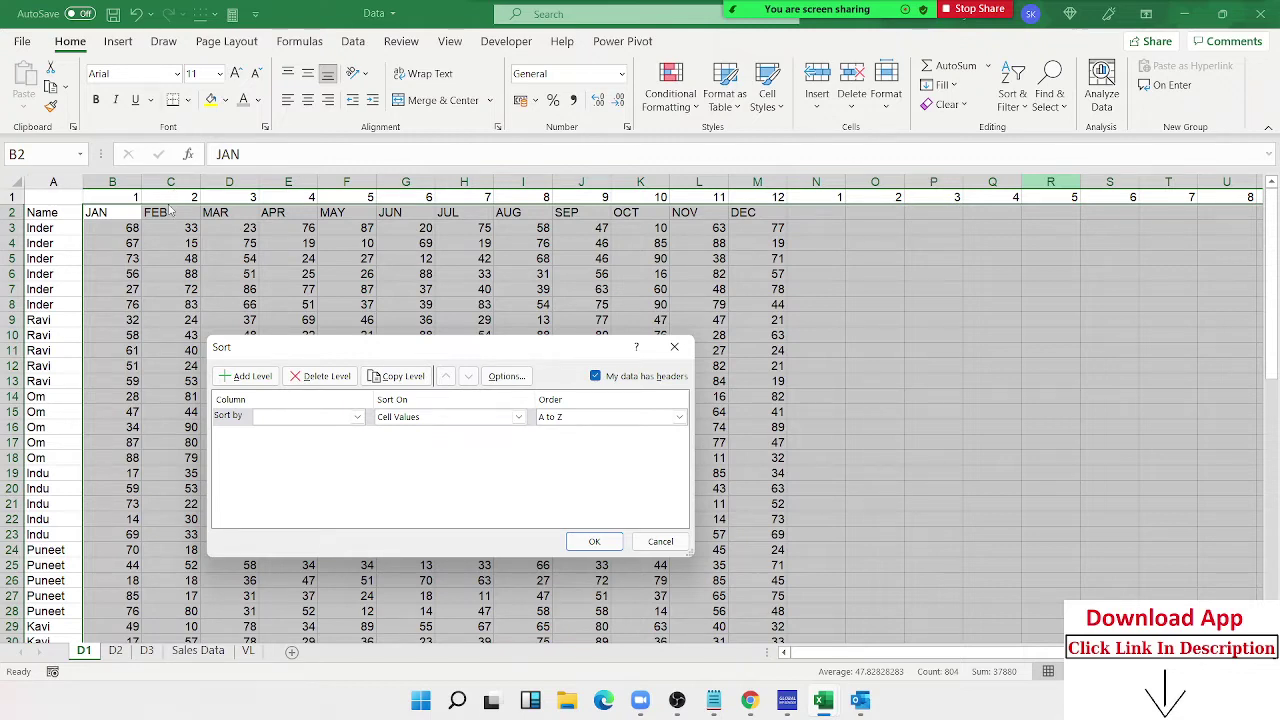
click(506, 376)
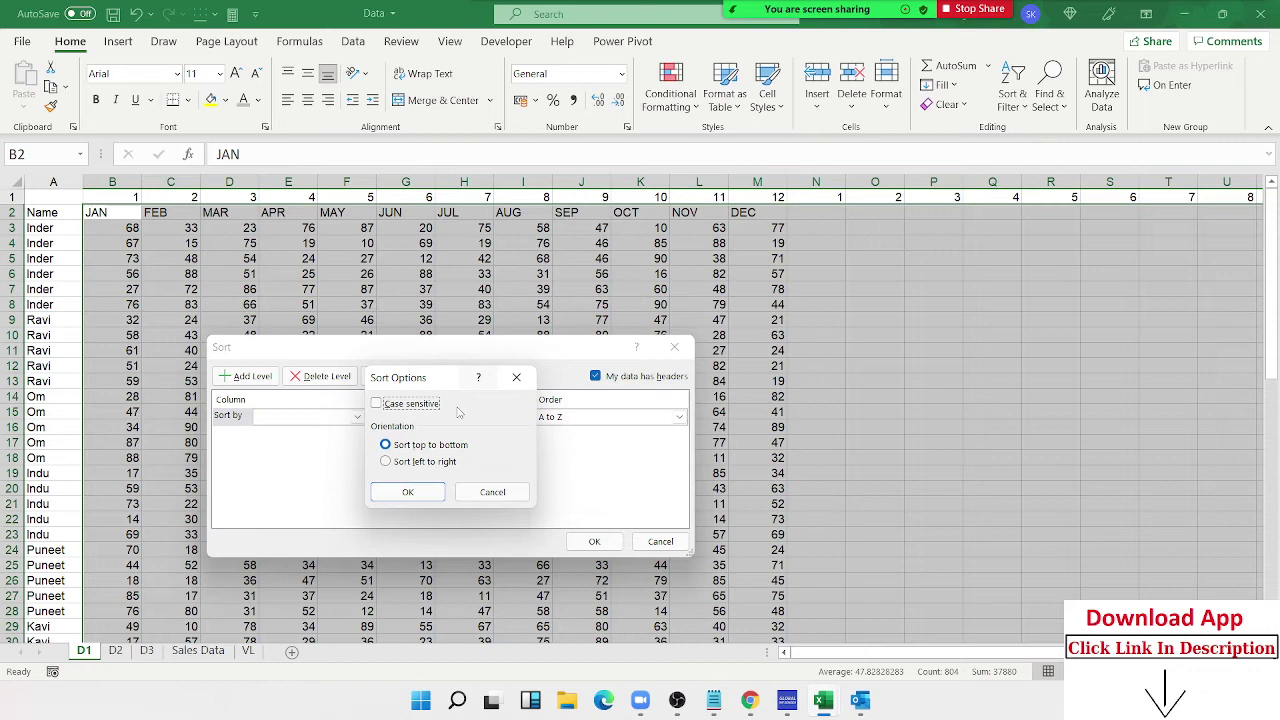
click(385, 461)
drag(443, 382, 551, 328)
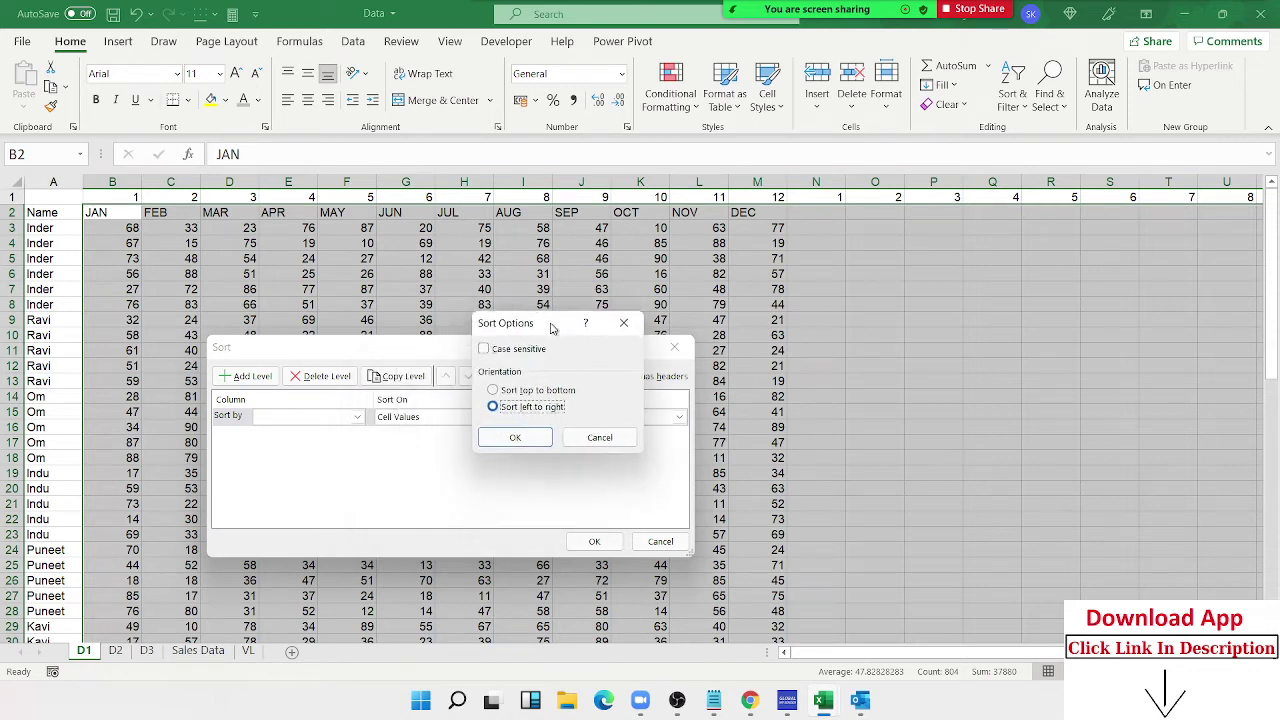
click(538, 440)
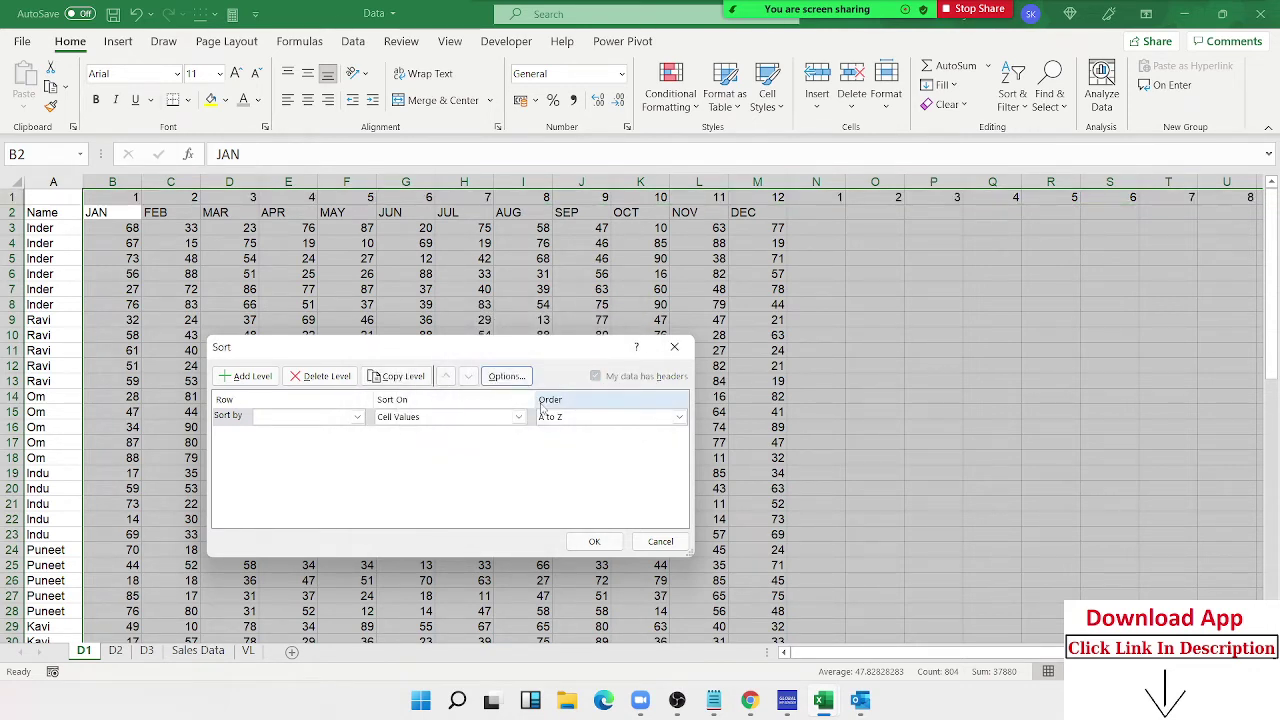
click(278, 421)
click(282, 432)
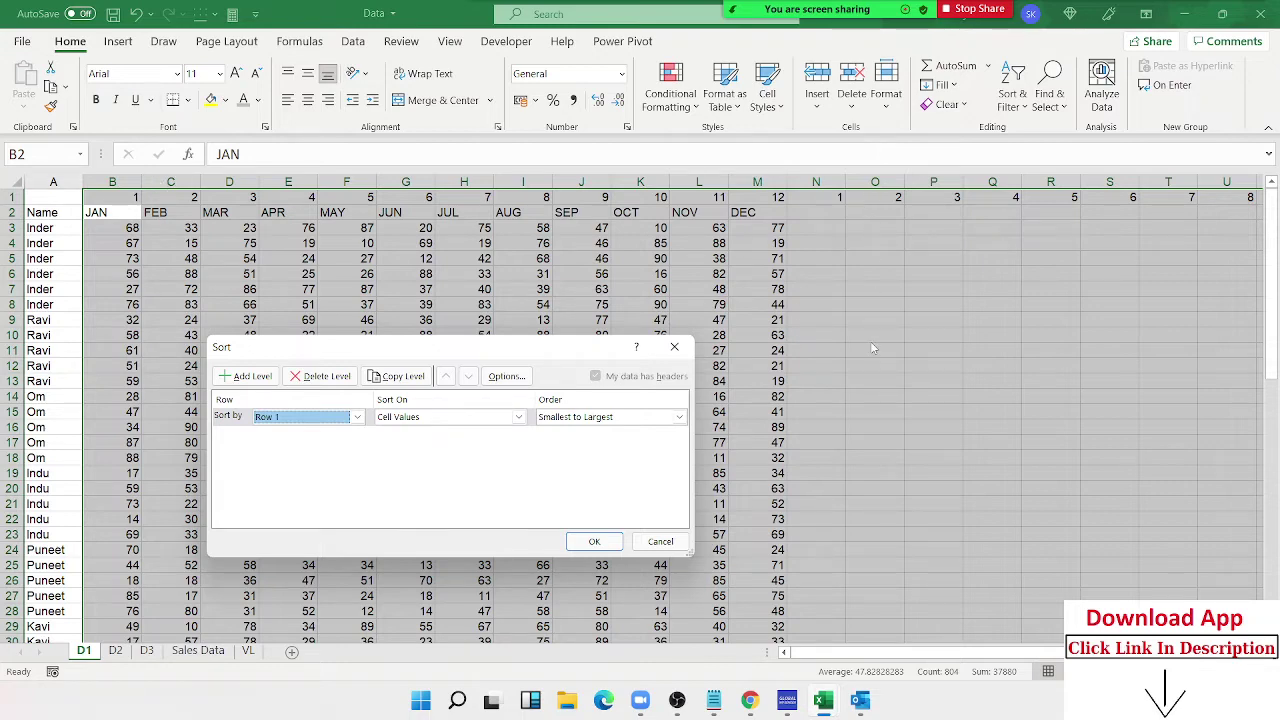
key(Return)
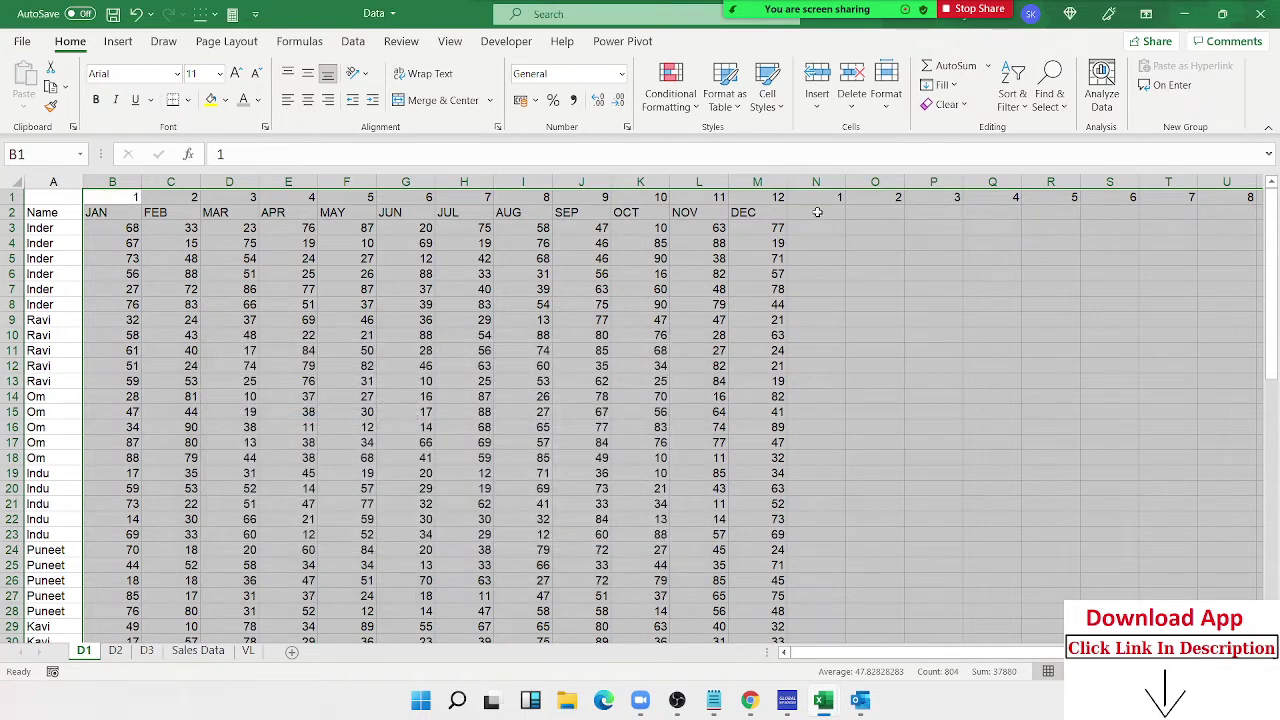
click(826, 212)
Step: Fill the header % across N2:Y2 and select the whole table
text(%)
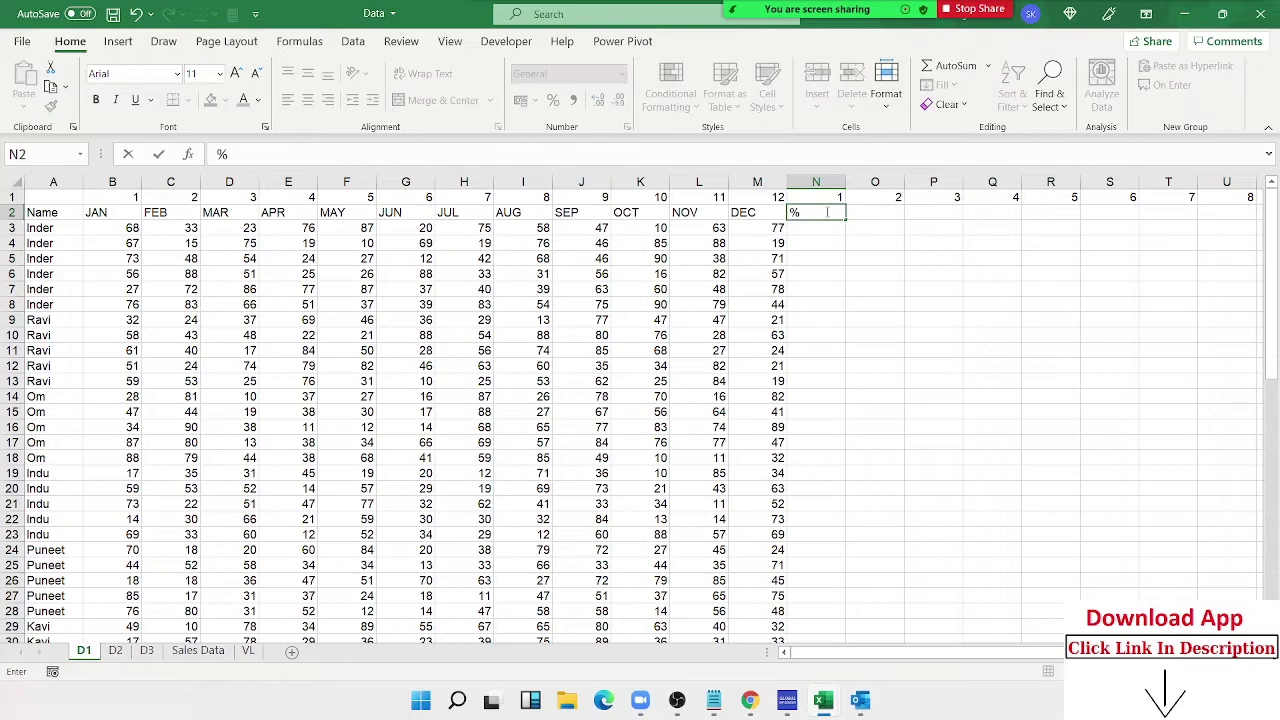
drag(827, 212, 826, 212)
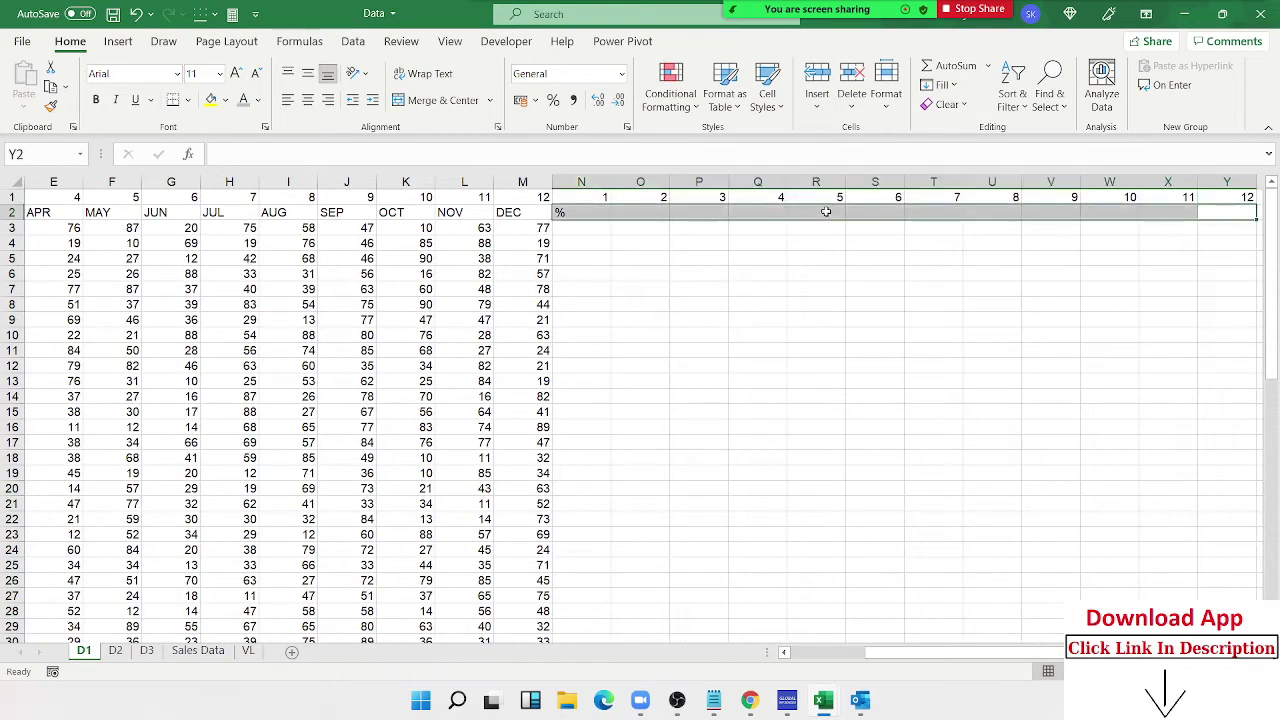
key(ctrl+r)
key(ctrl+Left)
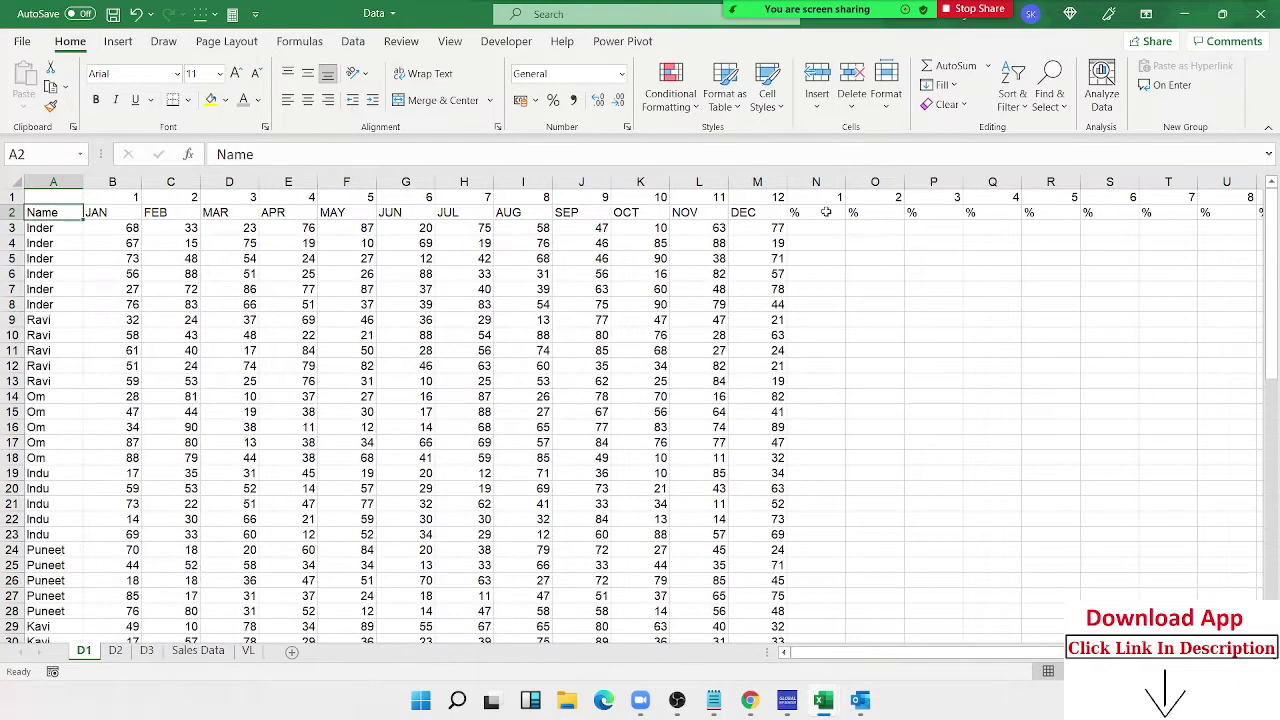
key(ctrl+a)
scroll(826, 212, down, 10)
scroll(826, 212, down, 2)
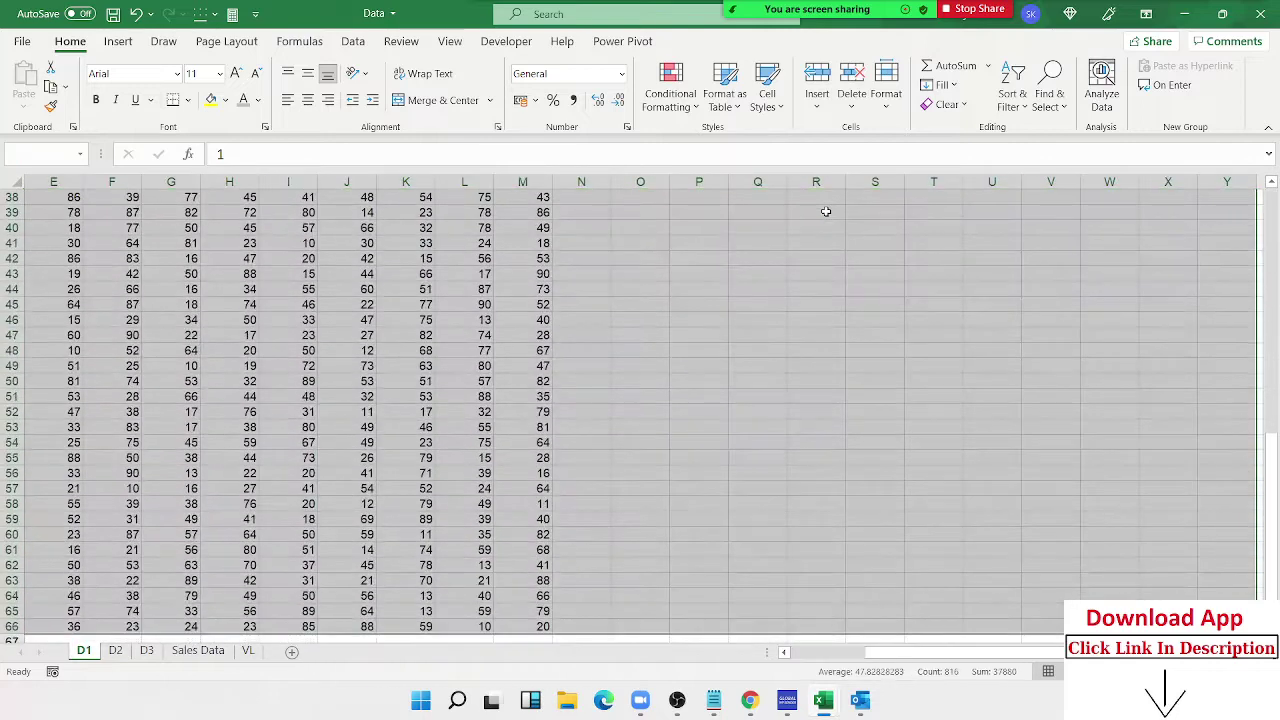
Step: Sort the columns left to right by Row 1, ascending
click(1027, 108)
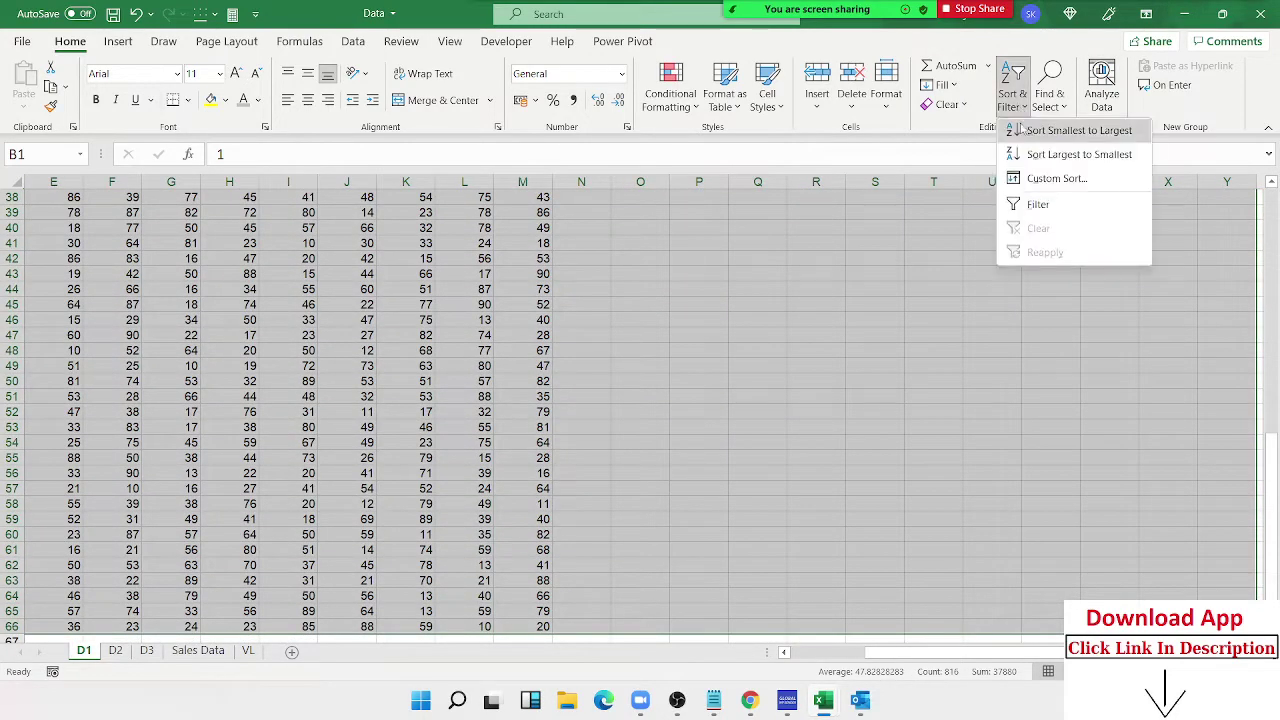
click(1035, 178)
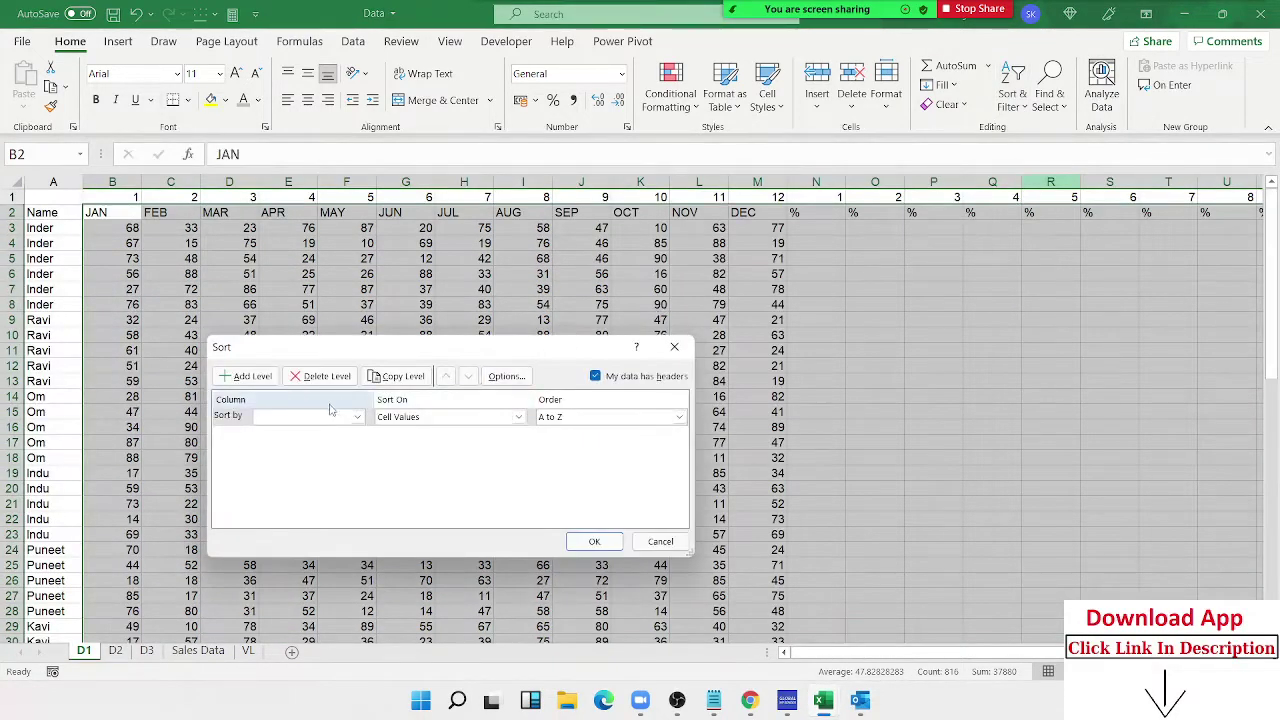
click(325, 418)
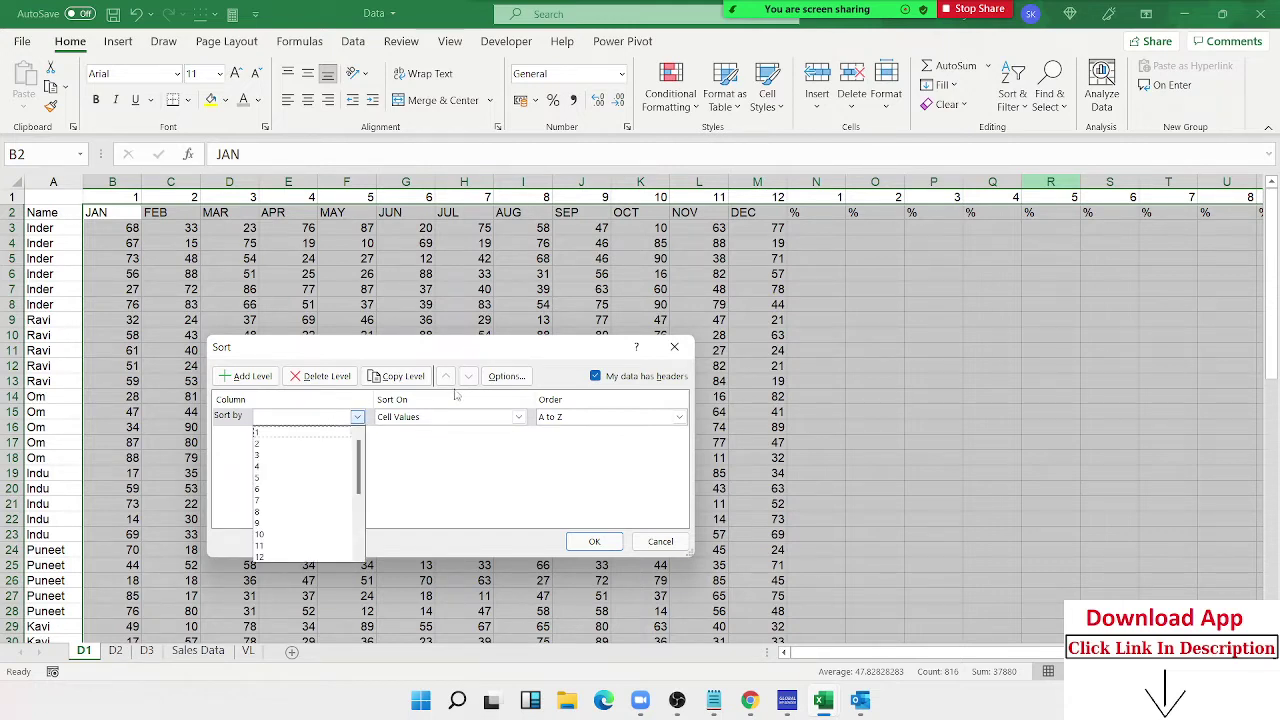
click(486, 379)
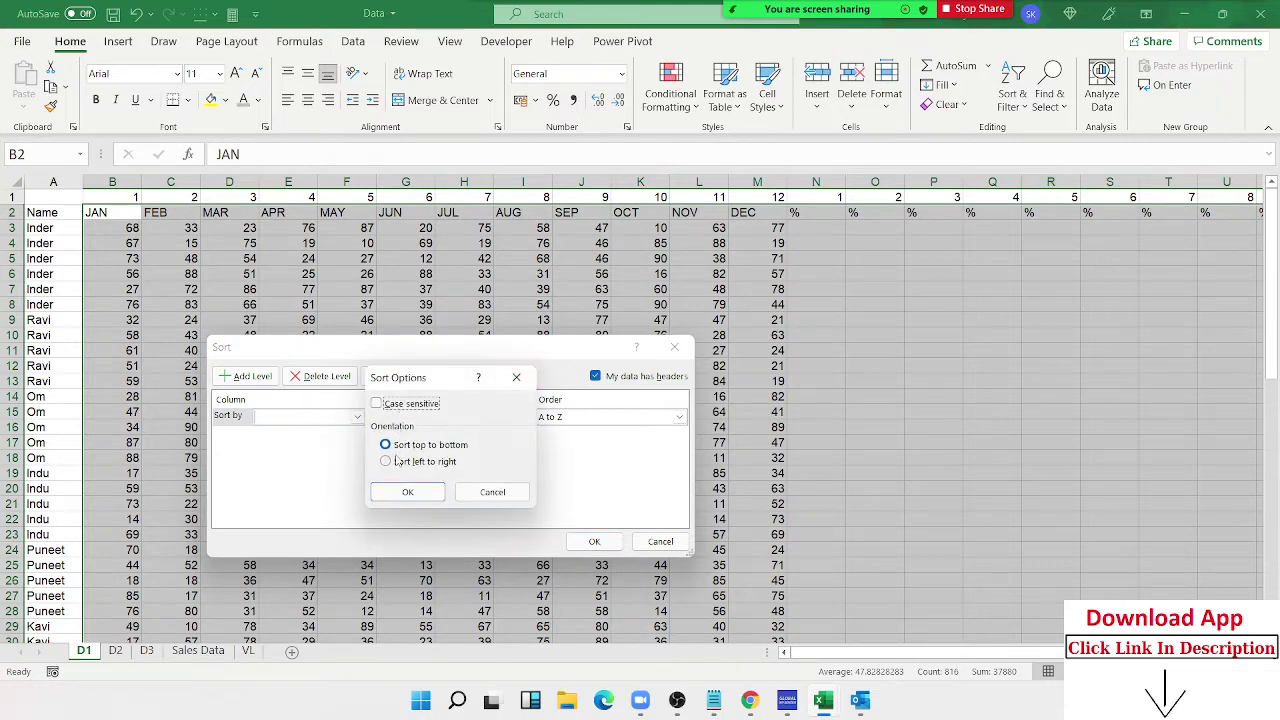
click(397, 462)
click(408, 493)
click(300, 416)
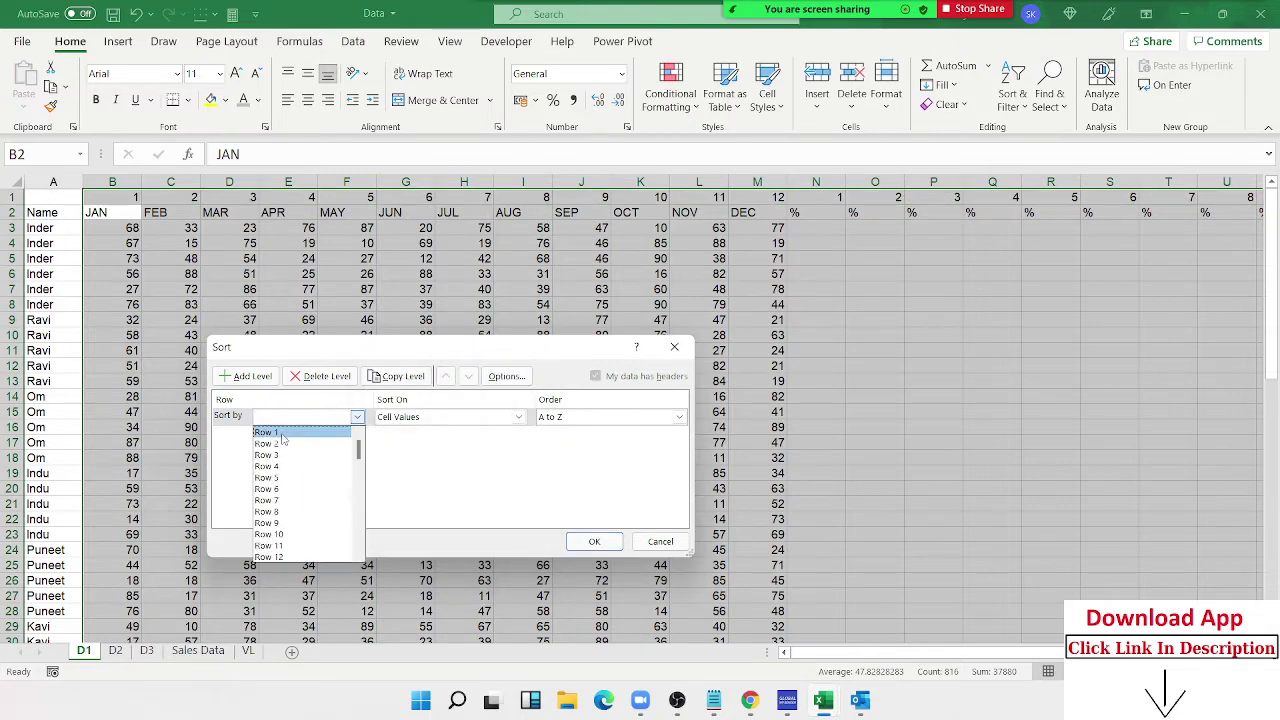
click(280, 431)
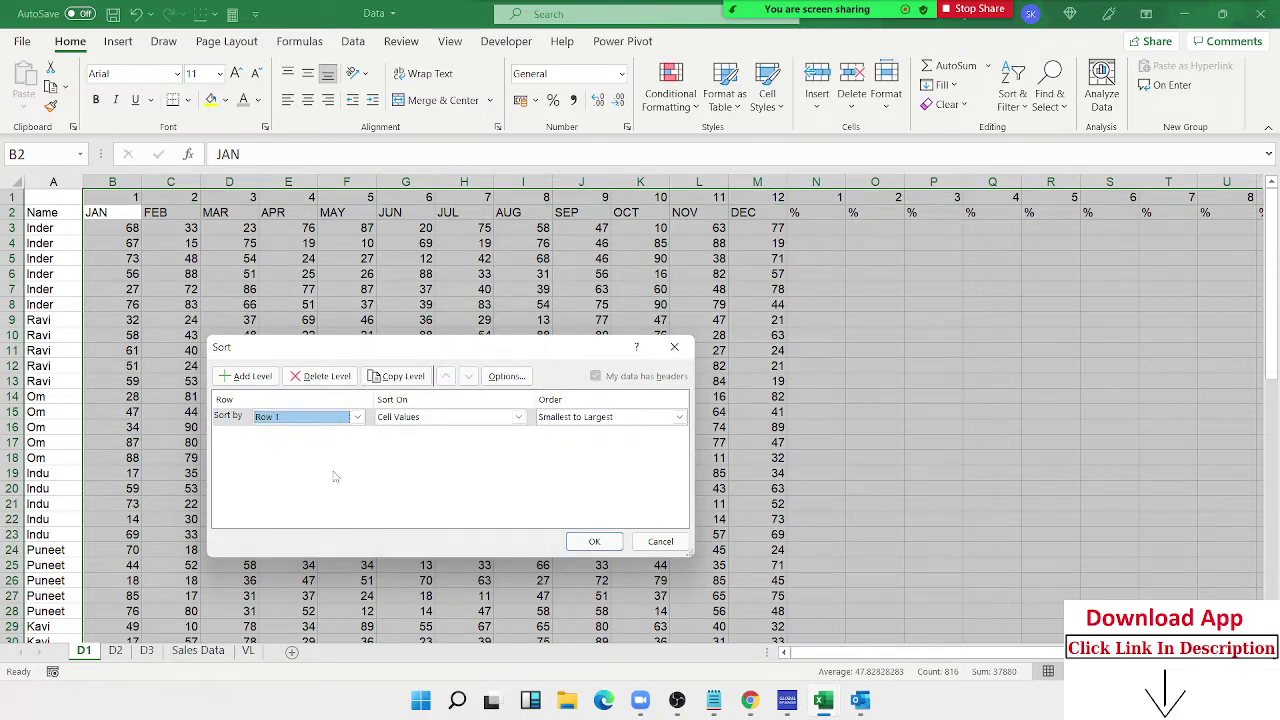
click(592, 542)
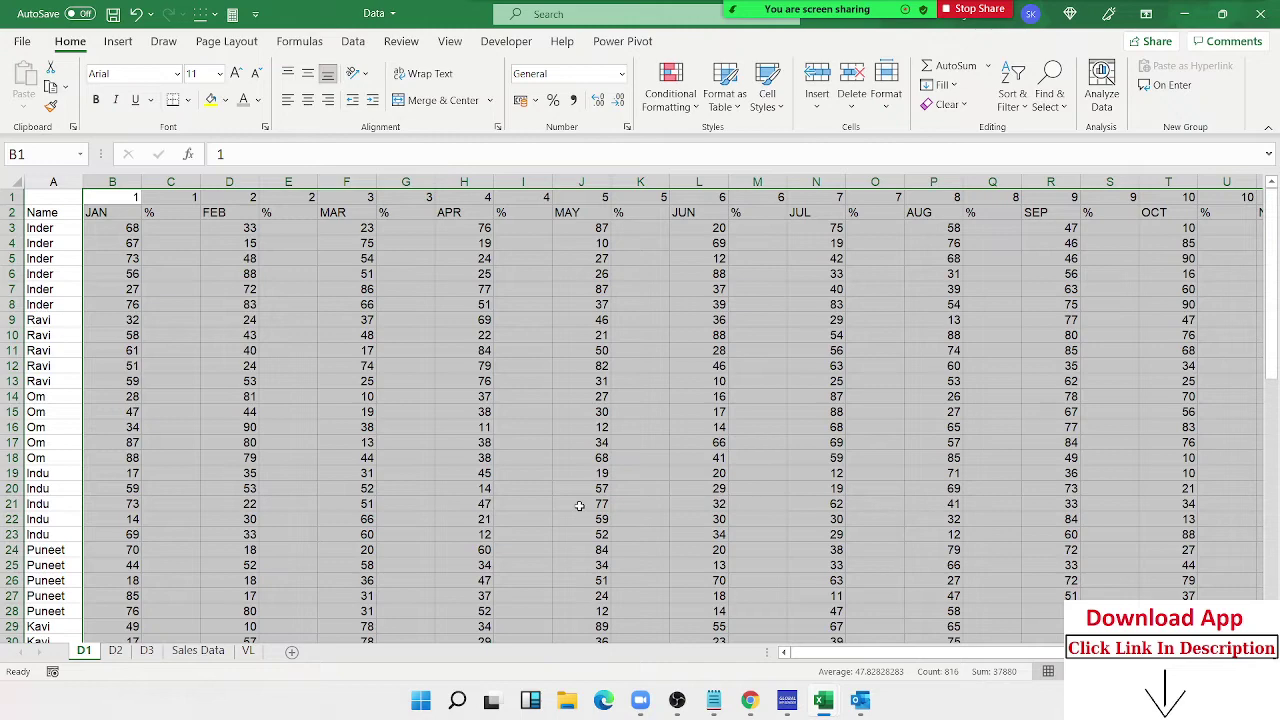
Step: Delete the helper number row above the headers
key(shift+space)
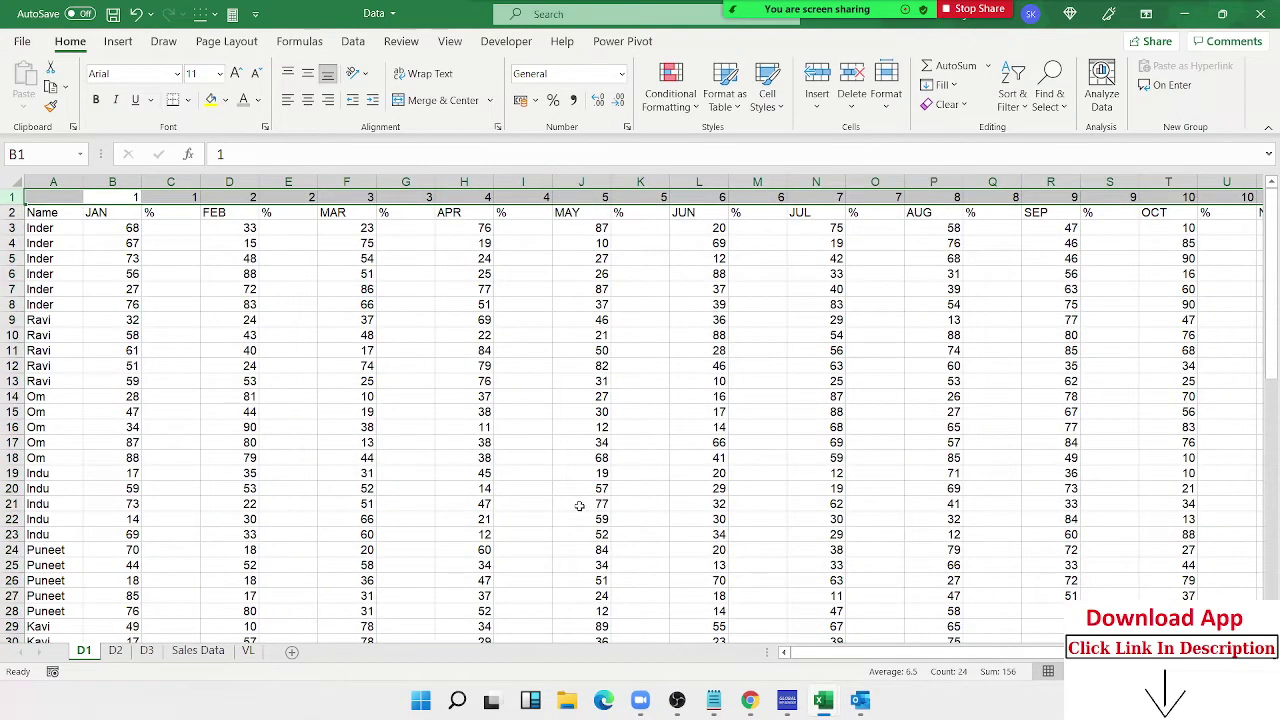
key(ctrl+minus)
key(Down)
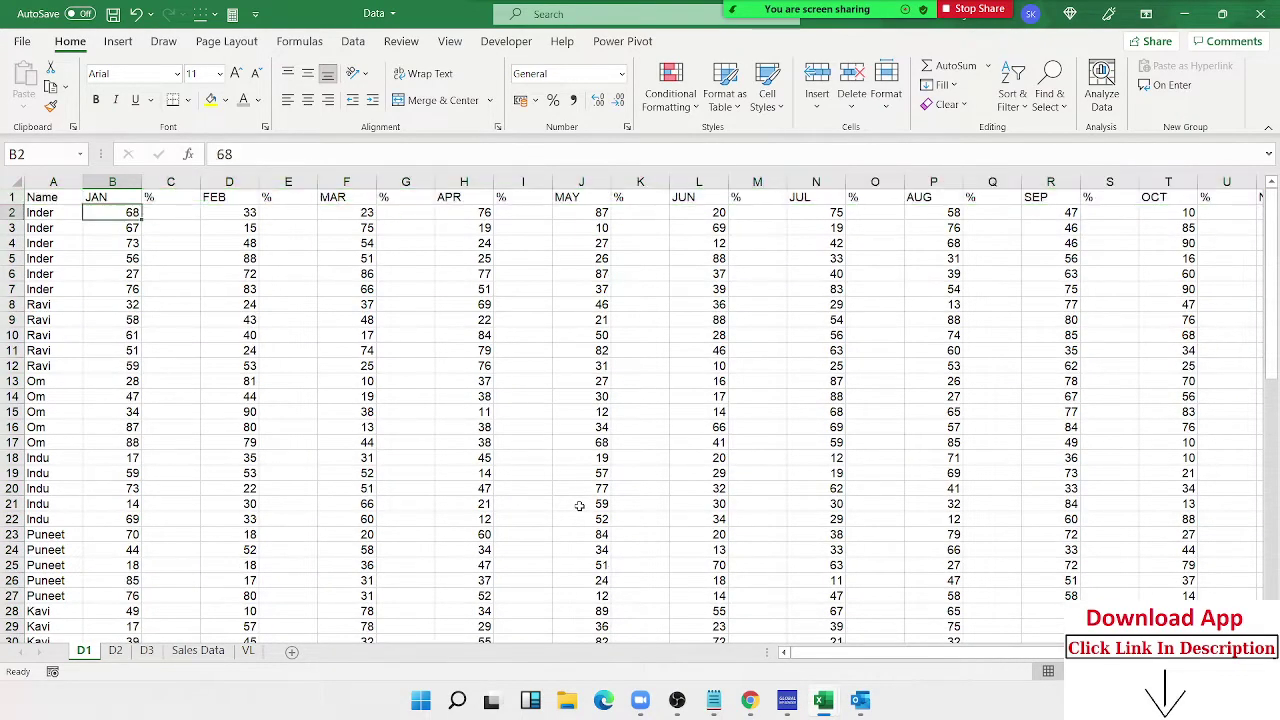
Step: Review the row 1 headings from Name across to the last % heading in Y1
key(ctrl+Home)
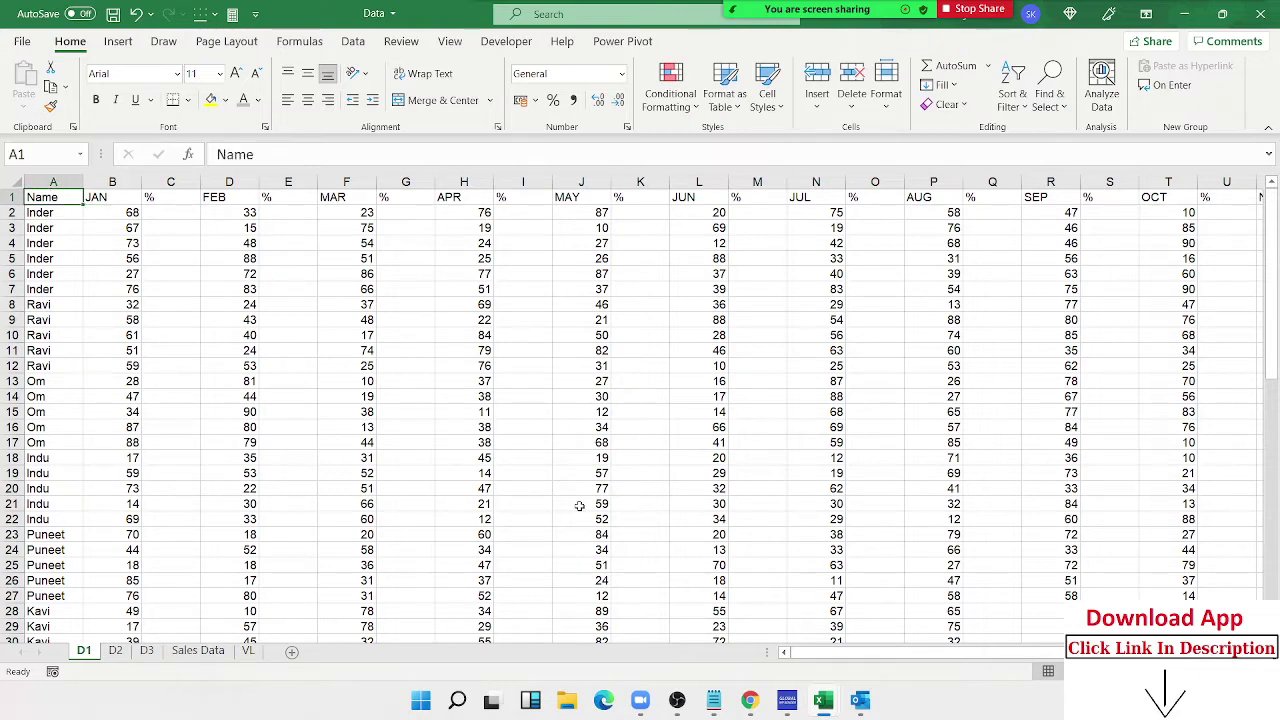
key(Right)
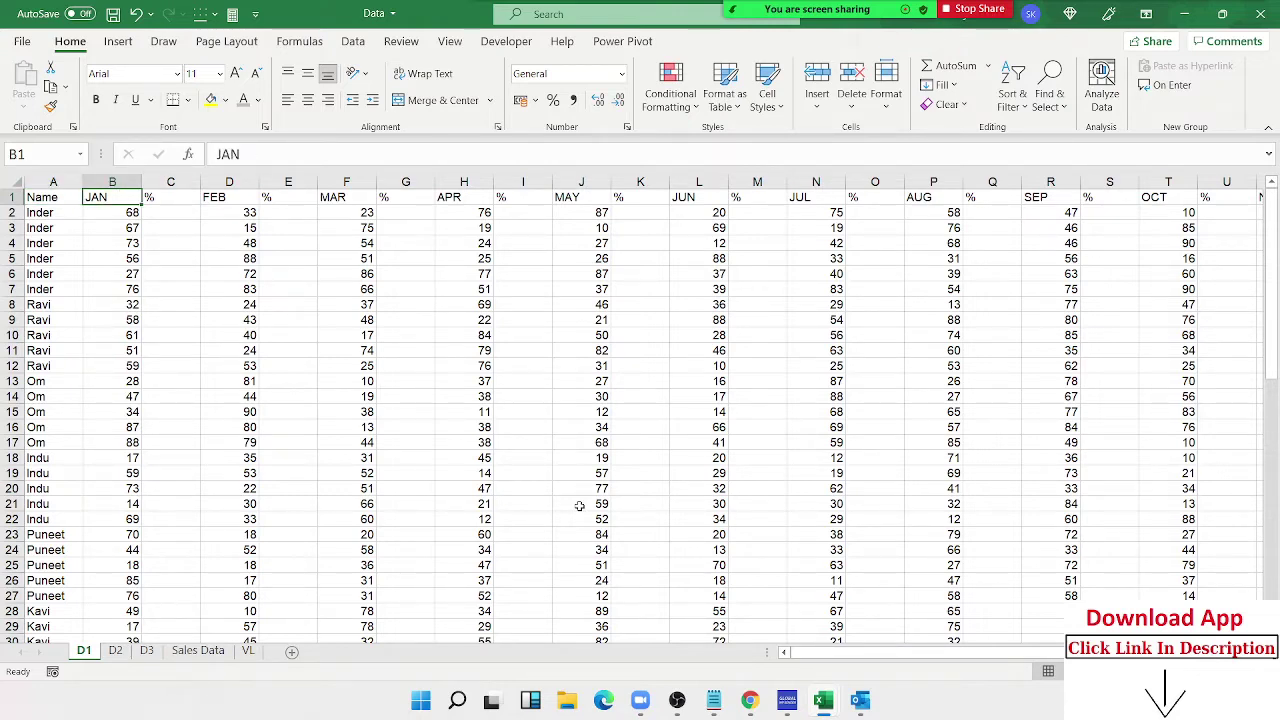
key(Right)
key(Right)
key(Right)
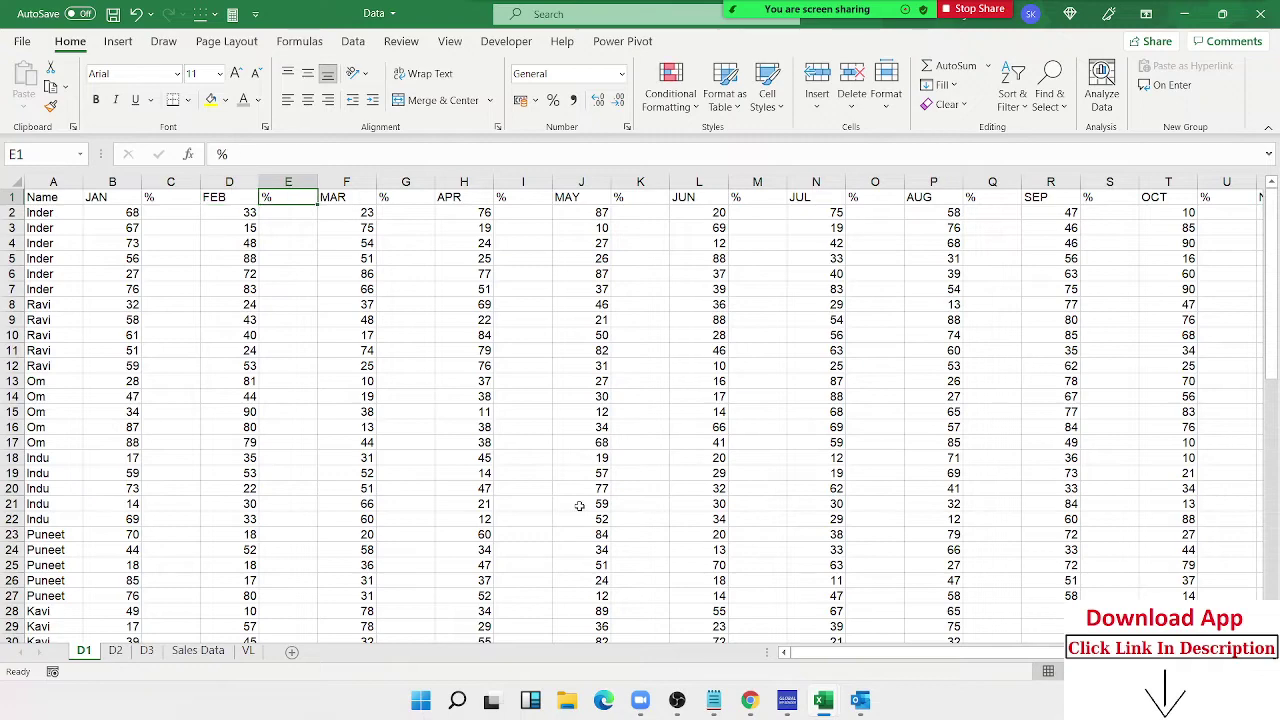
key(Right)
key(Right)
key(Right)
key(Right)
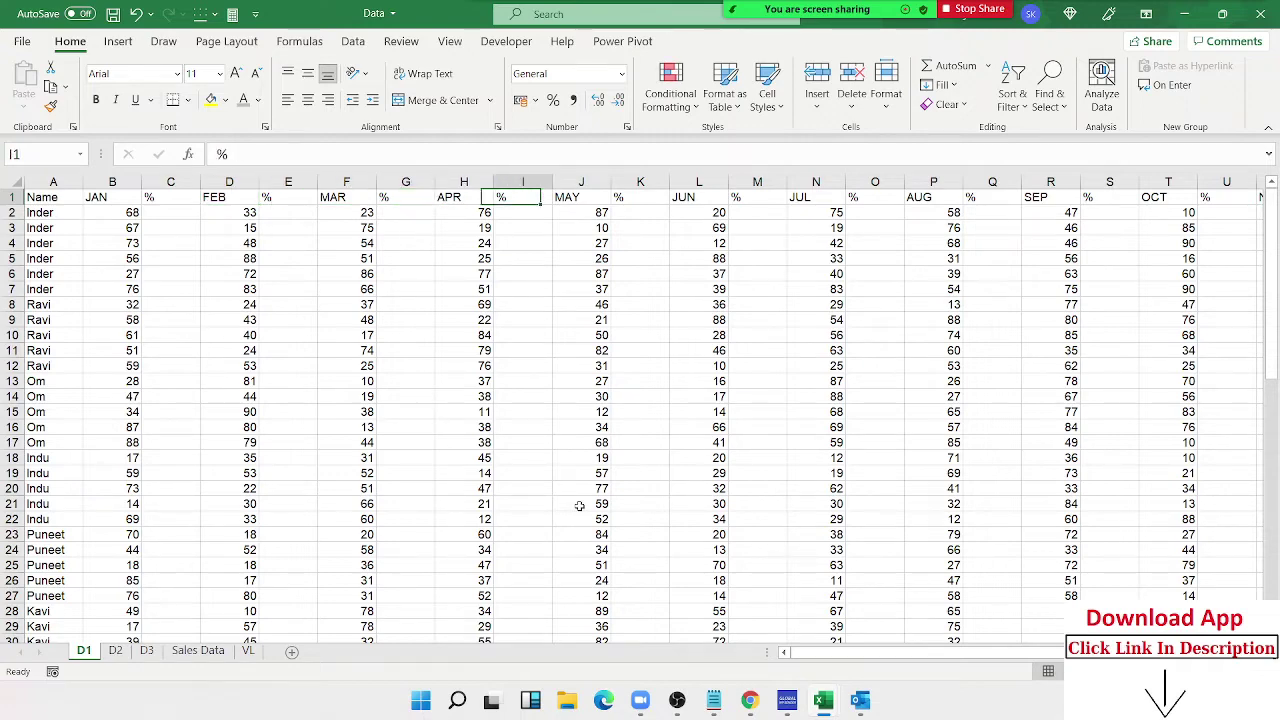
key(Right)
key(Right)
key(Right)
key(Right)
key(Right)
key(Right)
key(Right)
key(Right)
key(Right)
key(Right)
key(Right)
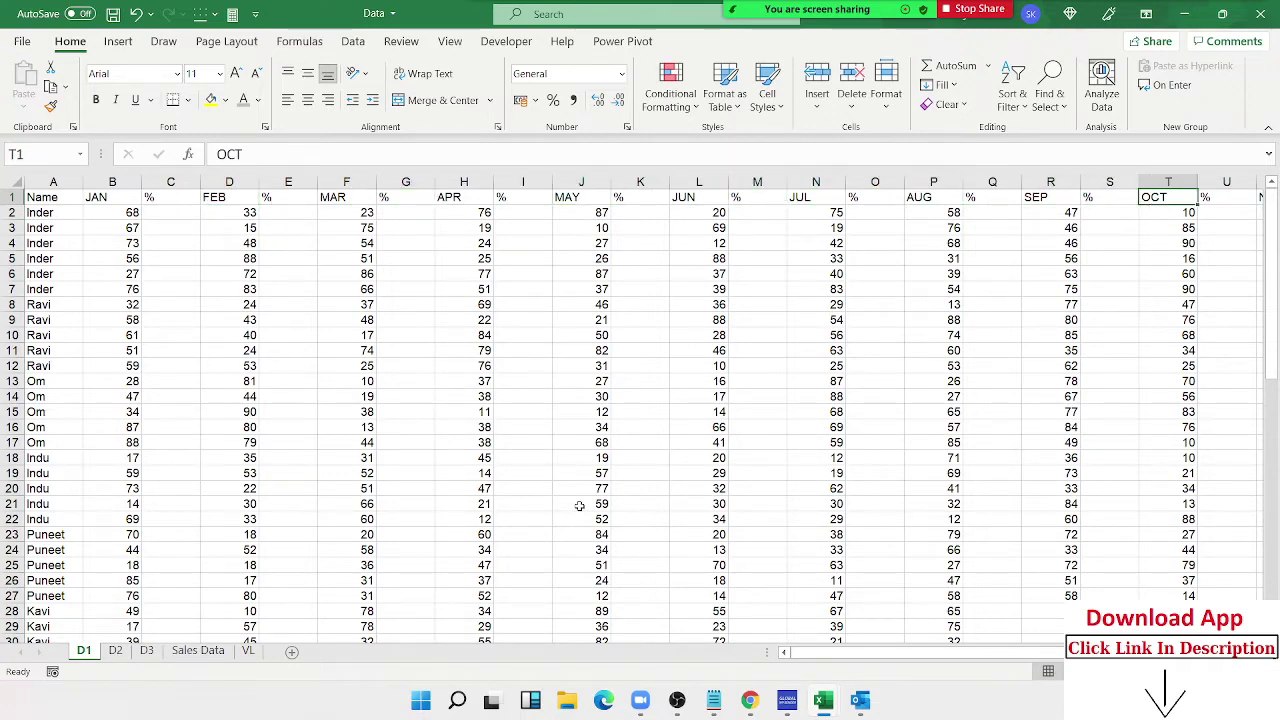
key(Right)
key(Right)
key(Right)
key(Right)
key(Right)
key(Right)
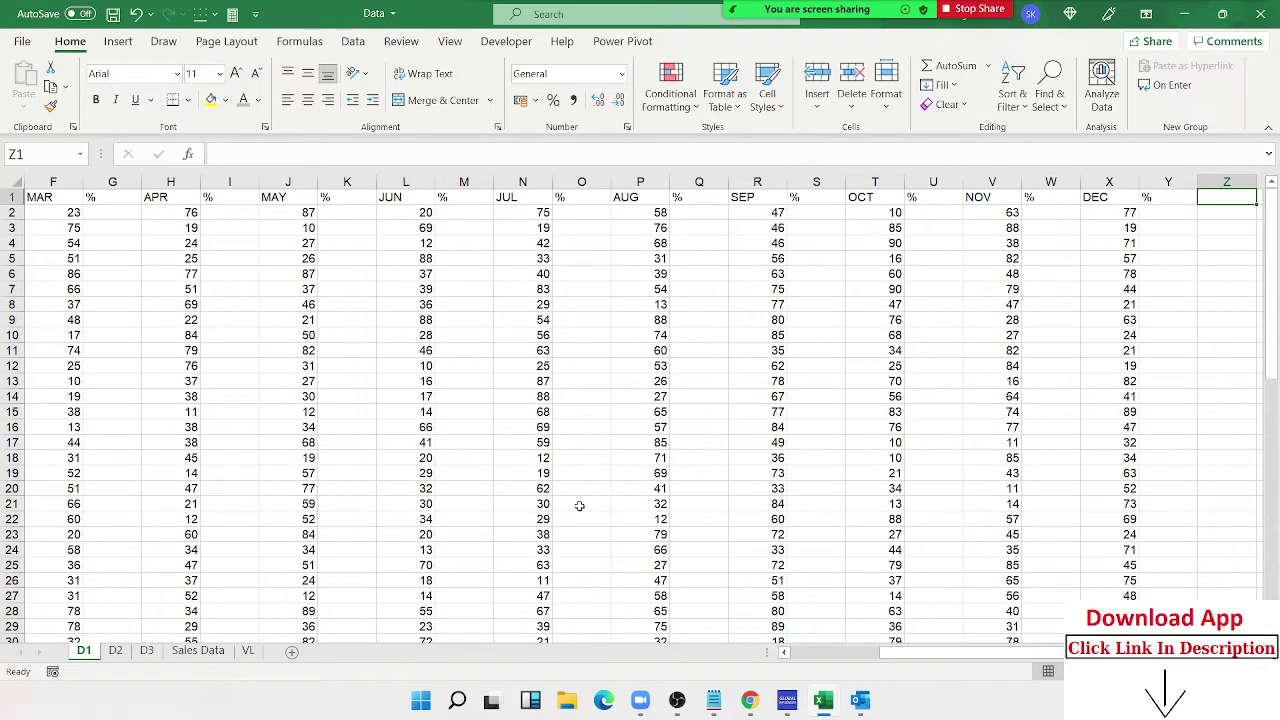
key(Left)
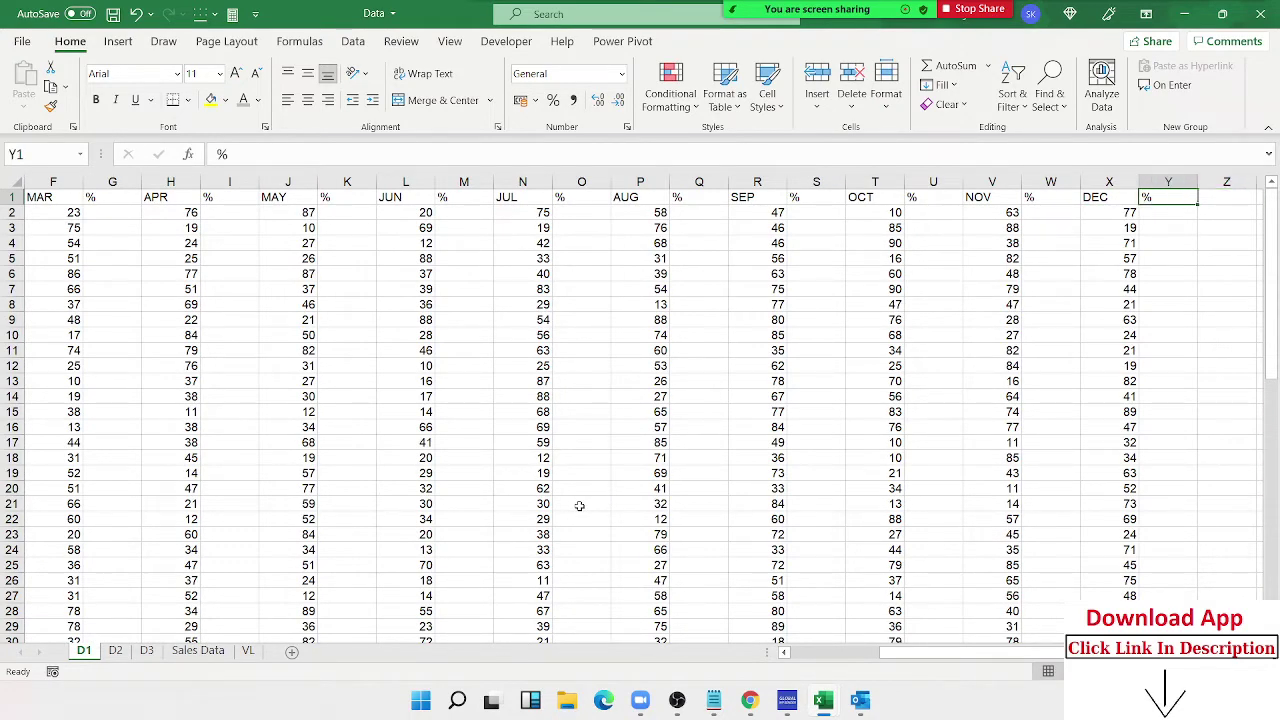
Step: Select the marks block from JAN in B1 across to column Y and down to the last row
key(ctrl+Home)
key(Right)
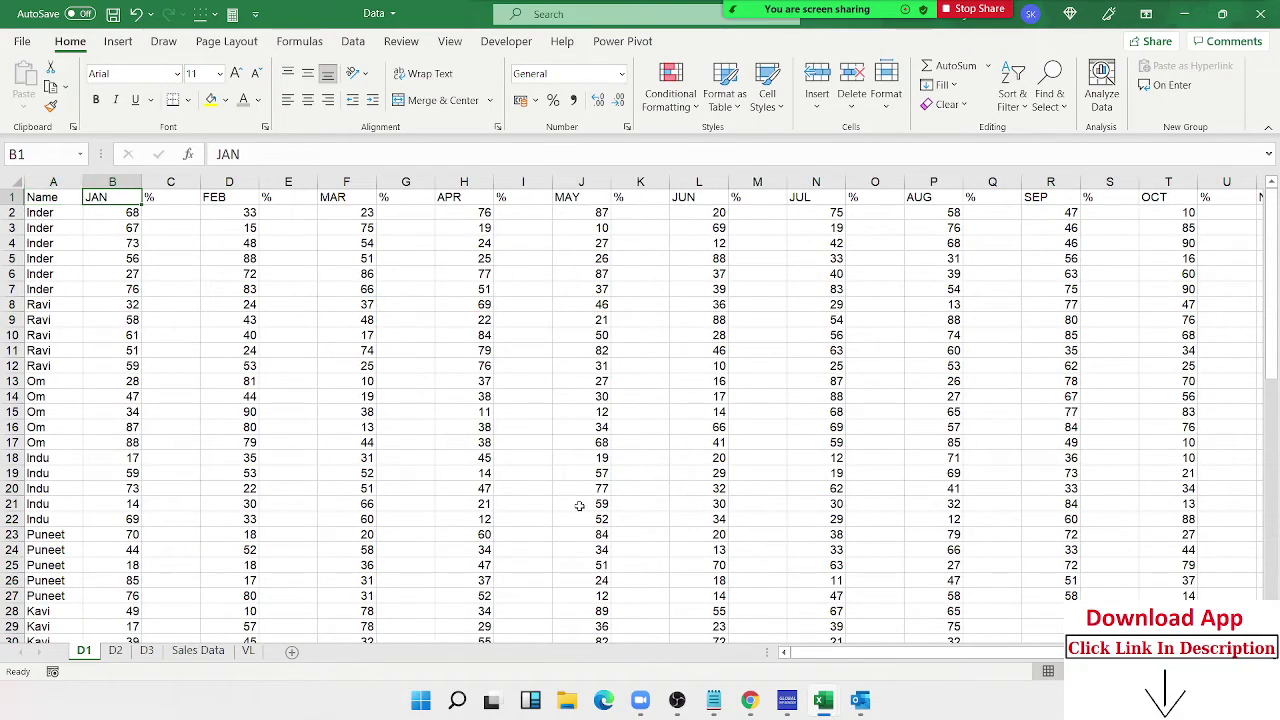
key(ctrl+shift+Right)
key(ctrl+shift+Down)
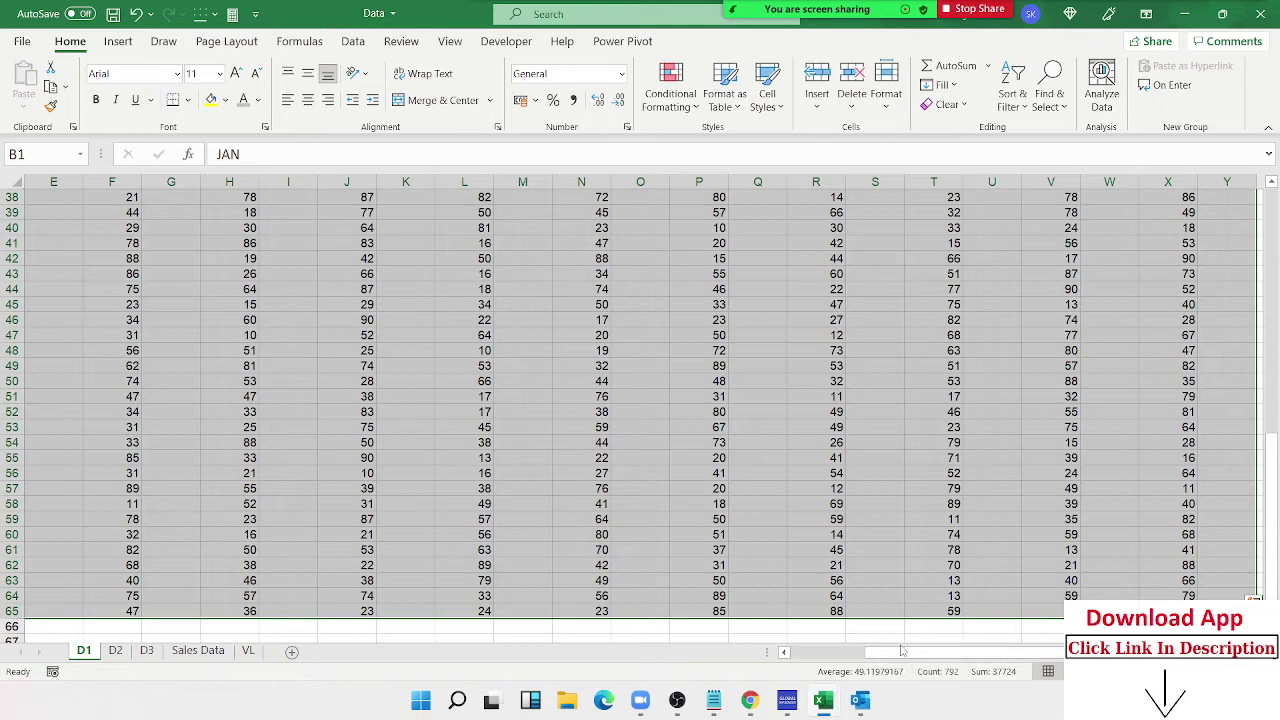
click(837, 653)
scroll(349, 330, up, 4)
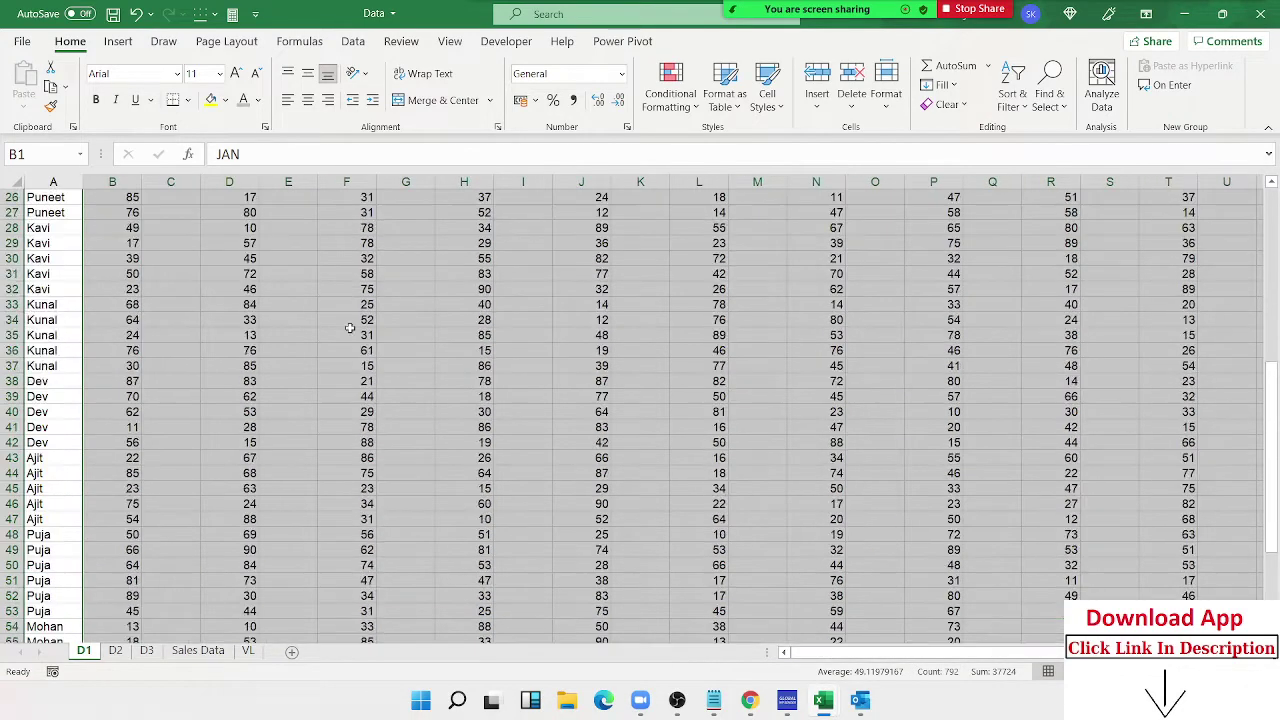
scroll(309, 326, up, 9)
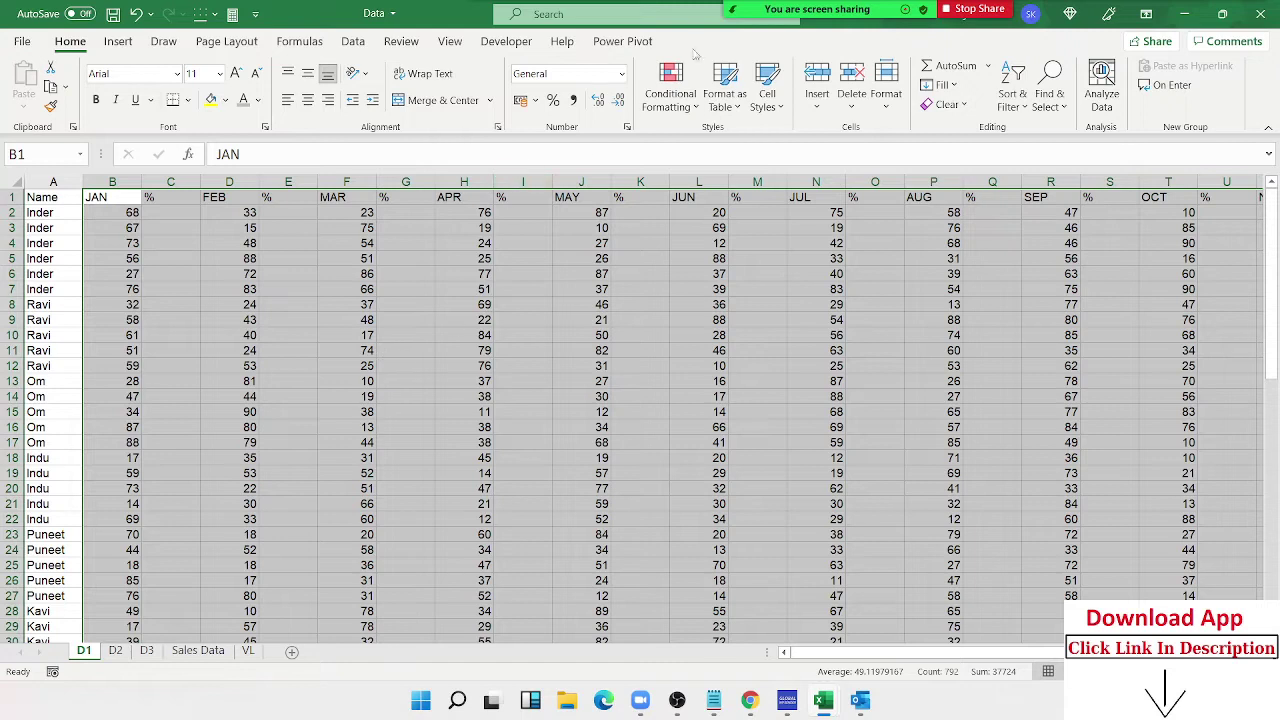
Step: Use Go To Special with Blanks to select every empty % cell in the table
click(1046, 113)
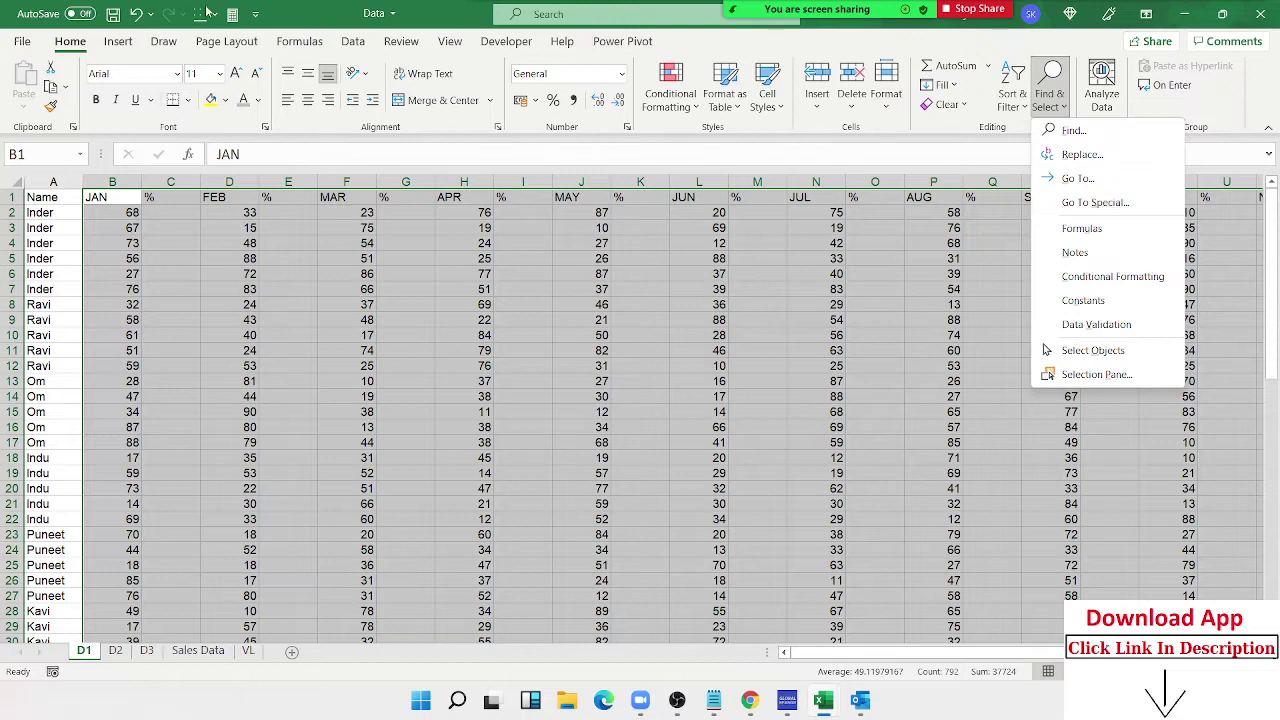
click(1097, 202)
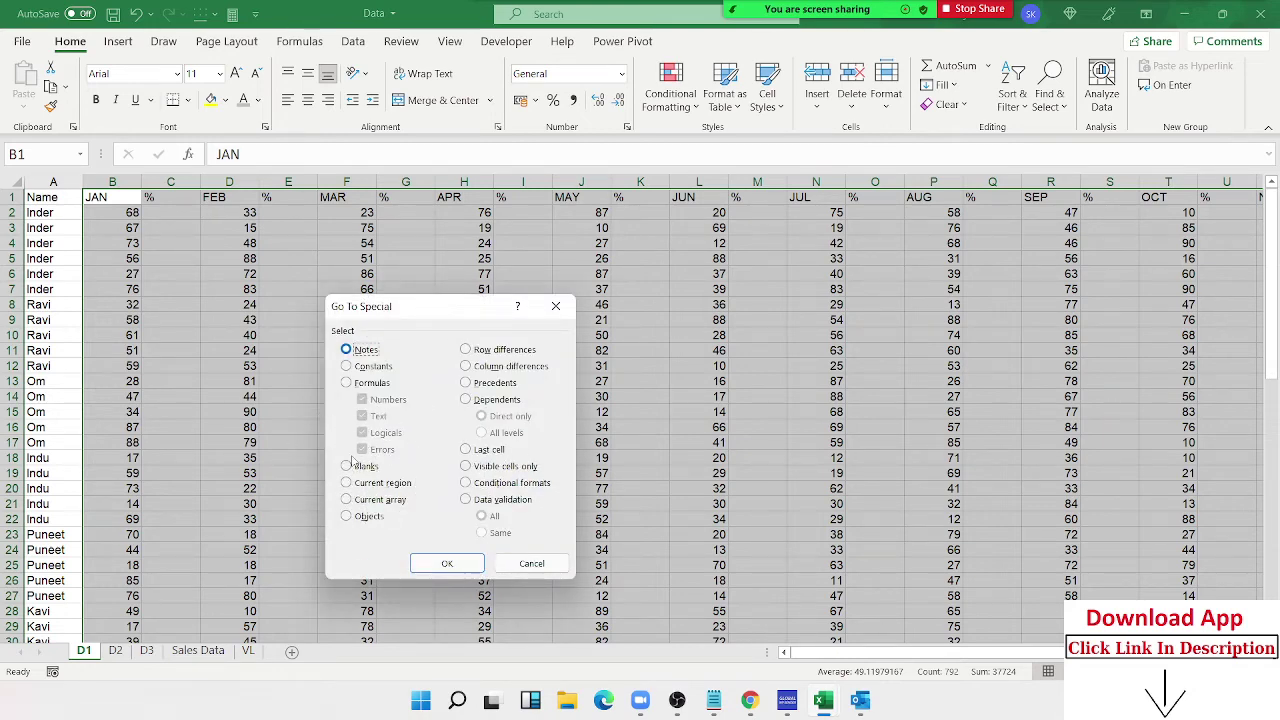
click(346, 466)
click(449, 563)
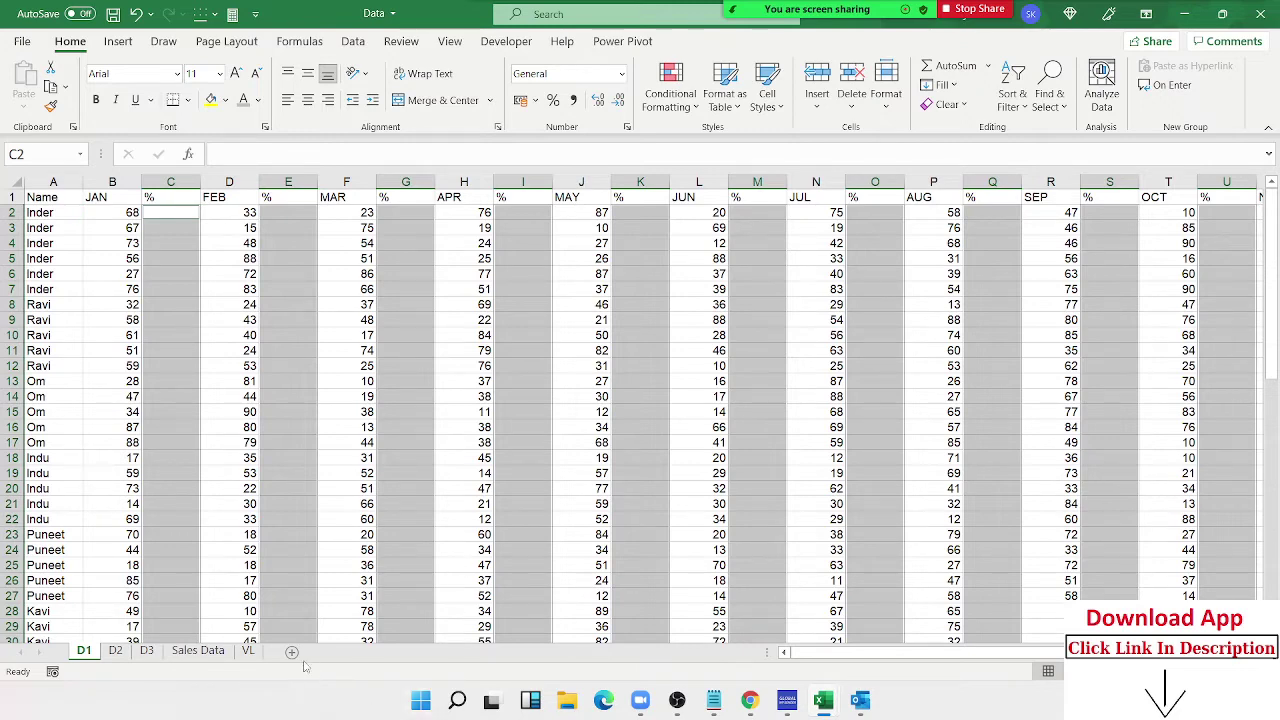
Step: On the VL sheet, put 78 in every cell of C14:F21 at once, then return to sheet D1
click(248, 650)
scroll(300, 471, down, 1)
scroll(323, 354, down, 2)
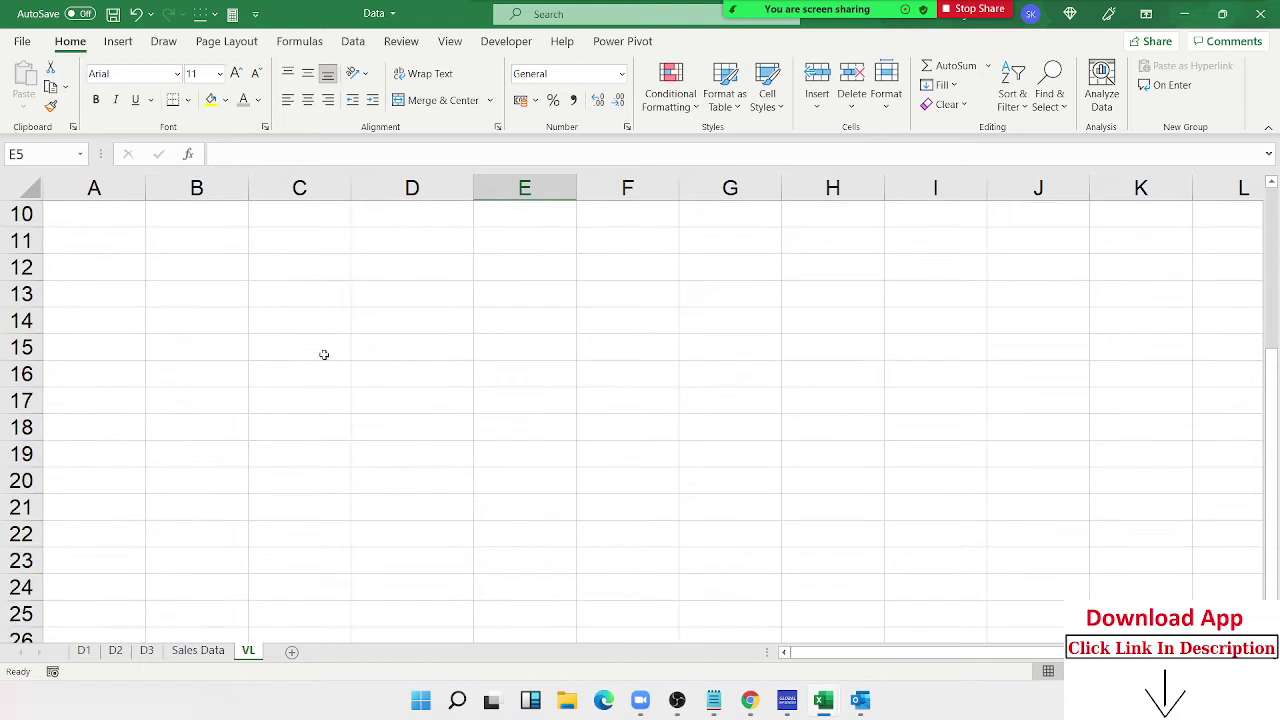
click(314, 313)
mouse_move(299, 320)
mouse_down()
mouse_move(614, 491)
mouse_move(615, 508)
mouse_up()
text(85)
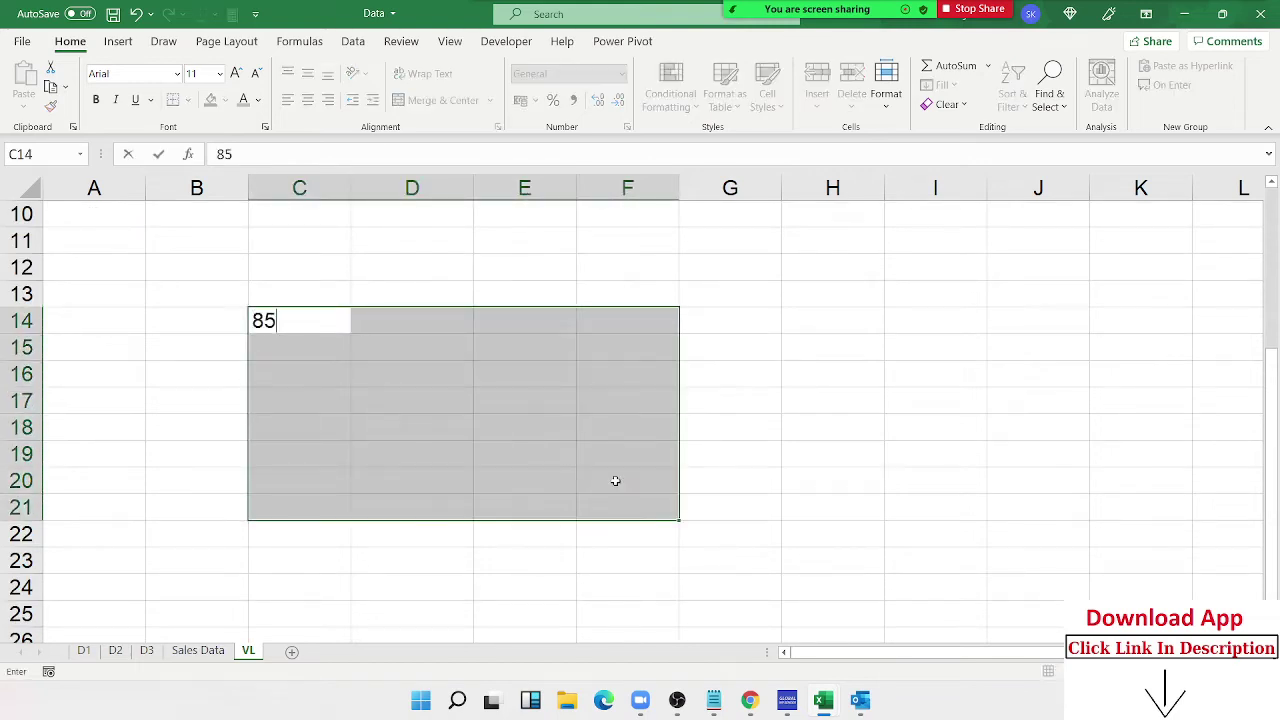
key(Return)
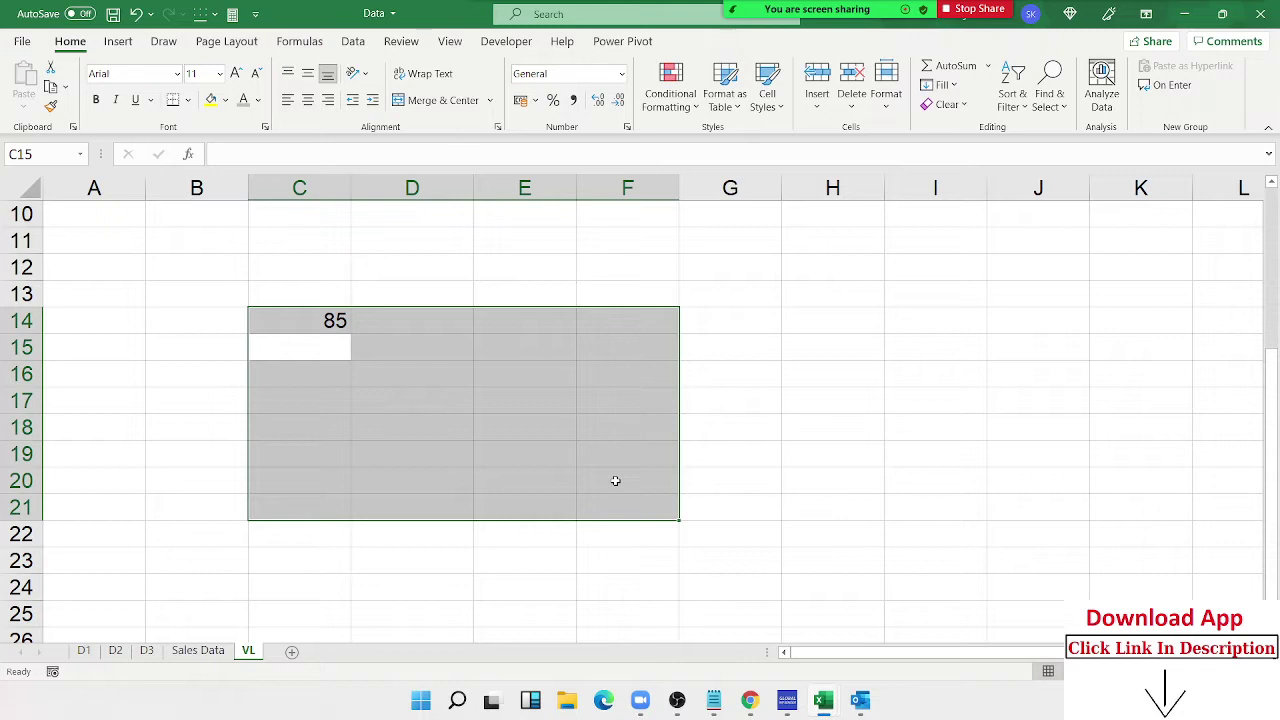
text(78)
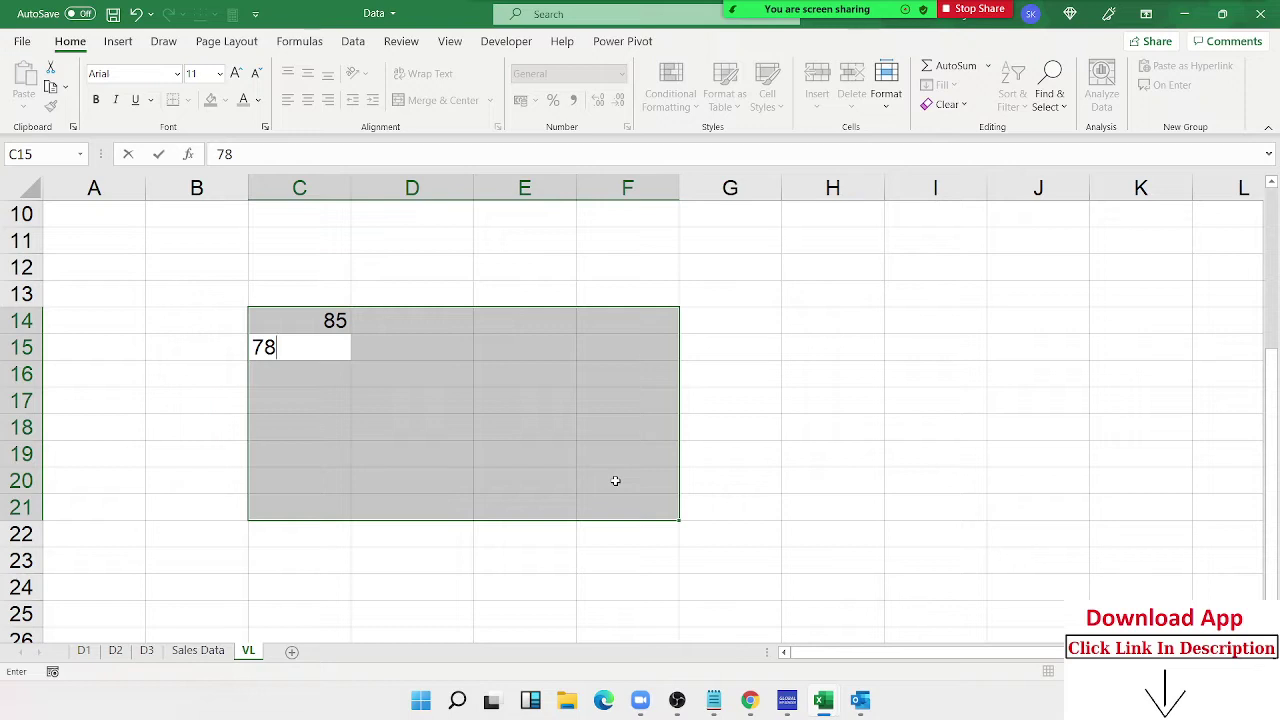
key(ctrl+Return)
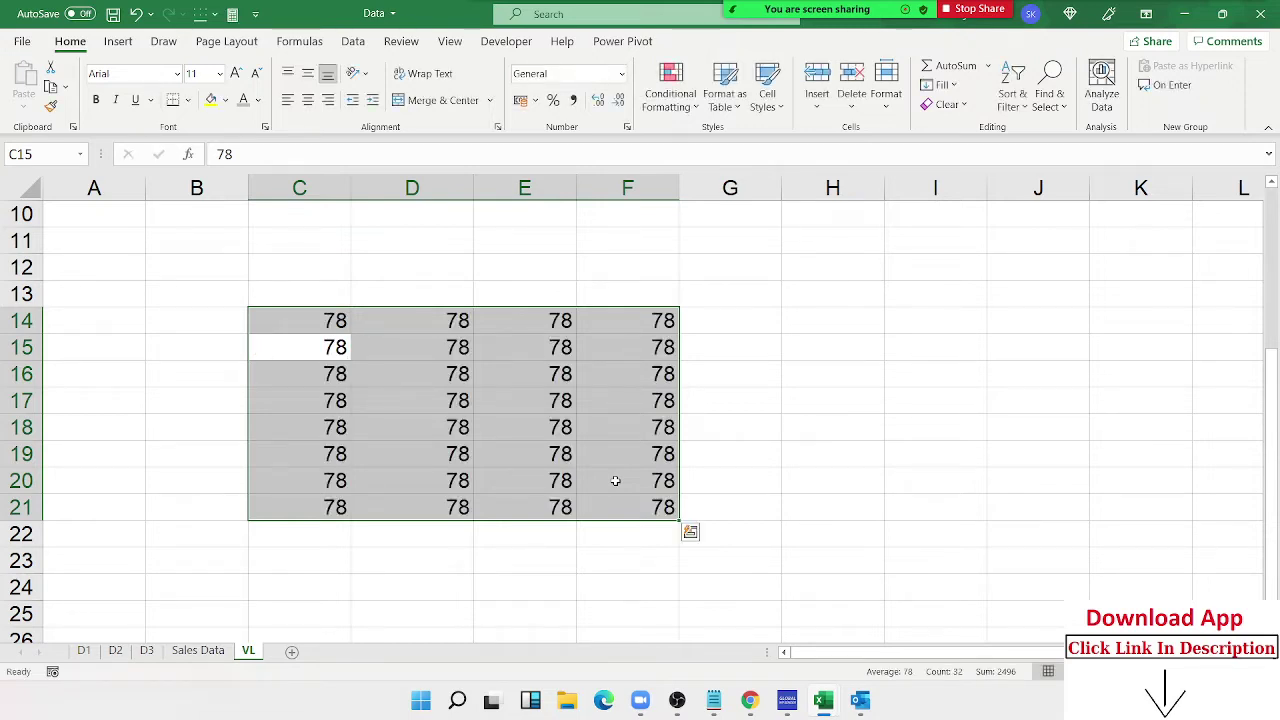
click(86, 652)
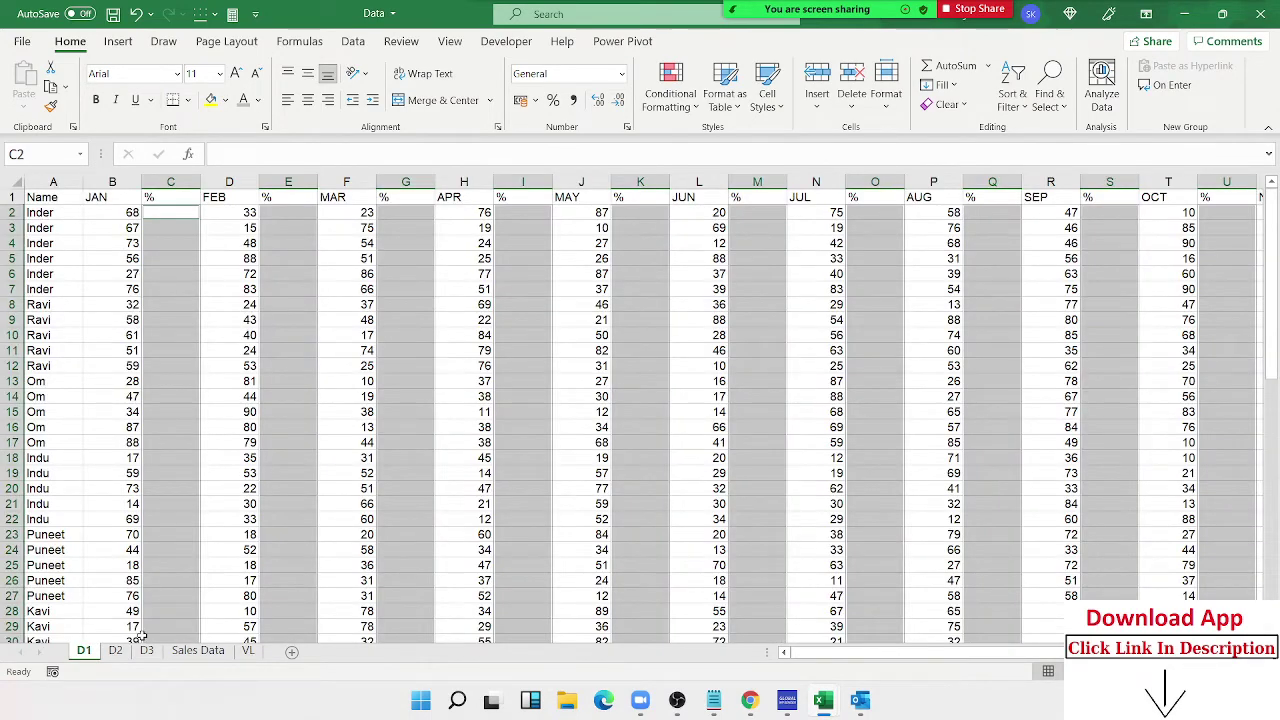
Step: Enter =B2/70 into all selected blank % cells at once and format them as percentages
text(=)
key(Left)
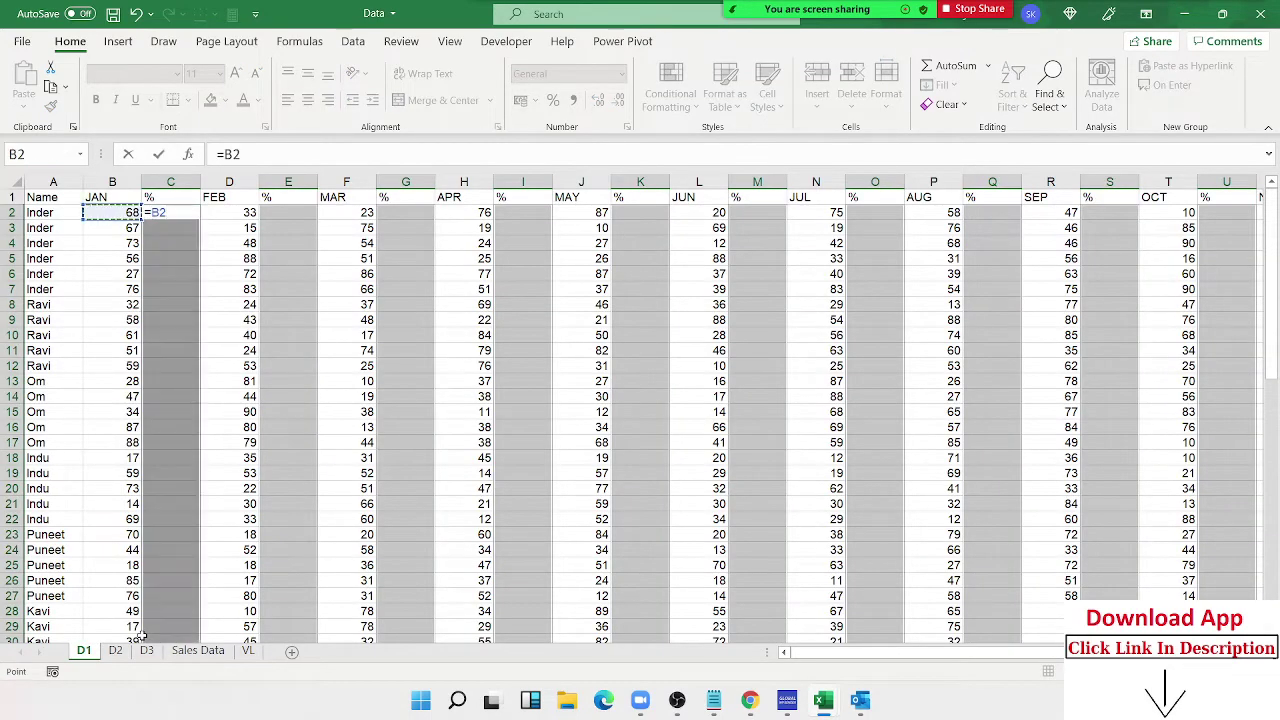
text(/70)
key(ctrl+Return)
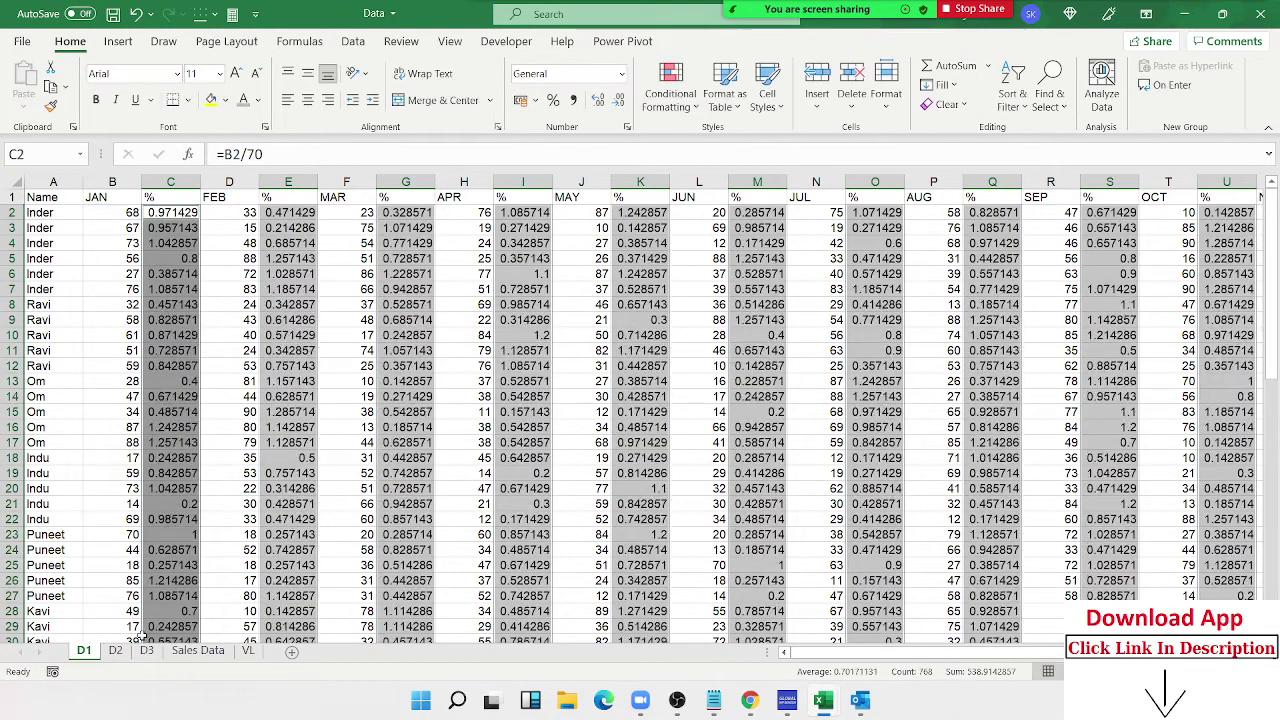
click(553, 100)
click(540, 288)
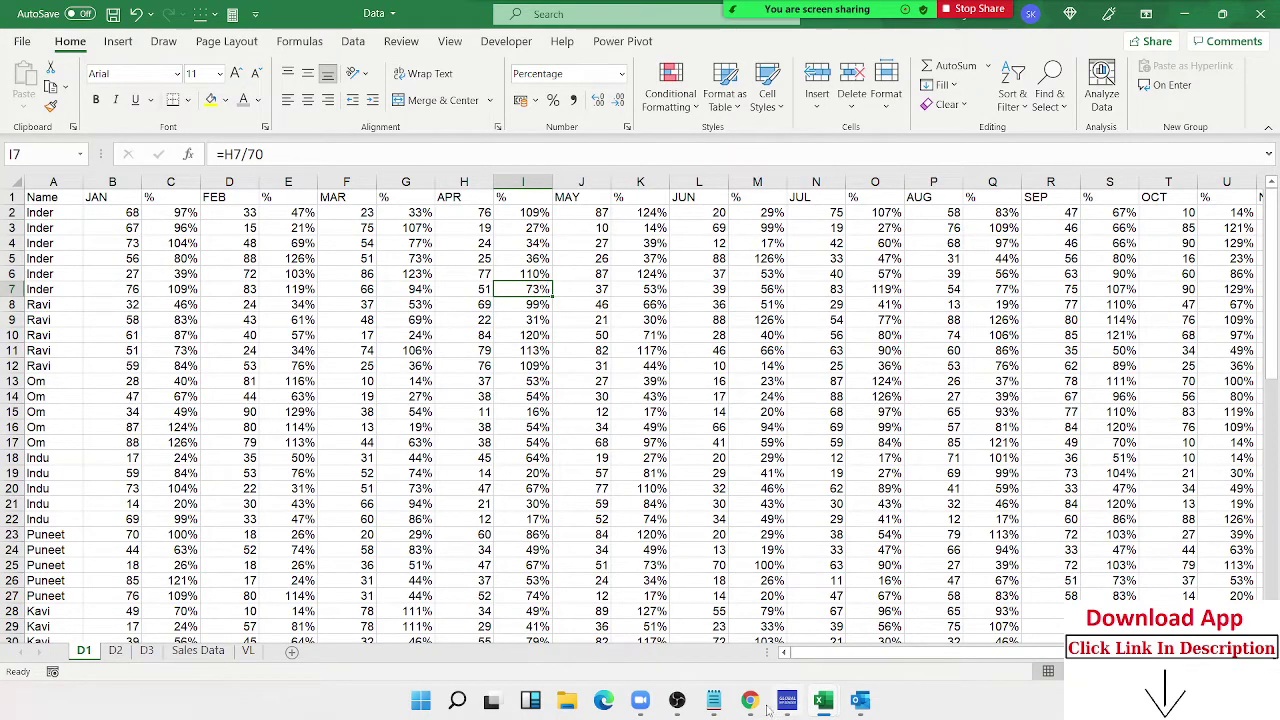
Step: In the browser, open the IPT India Advanced Excel with Formulas course page
mouse_move(768, 708)
click(716, 565)
scroll(392, 344, down, 1)
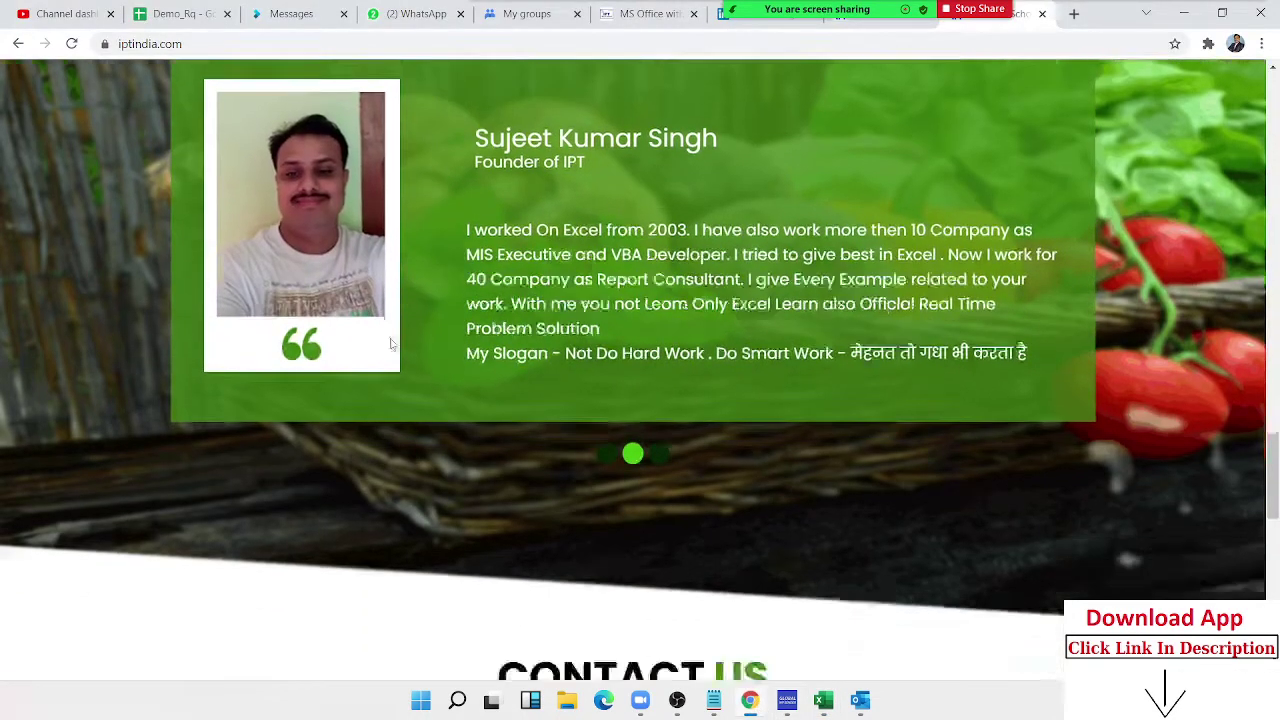
scroll(392, 344, up, 10)
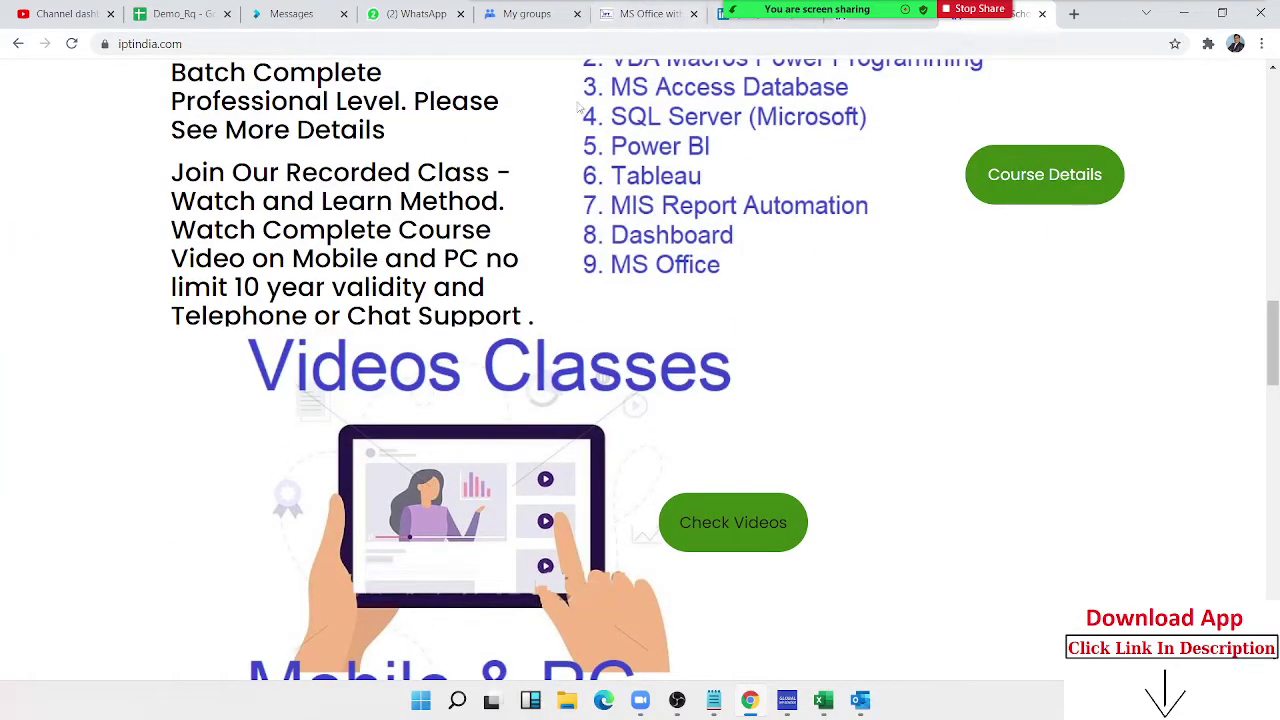
scroll(578, 108, up, 3)
scroll(651, 149, up, 3)
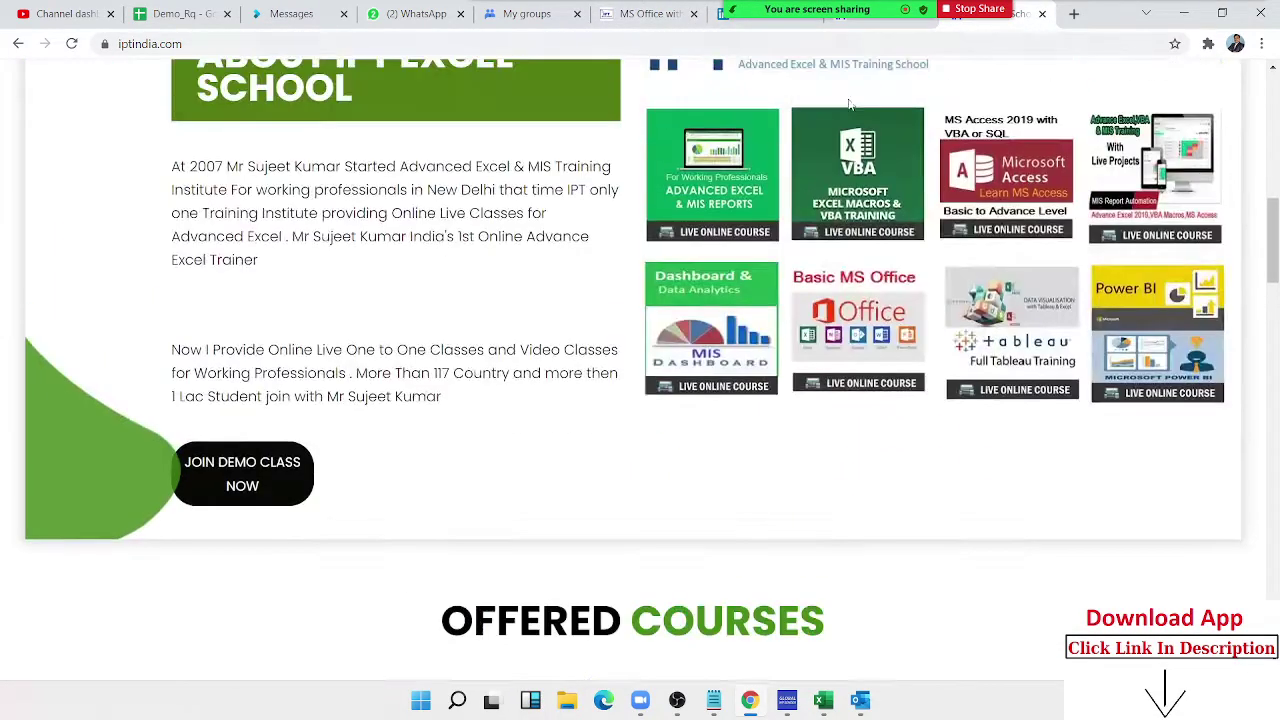
click(889, 28)
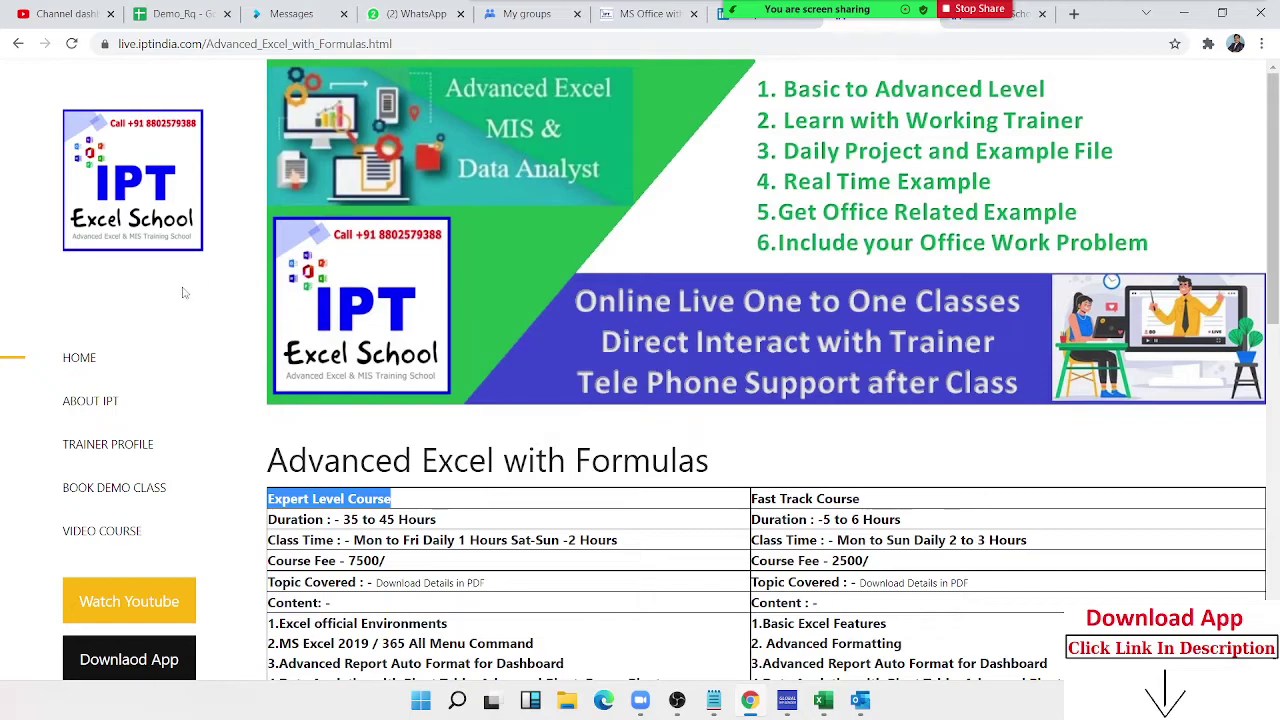
Step: Show and then close the meeting participants panel, and scroll back up the course page
scroll(120, 430, down, 4)
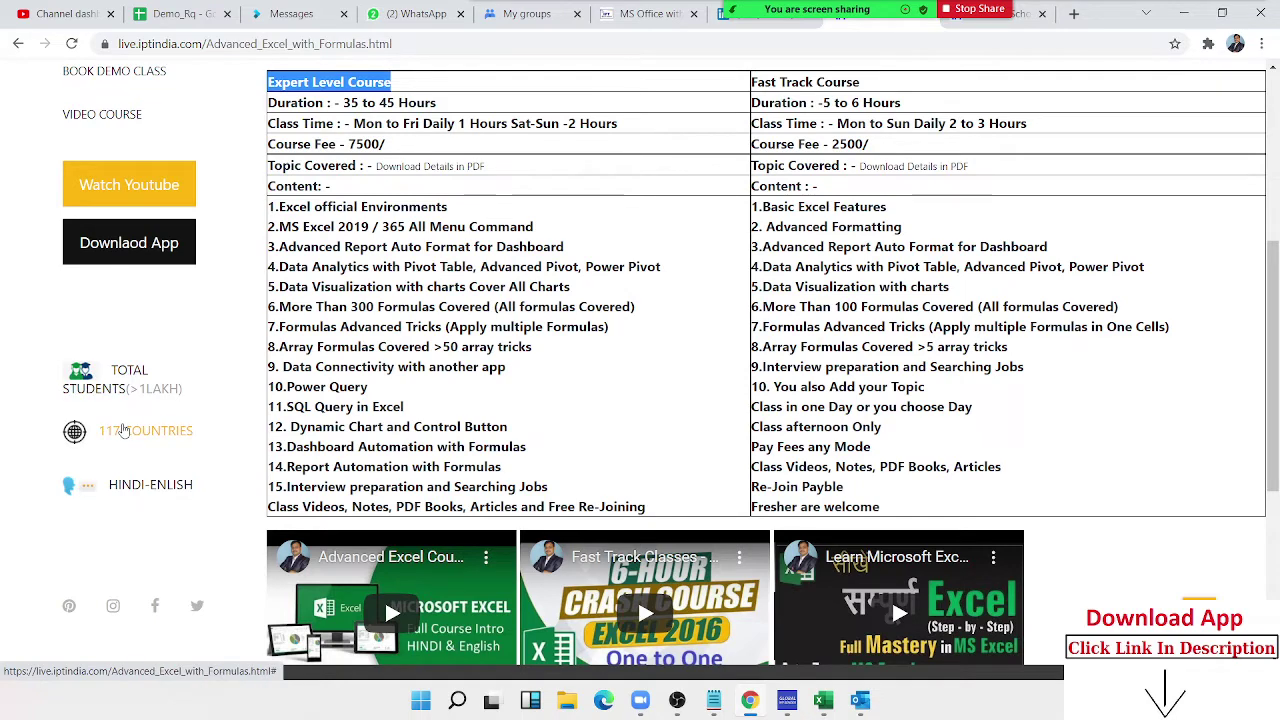
mouse_move(822, 27)
click(752, 22)
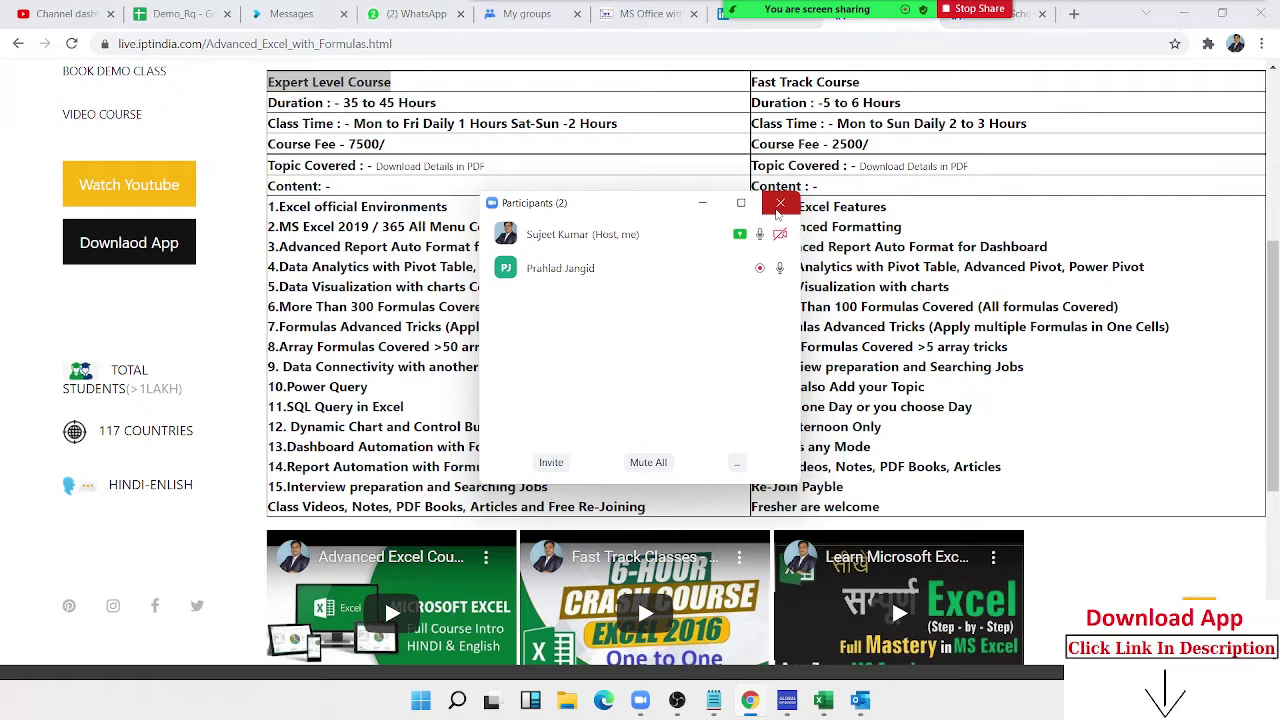
click(779, 204)
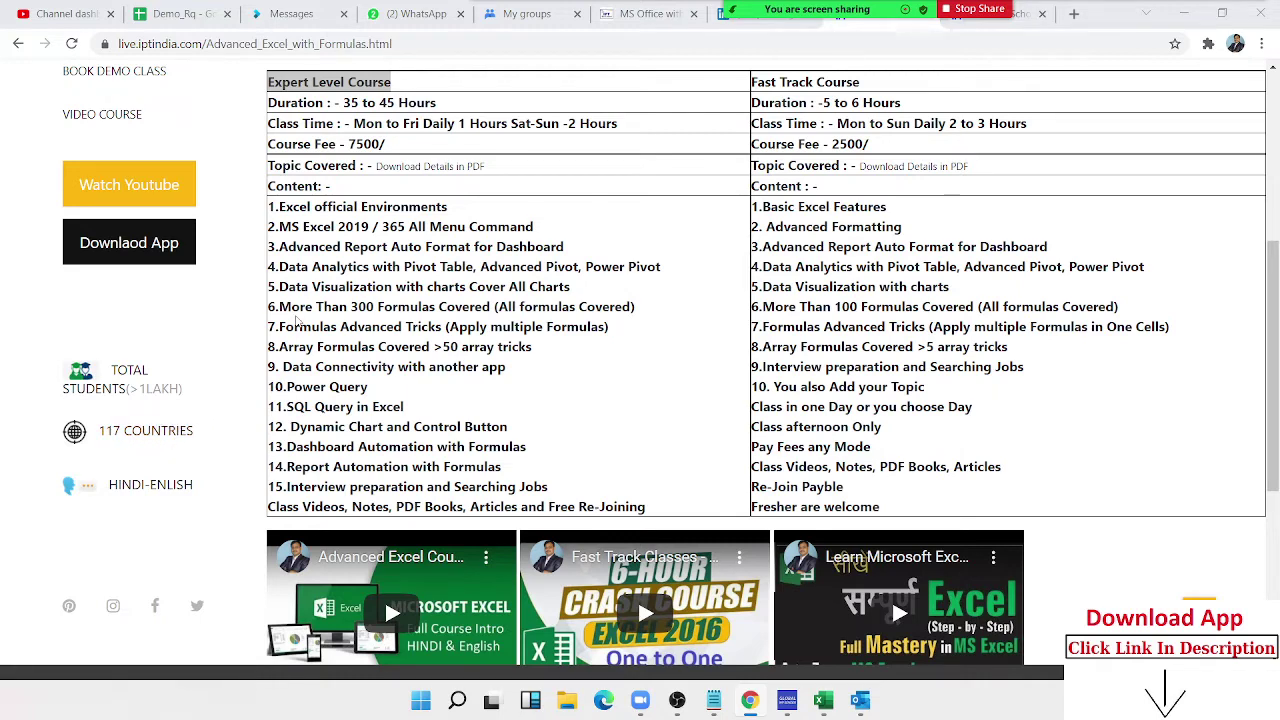
scroll(297, 320, up, 1)
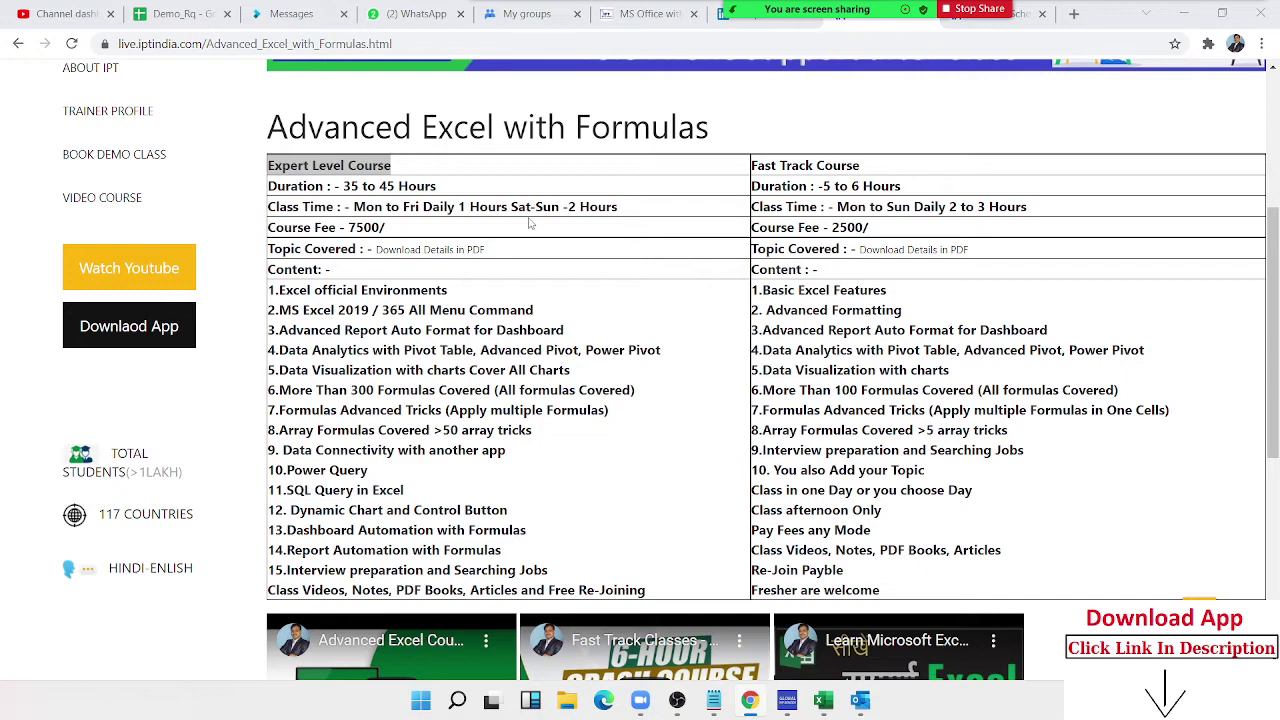
scroll(530, 224, up, 2)
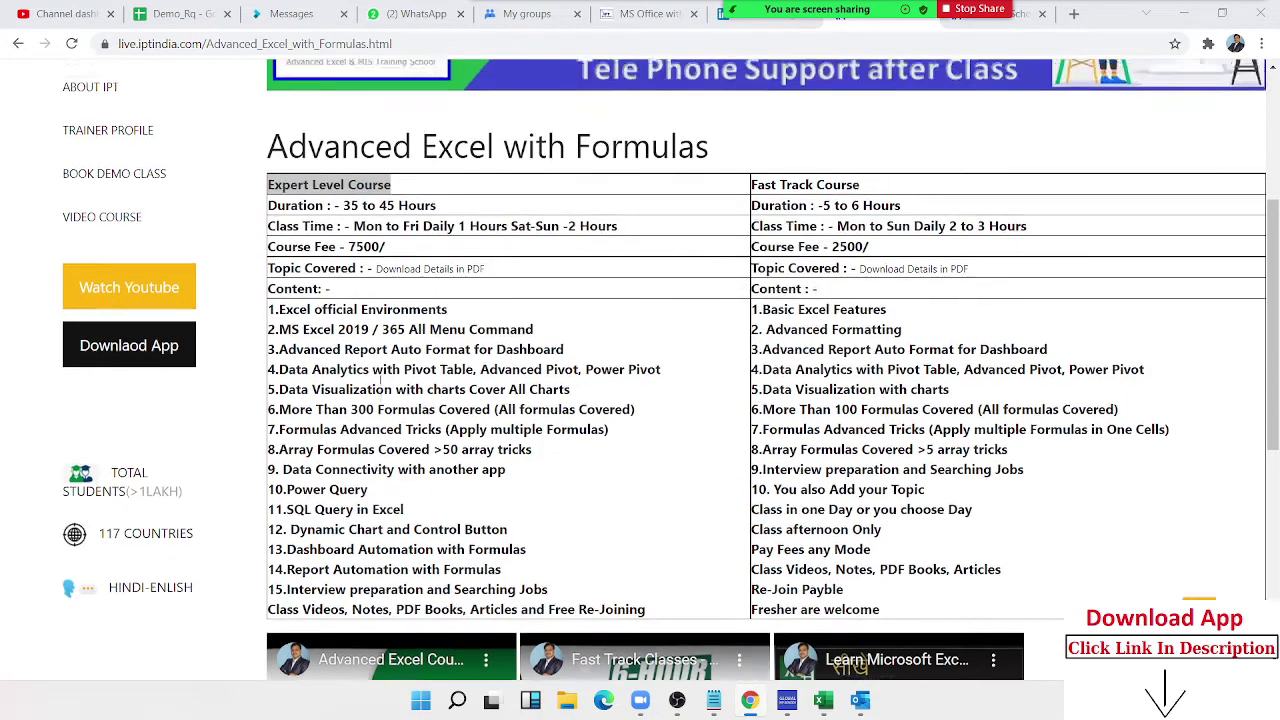
scroll(388, 370, up, 2)
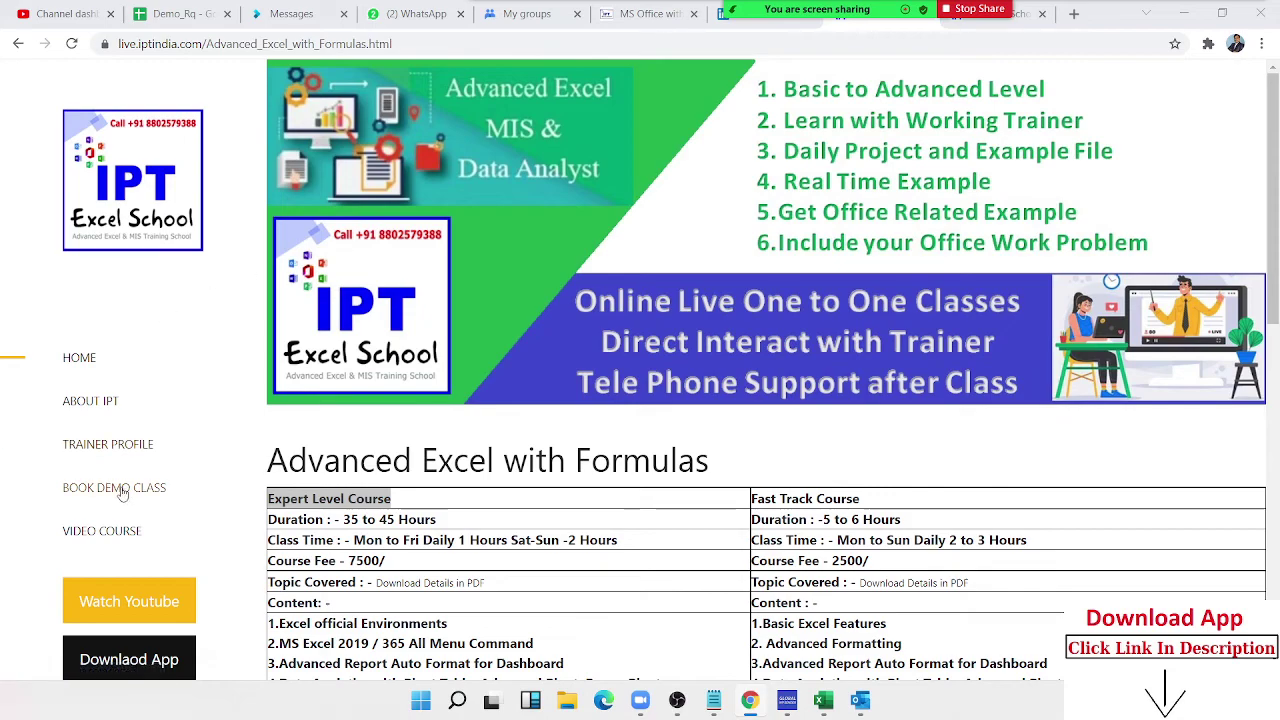
Step: From the home page, open the Complete Course for MIS Report Automation page and highlight Expert Level Course
click(90, 362)
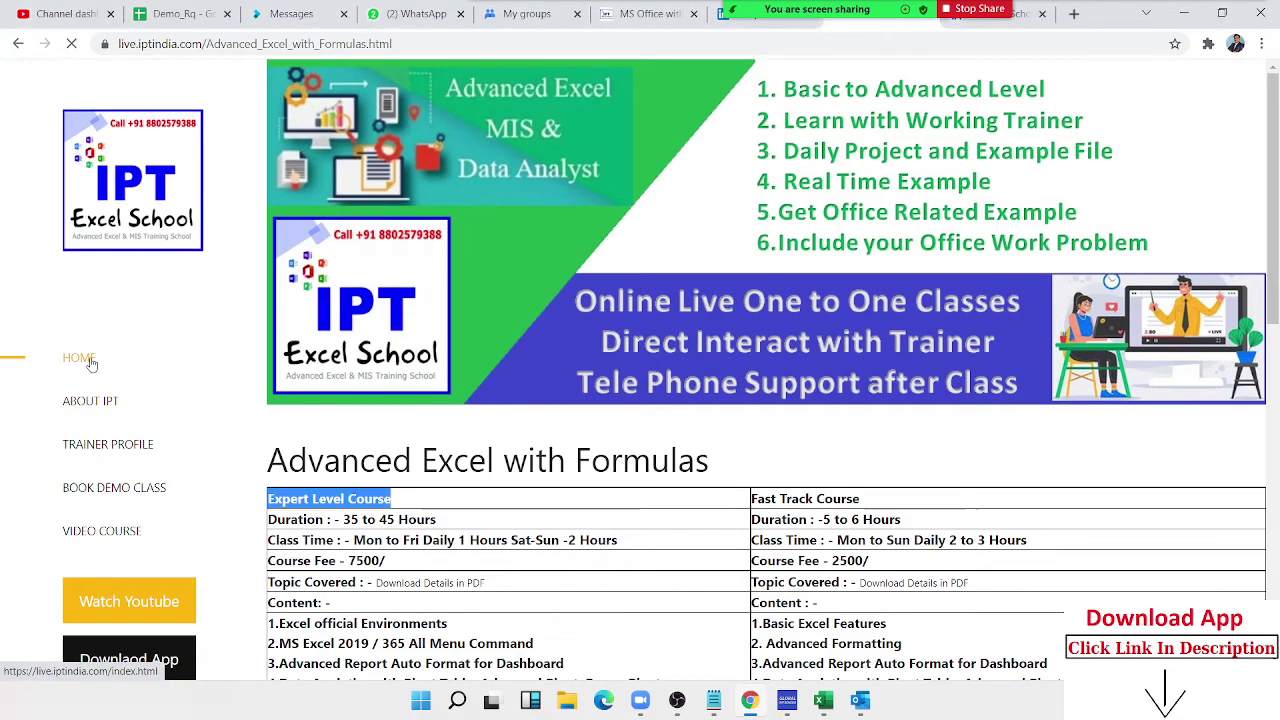
scroll(628, 405, down, 3)
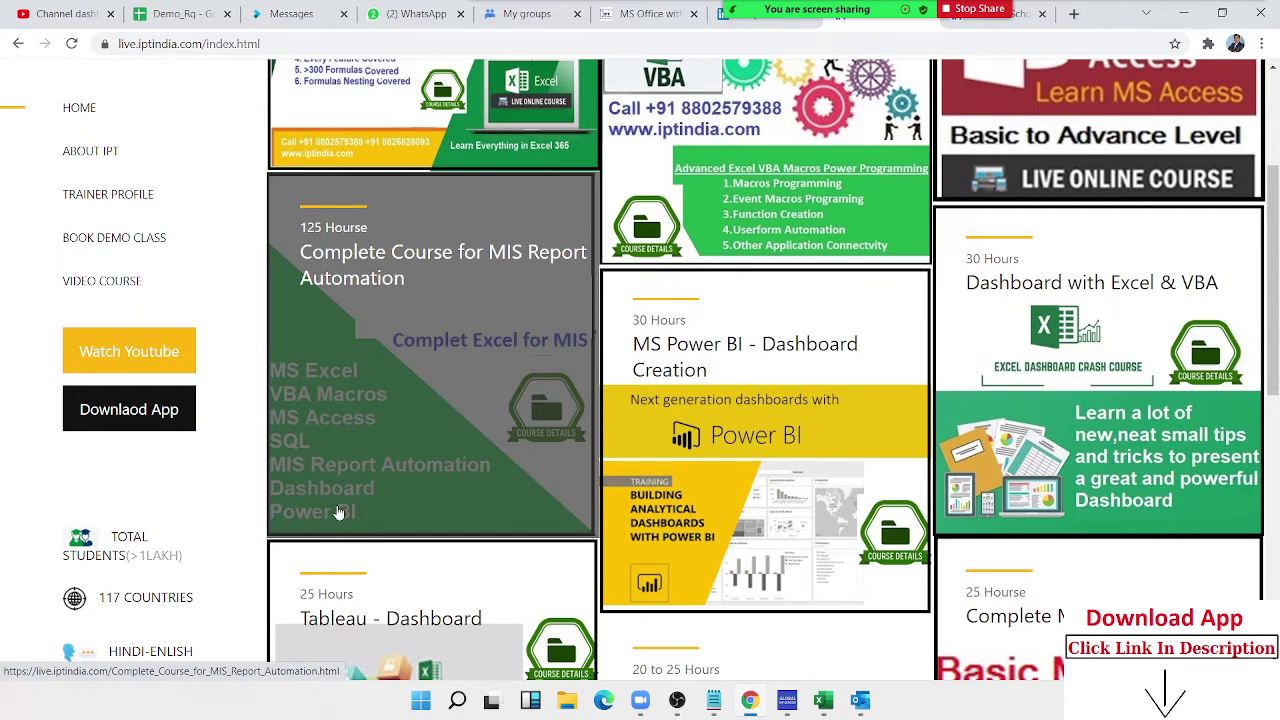
click(366, 438)
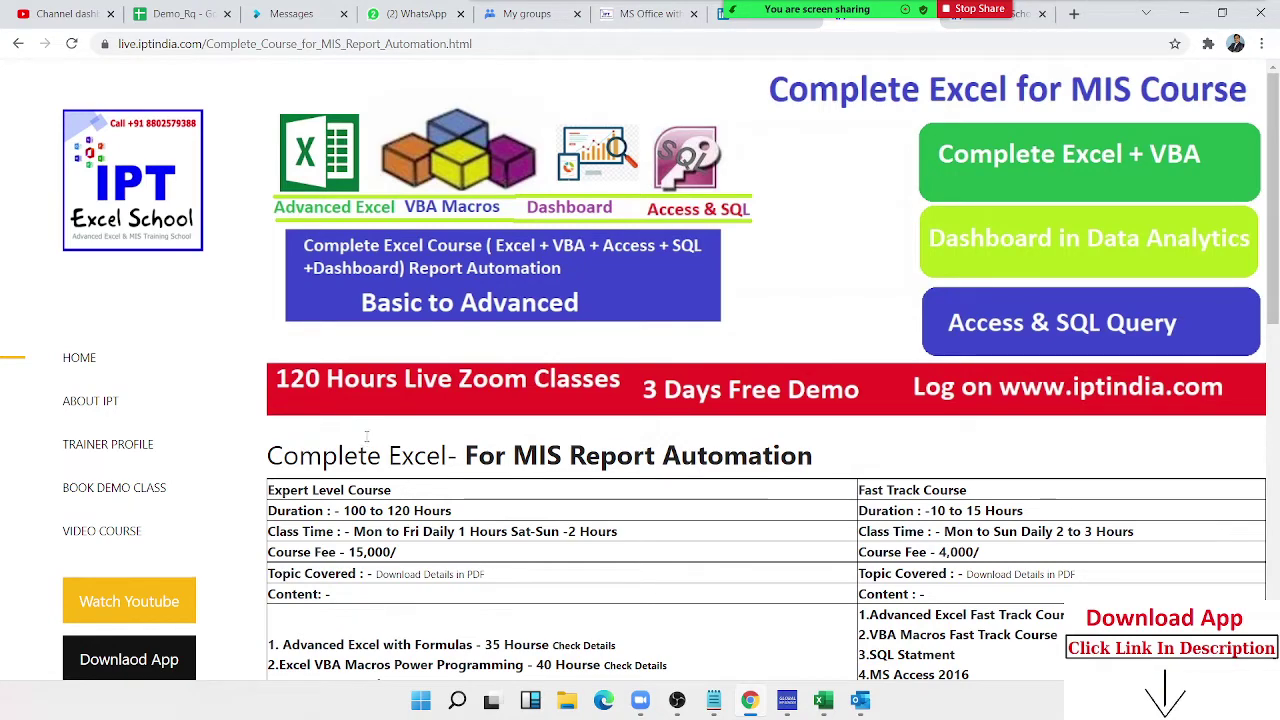
scroll(370, 435, down, 3)
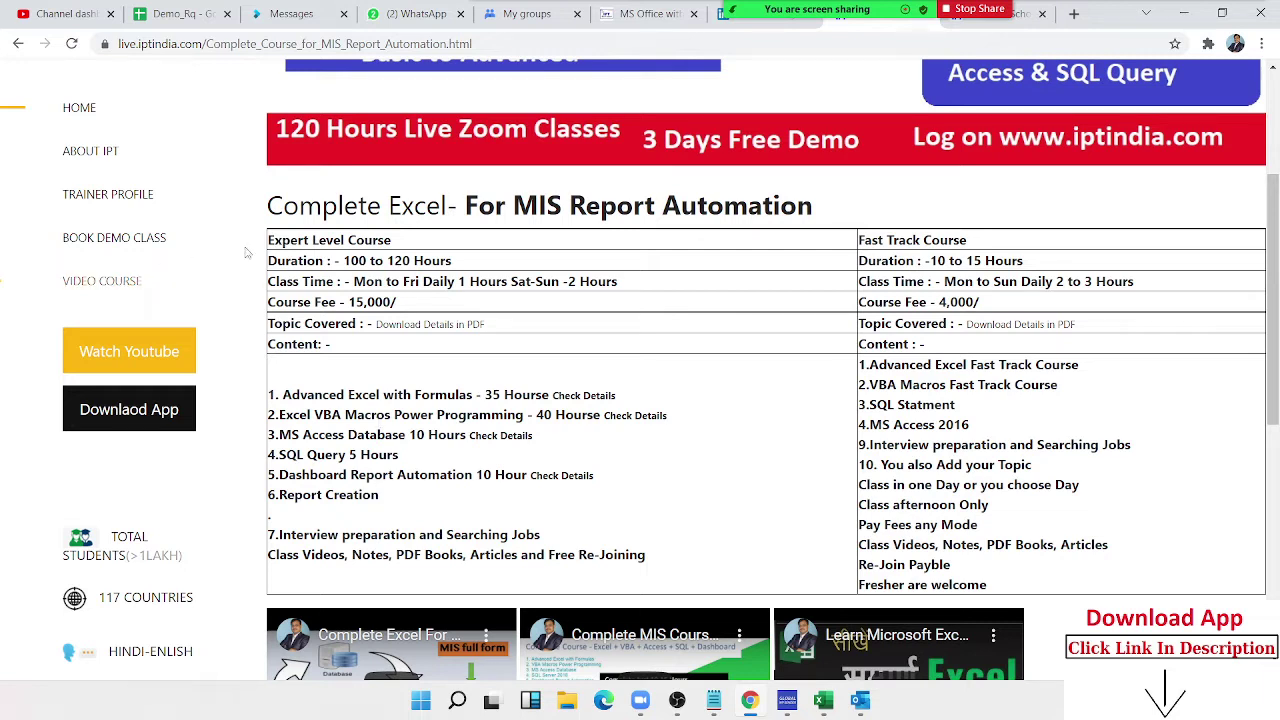
triple_click(329, 241)
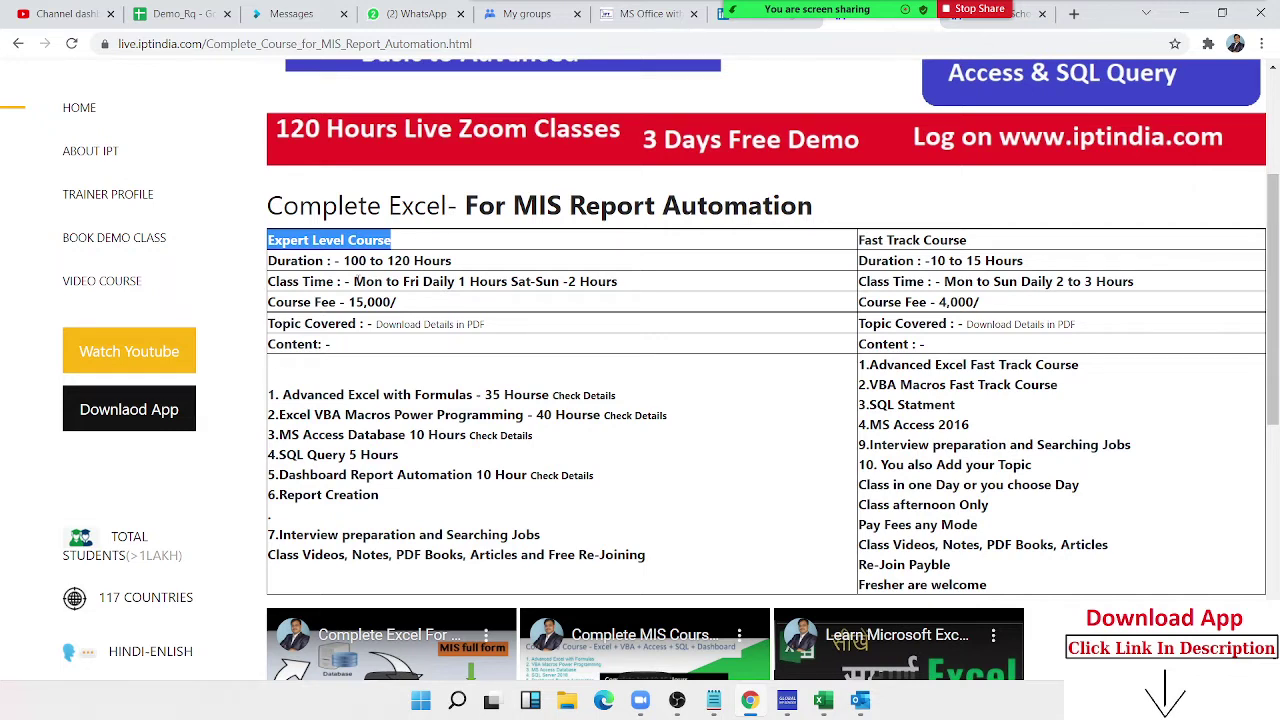
click(336, 558)
drag(336, 558, 267, 556)
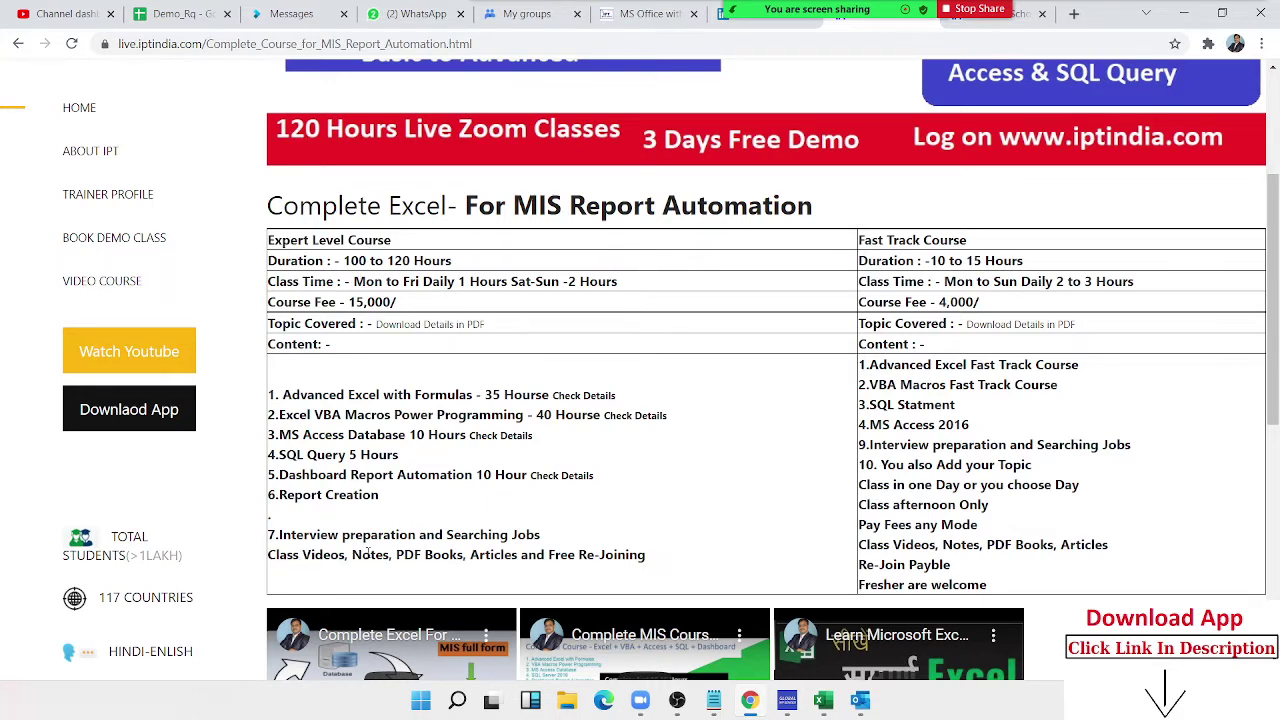
double_click(369, 554)
double_click(417, 555)
double_click(503, 556)
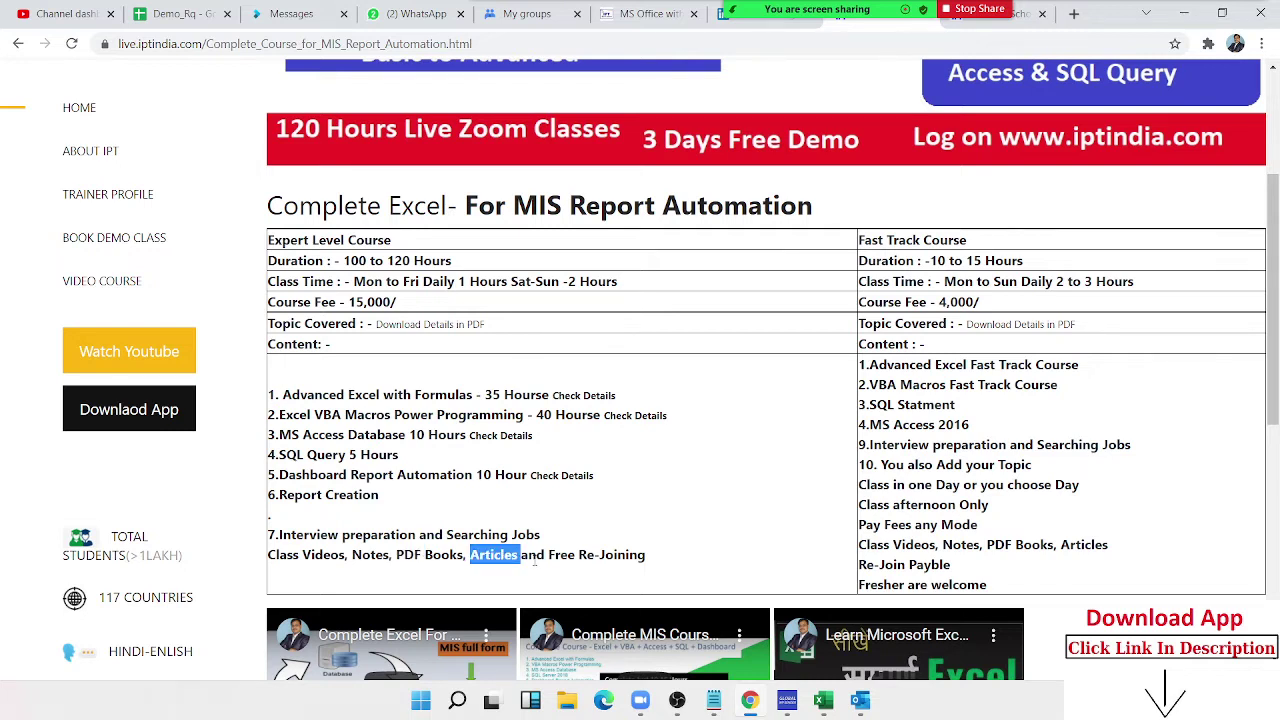
drag(547, 556, 659, 559)
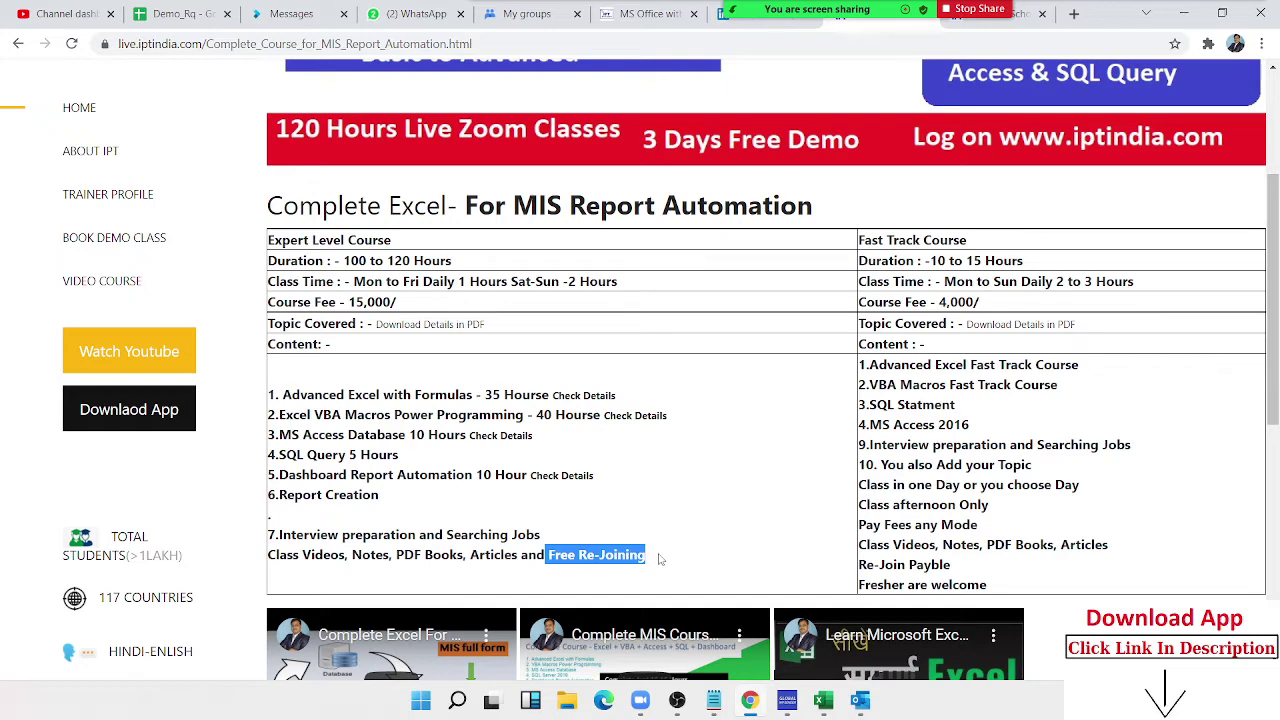
scroll(655, 556, up, 3)
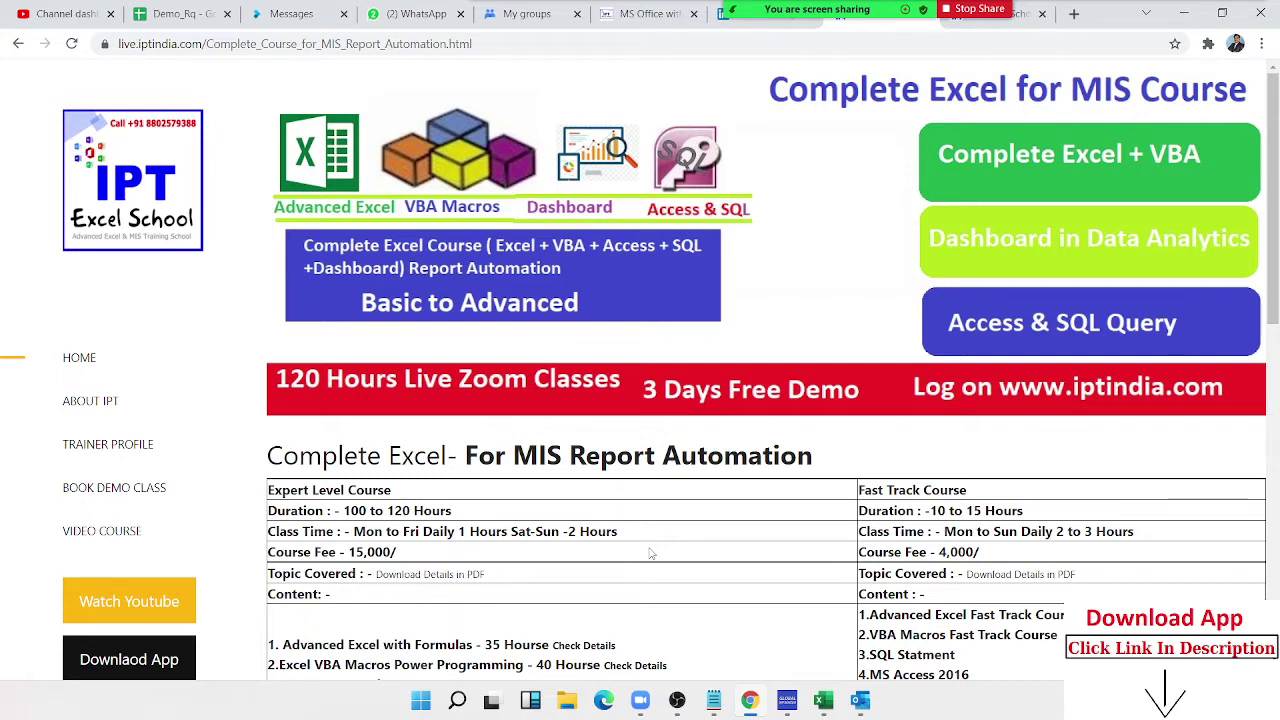
Step: Open the Excel_MIS.pdf course details and highlight the Advanced Excel, VBA Macros and MS Access headings
click(470, 578)
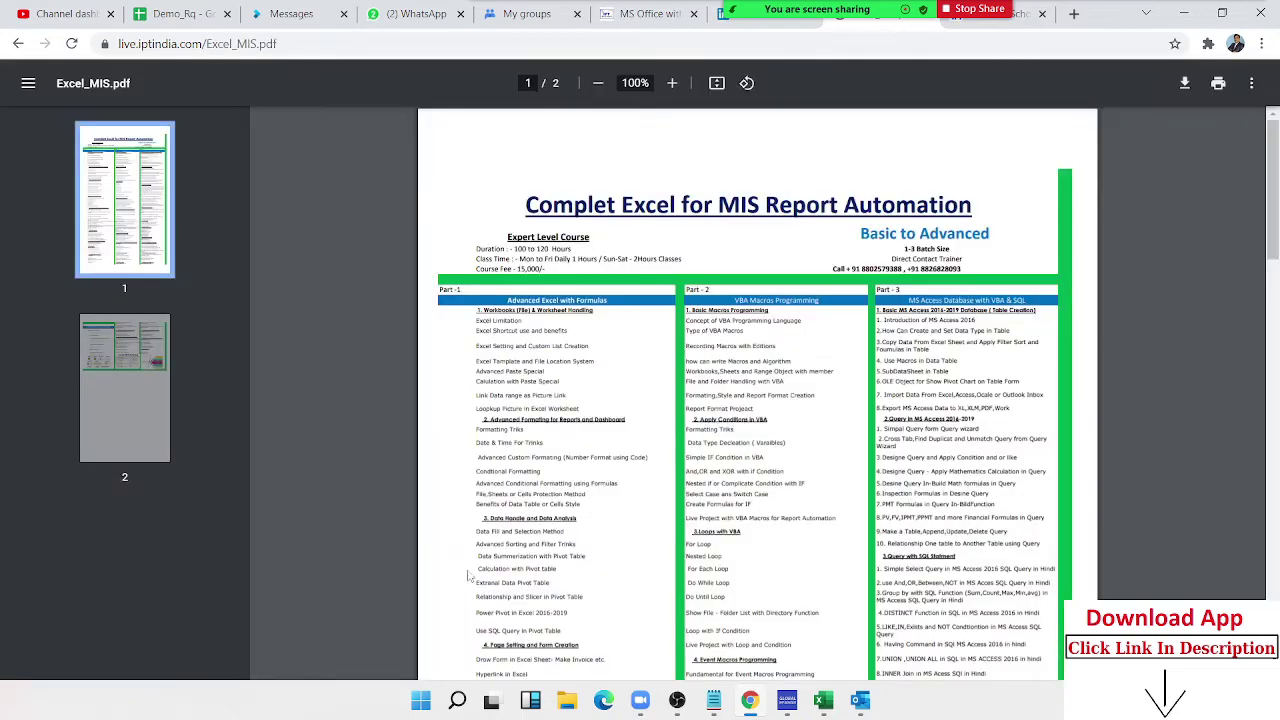
scroll(646, 394, up, 5)
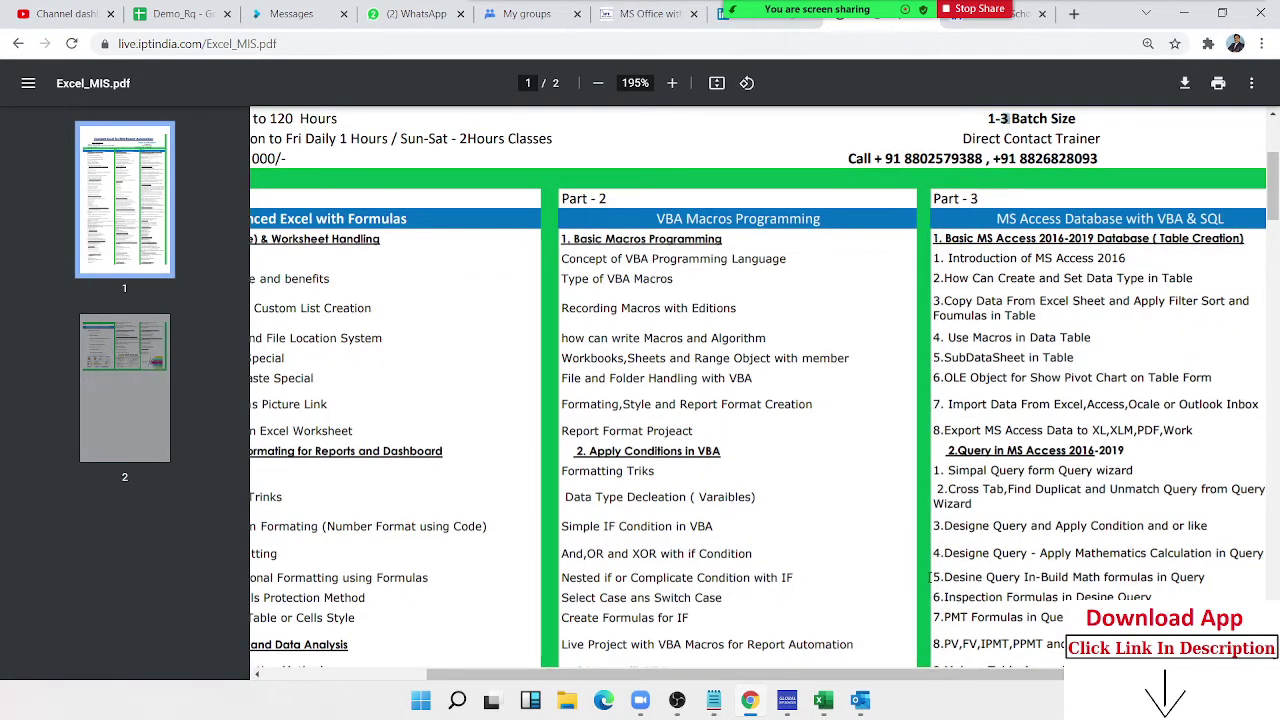
scroll(715, 536, left, 5)
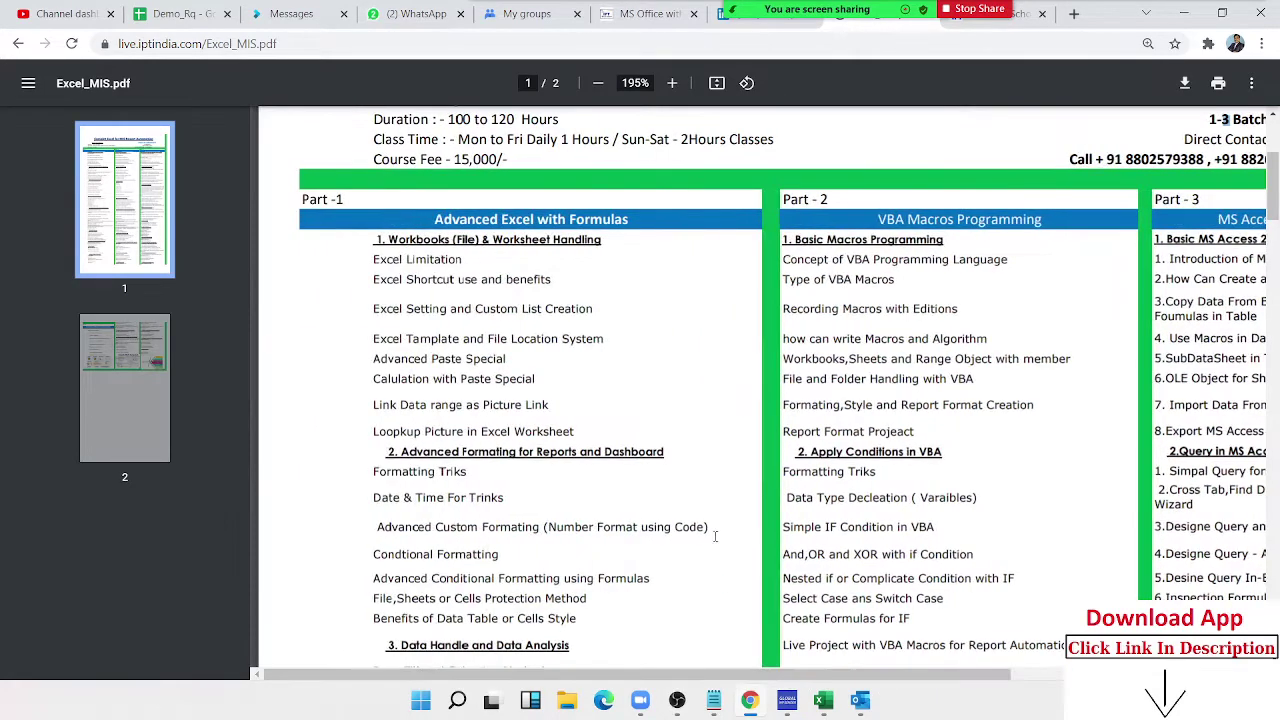
scroll(715, 536, down, 3)
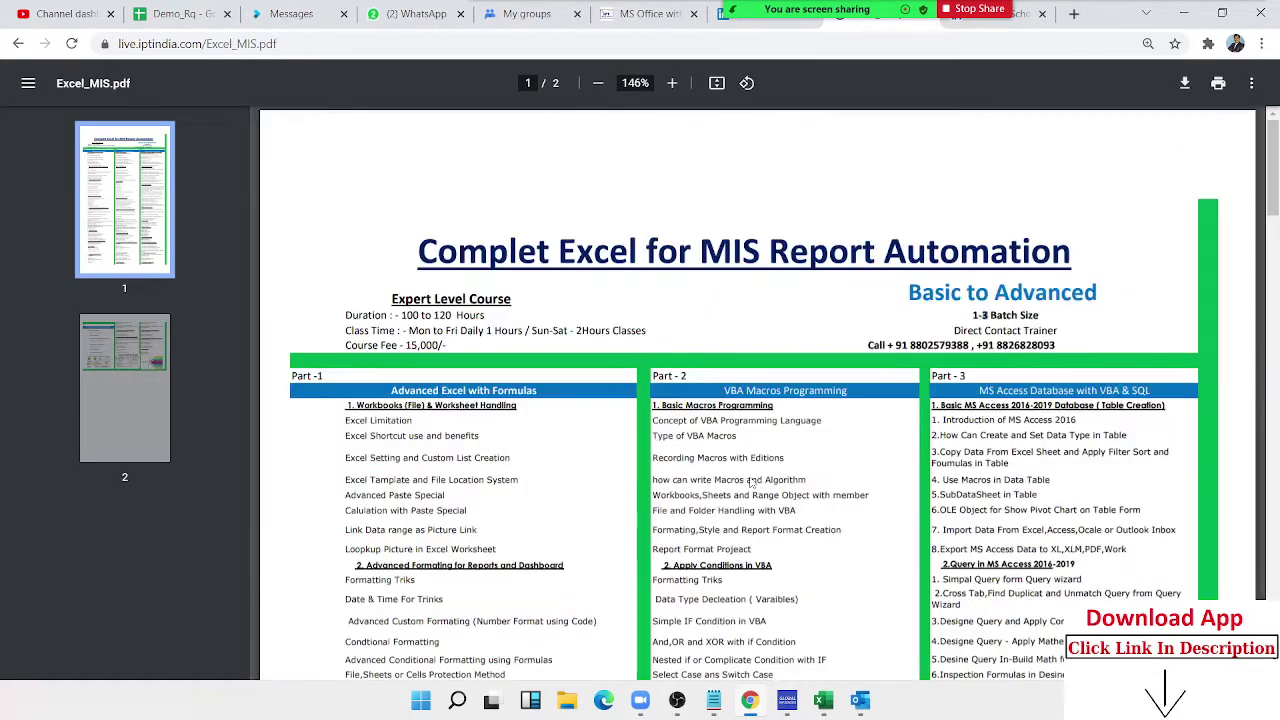
scroll(381, 387, up, 2)
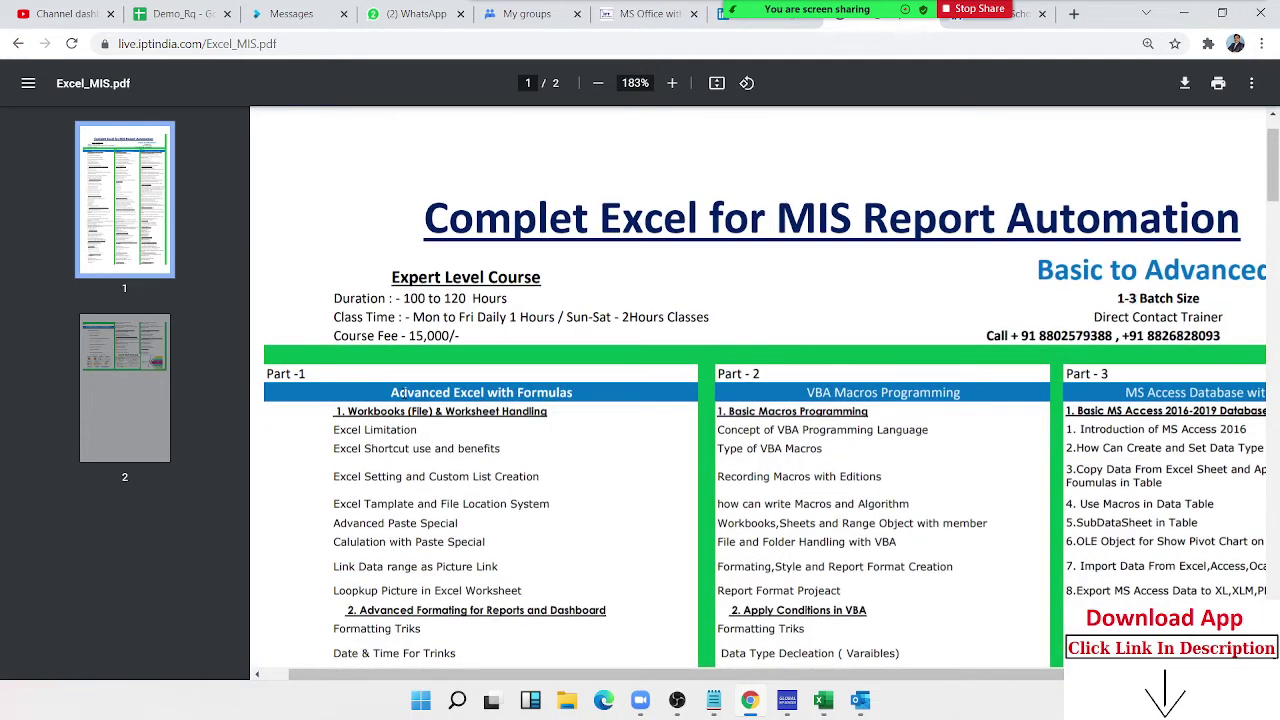
drag(396, 393, 574, 394)
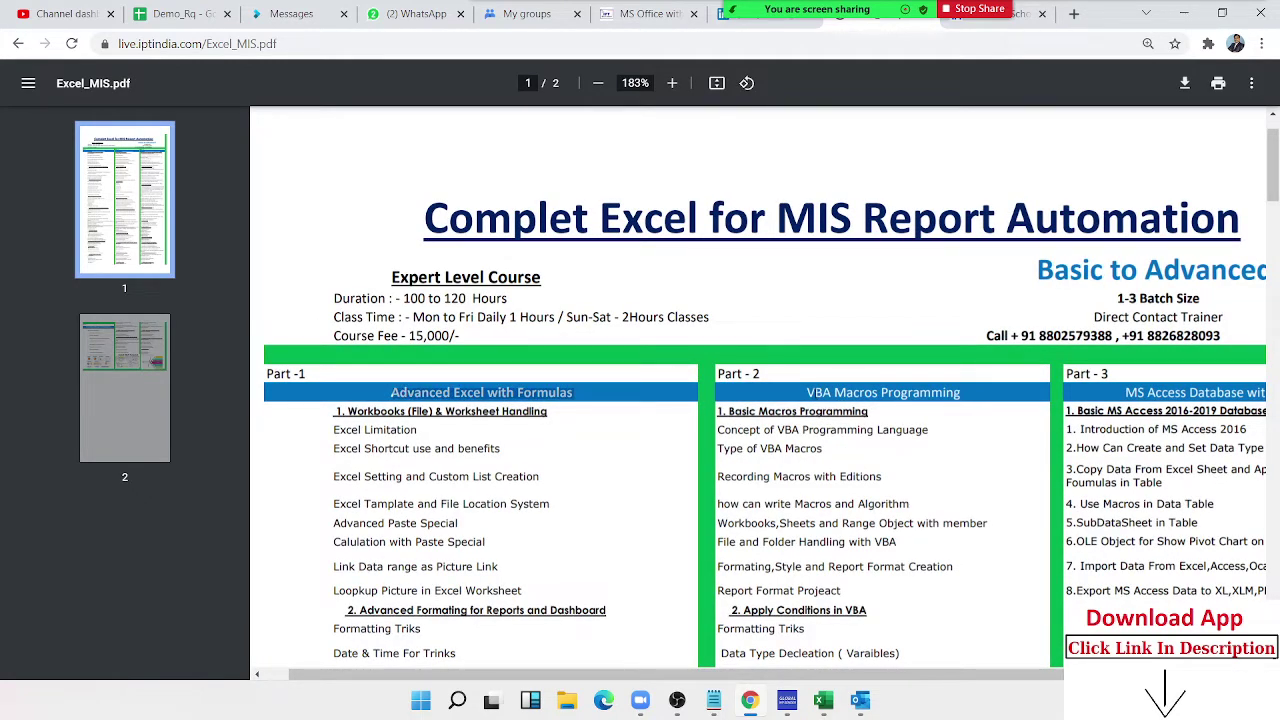
drag(808, 393, 964, 393)
drag(1079, 396, 1218, 394)
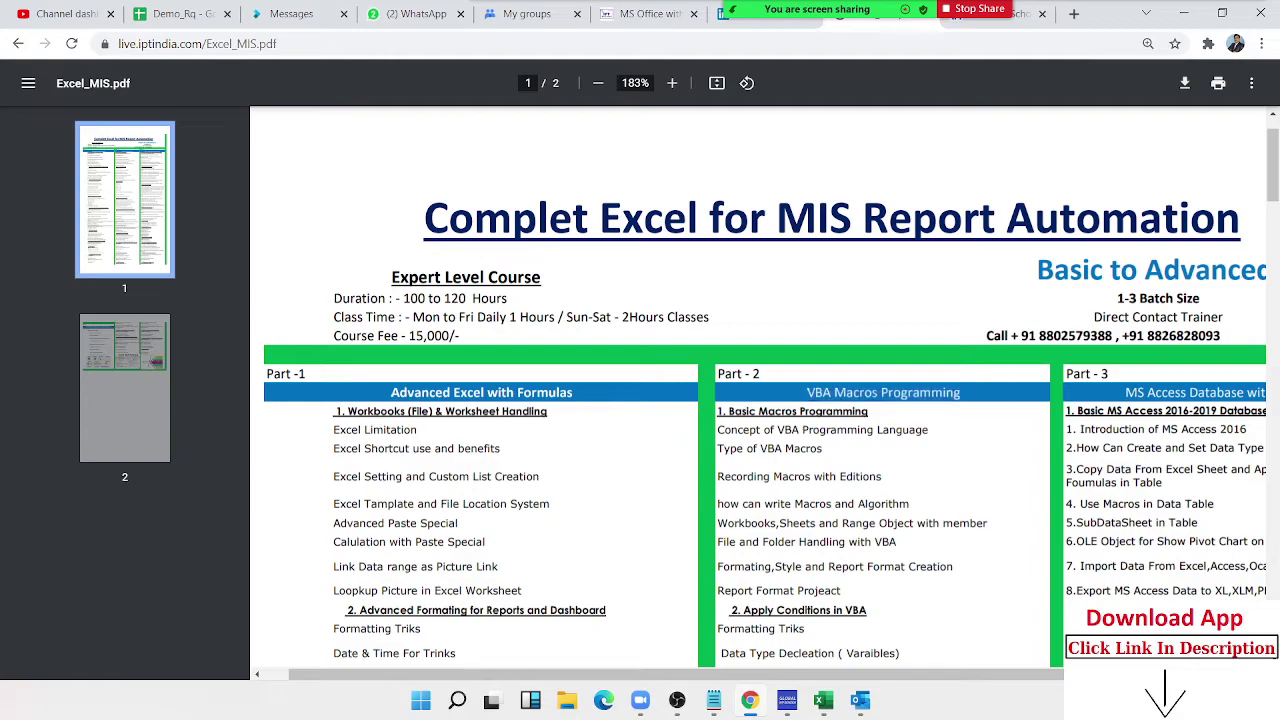
Step: Scroll through page 2 of the syllabus, highlight a heading there, then return to the top
scroll(924, 370, down, 3)
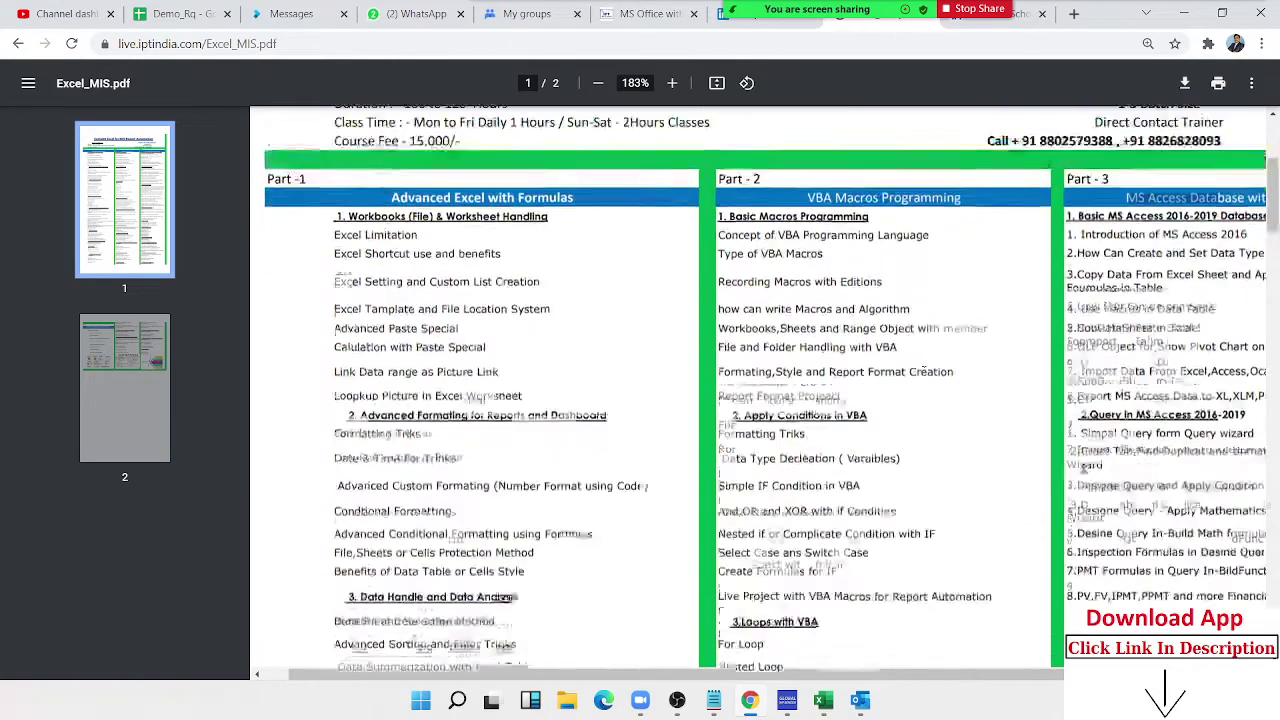
scroll(924, 370, down, 5)
scroll(922, 371, down, 4)
scroll(921, 372, down, 4)
scroll(921, 372, down, 5)
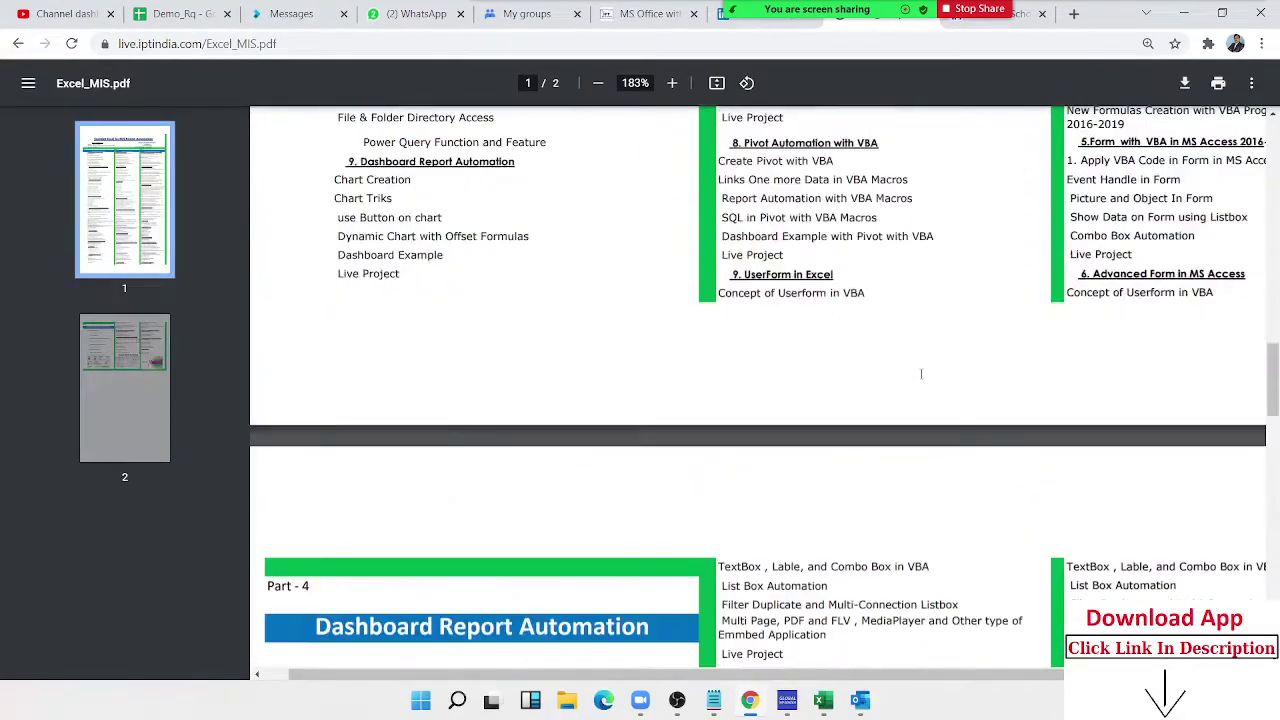
scroll(921, 372, down, 3)
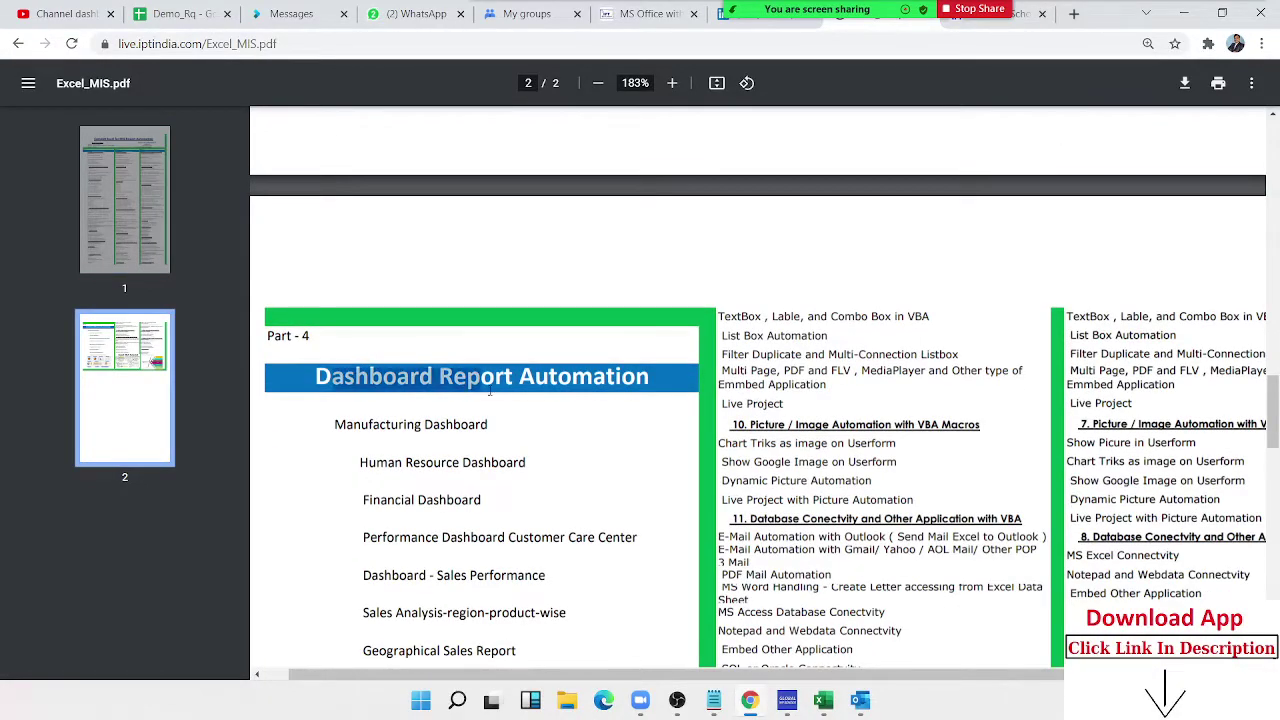
drag(340, 378, 615, 403)
scroll(615, 403, down, 3)
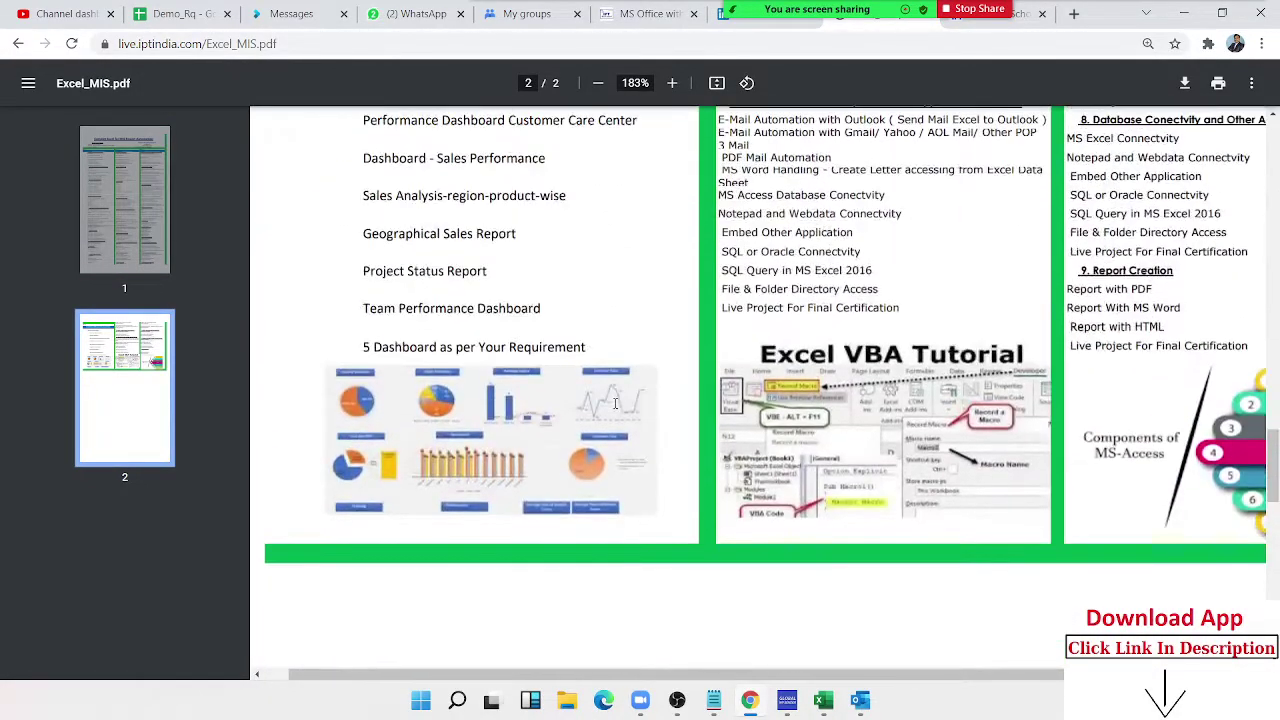
scroll(852, 420, up, 3)
scroll(856, 398, up, 1)
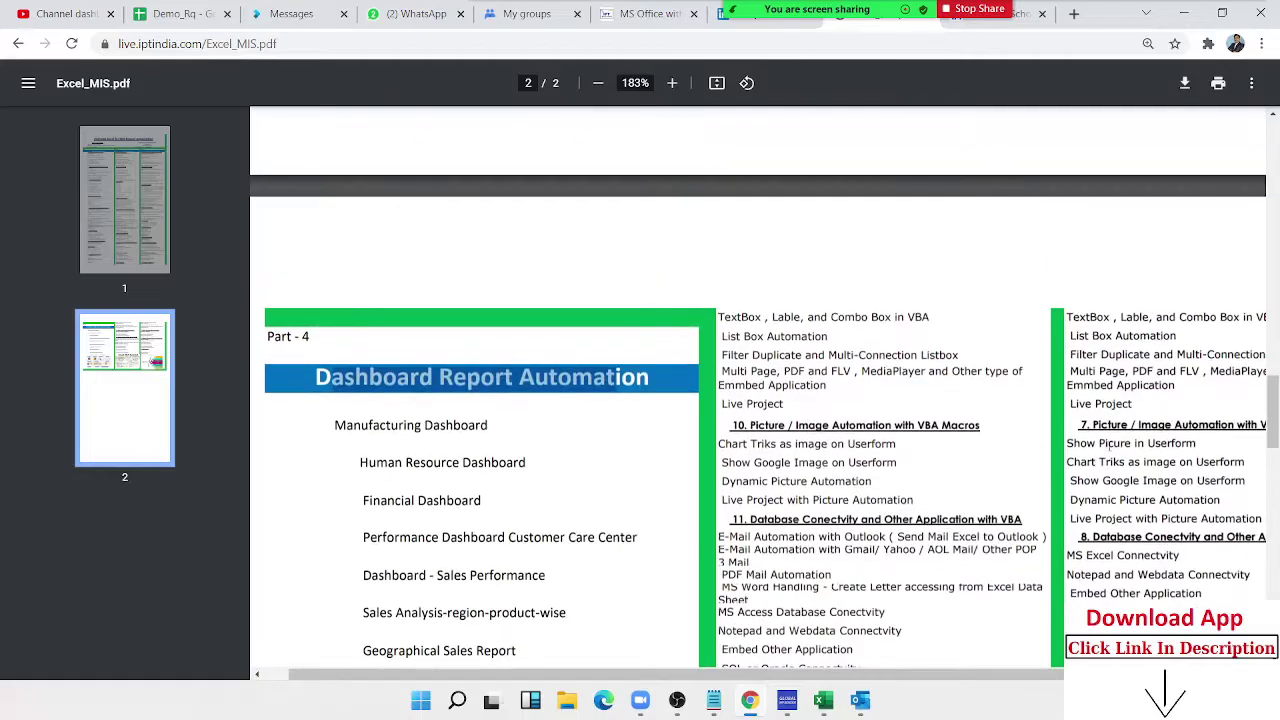
scroll(856, 398, up, 3)
scroll(856, 398, up, 3)
scroll(1108, 447, up, 2)
scroll(1108, 447, up, 3)
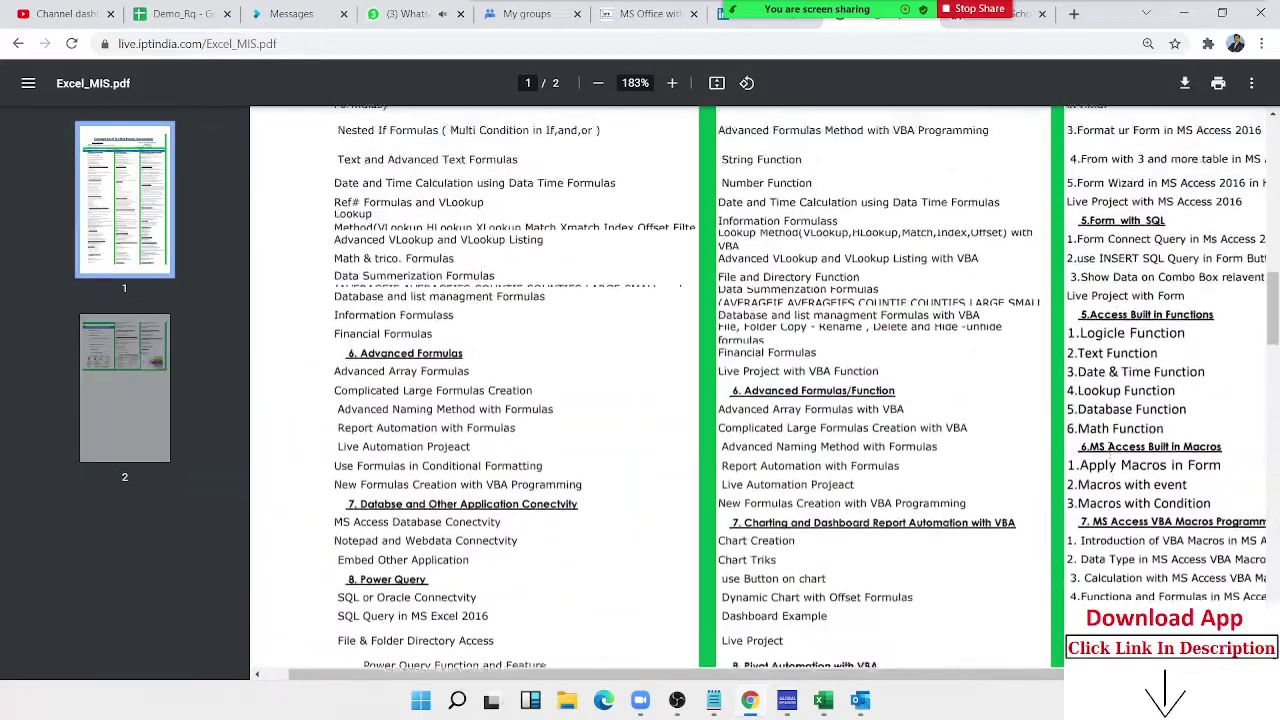
scroll(1108, 447, up, 2)
scroll(1105, 444, up, 3)
scroll(1101, 441, up, 3)
scroll(1101, 441, up, 3)
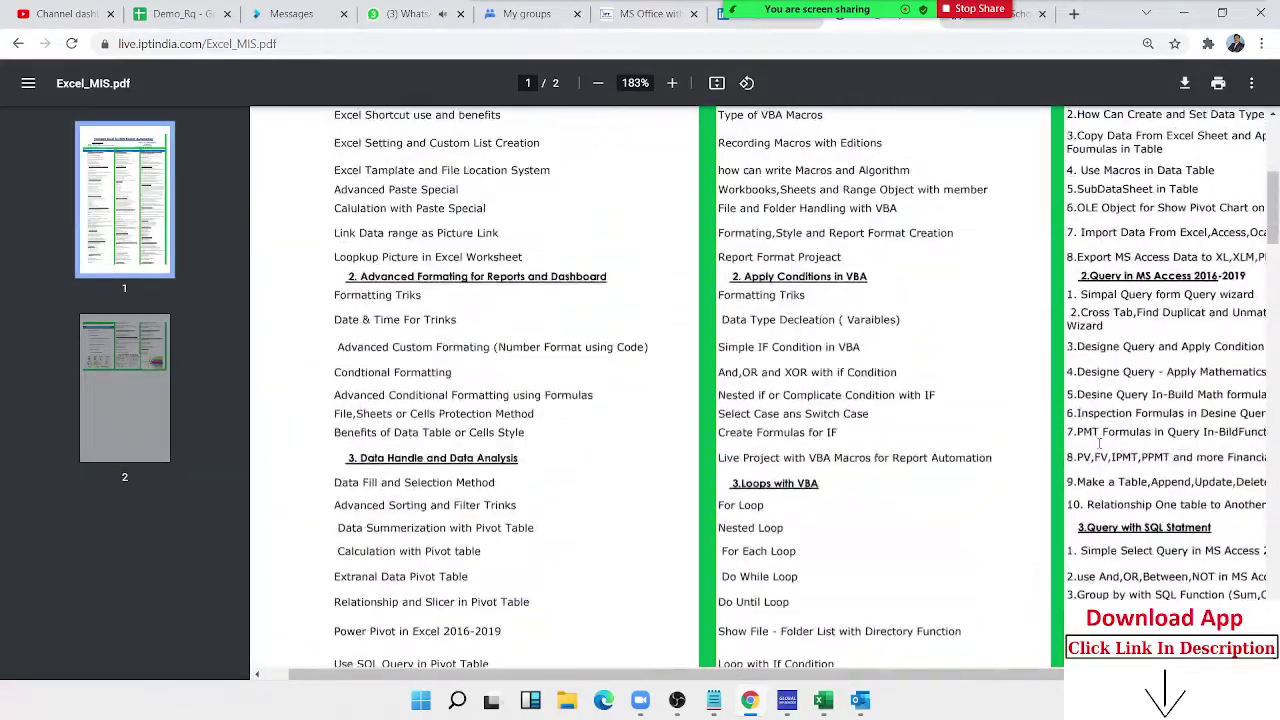
scroll(1070, 430, up, 5)
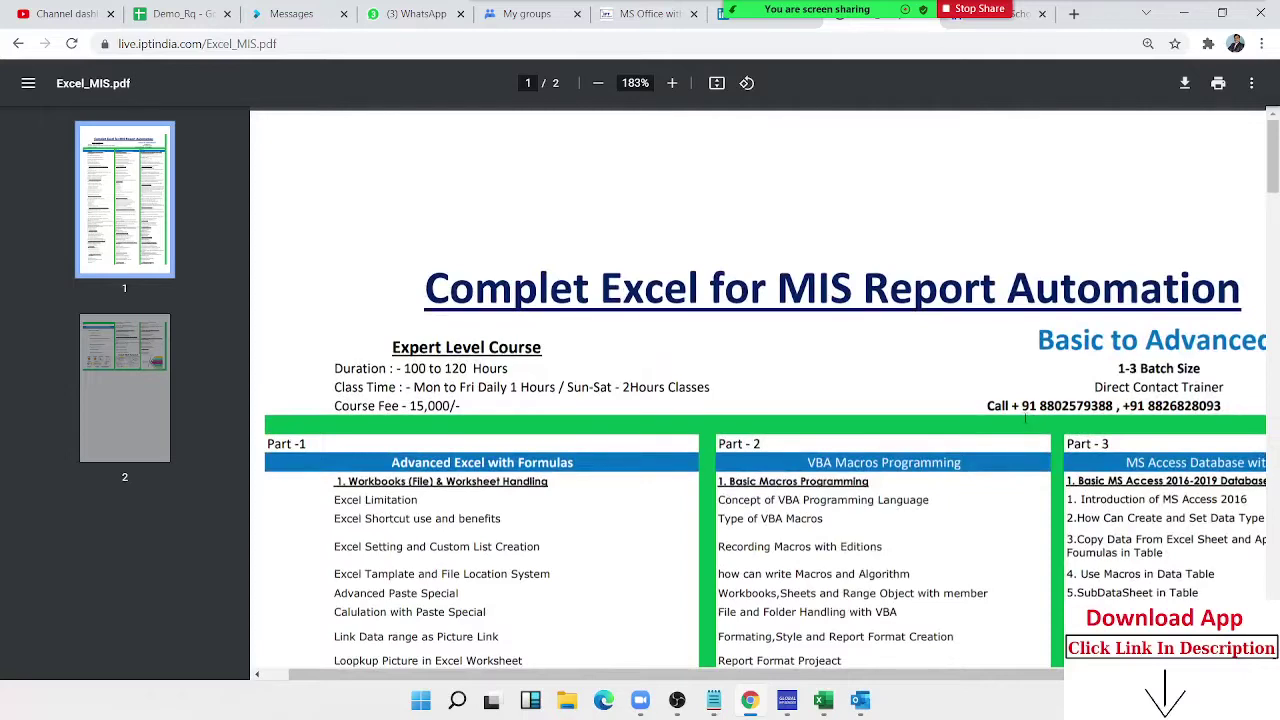